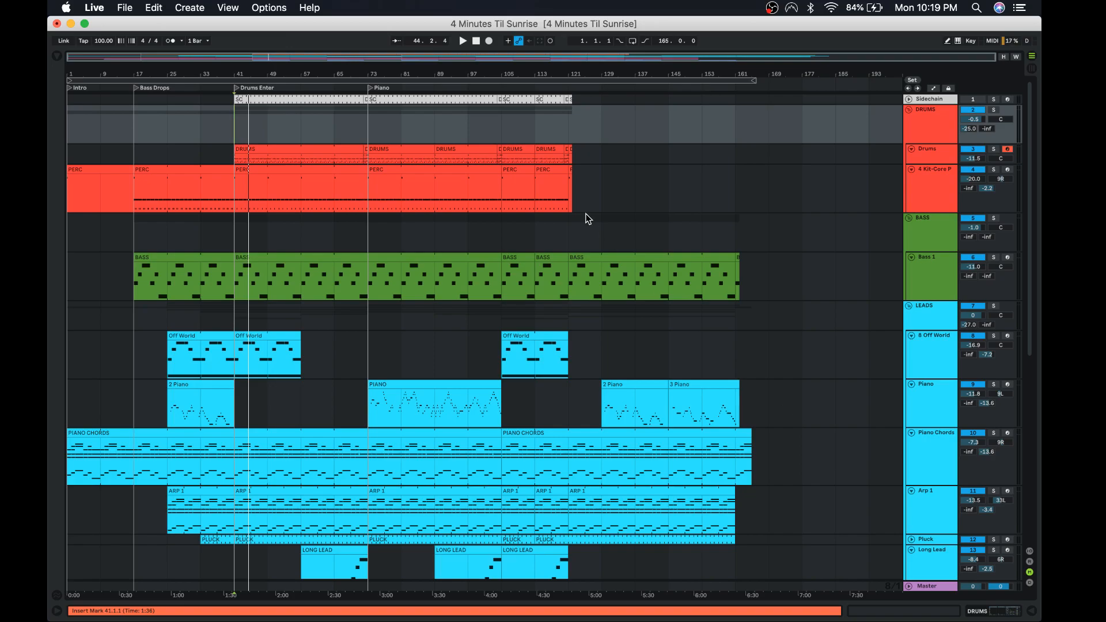
Look over the whole arrangement, from the Sidechain and DRUMS tracks down to the VOX and FX1 tracks.
scroll(587, 219, down, 10)
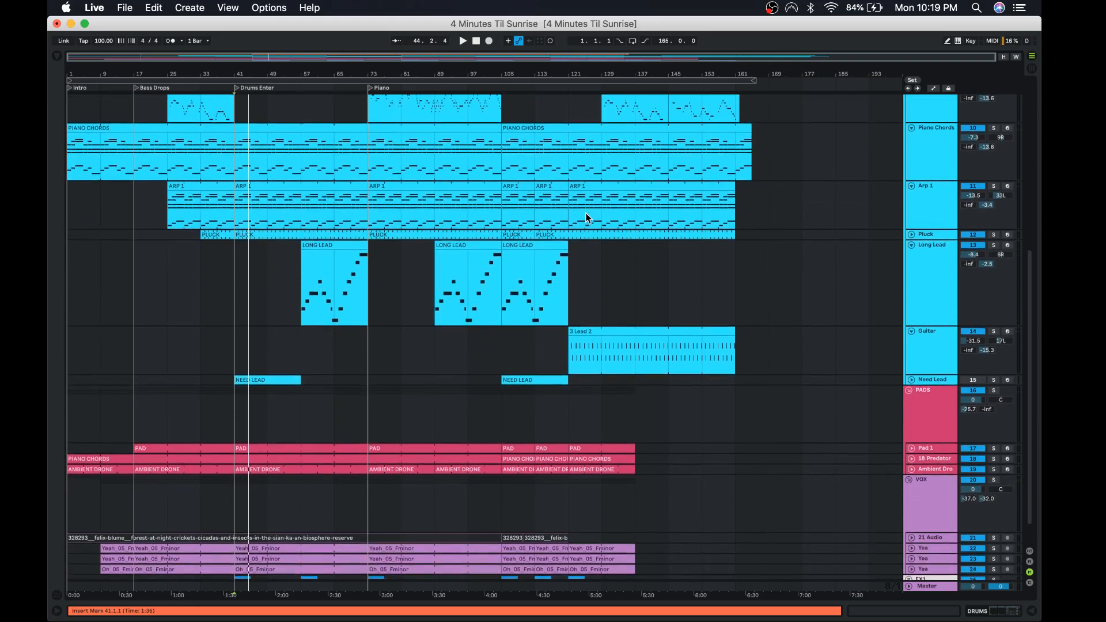
scroll(588, 219, up, 10)
click(125, 7)
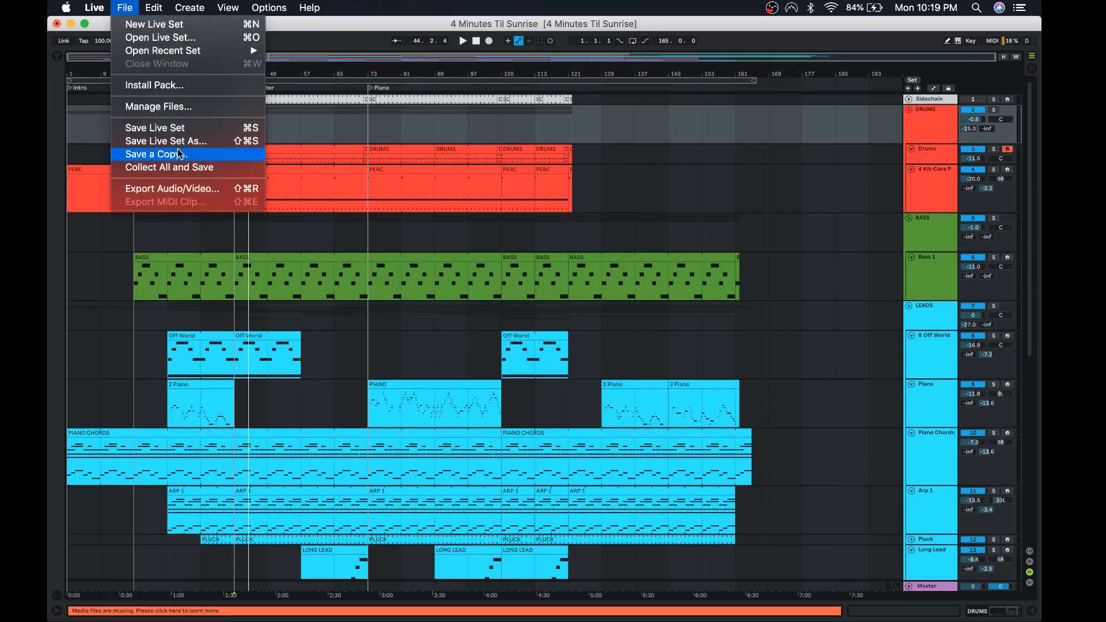
click(431, 326)
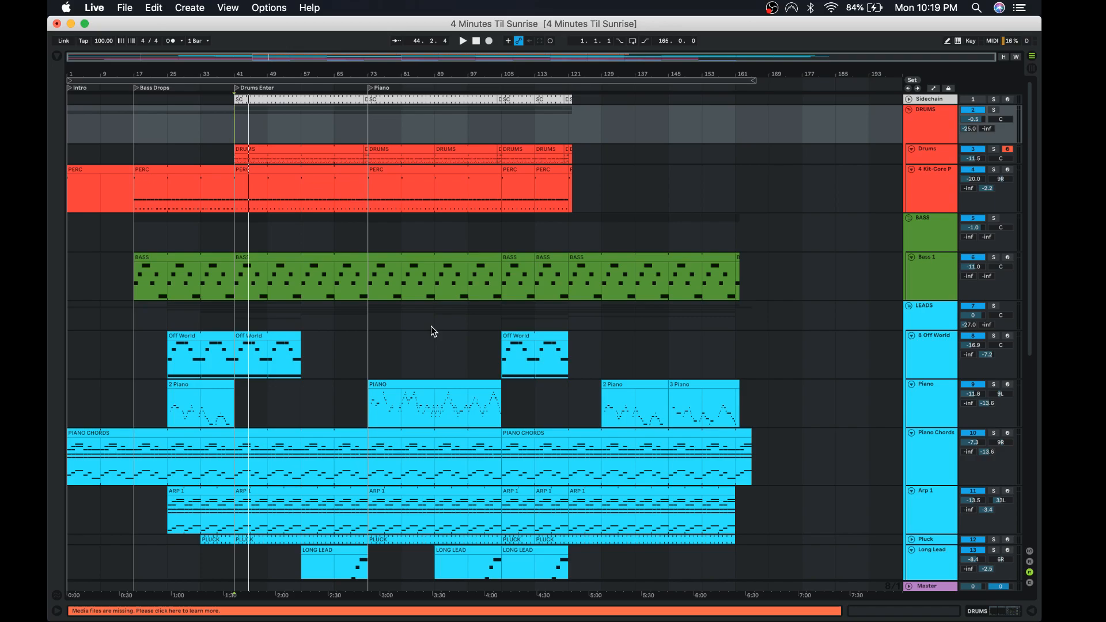
scroll(432, 332, down, 5)
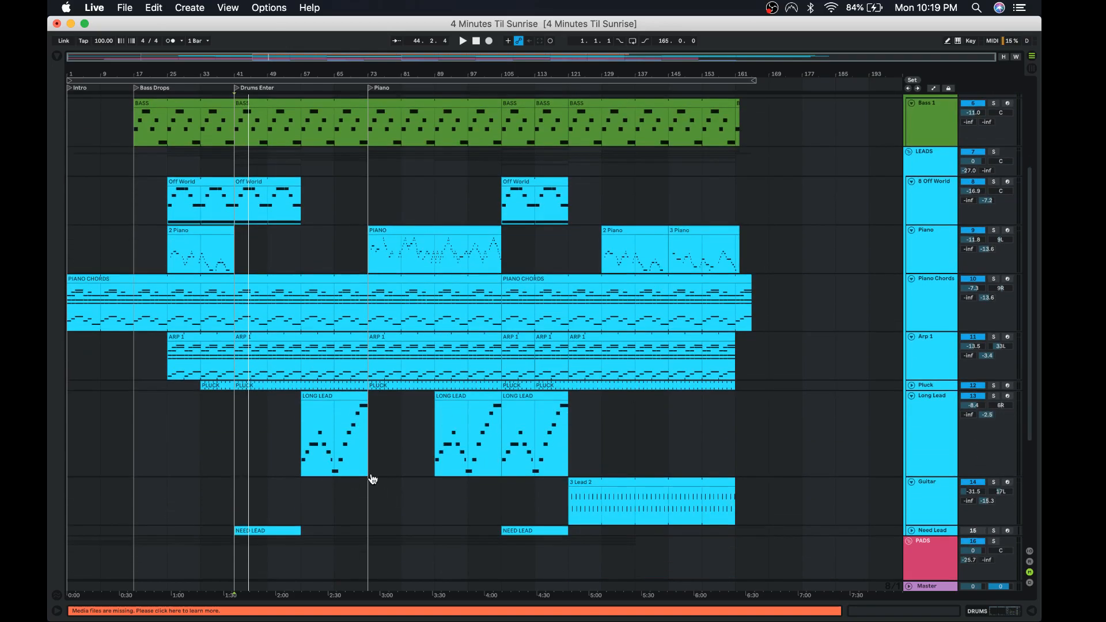
scroll(373, 476, up, 5)
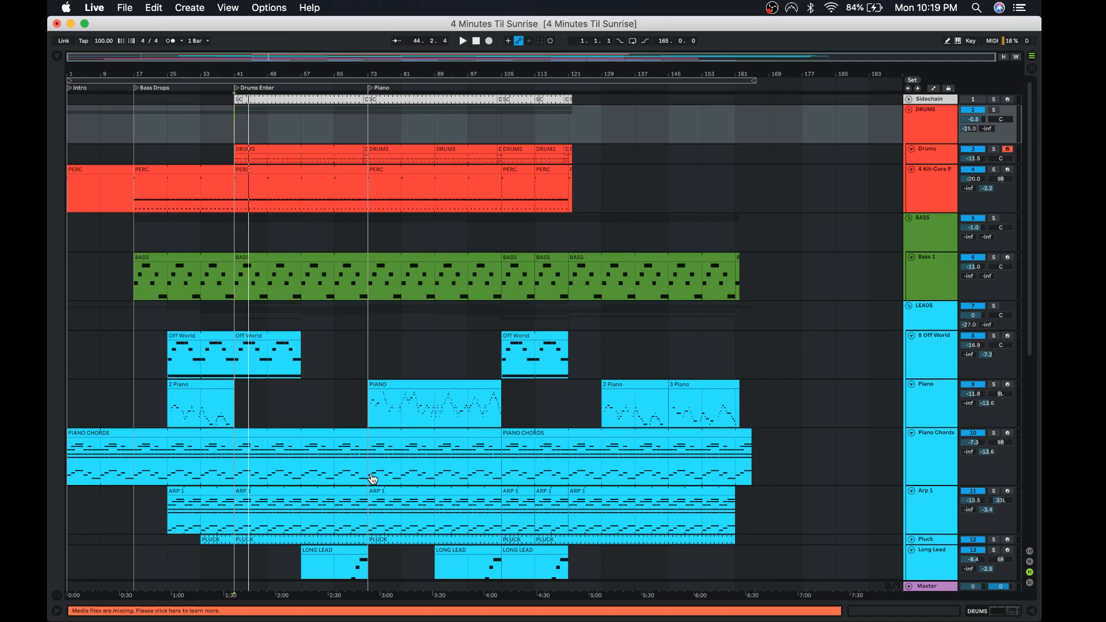
scroll(373, 479, down, 12)
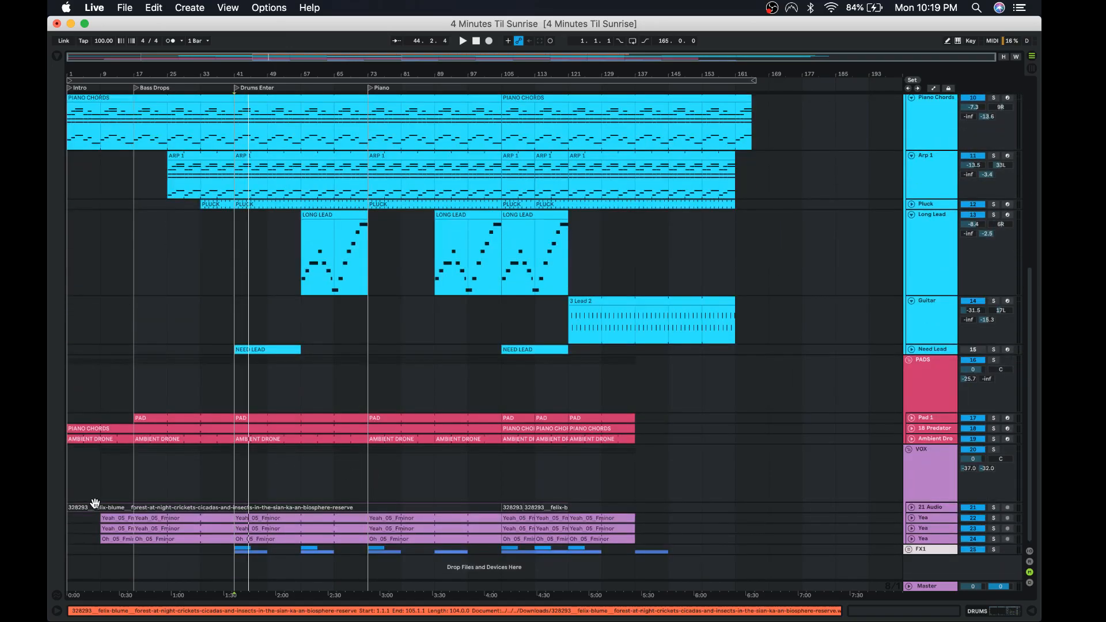
click(151, 463)
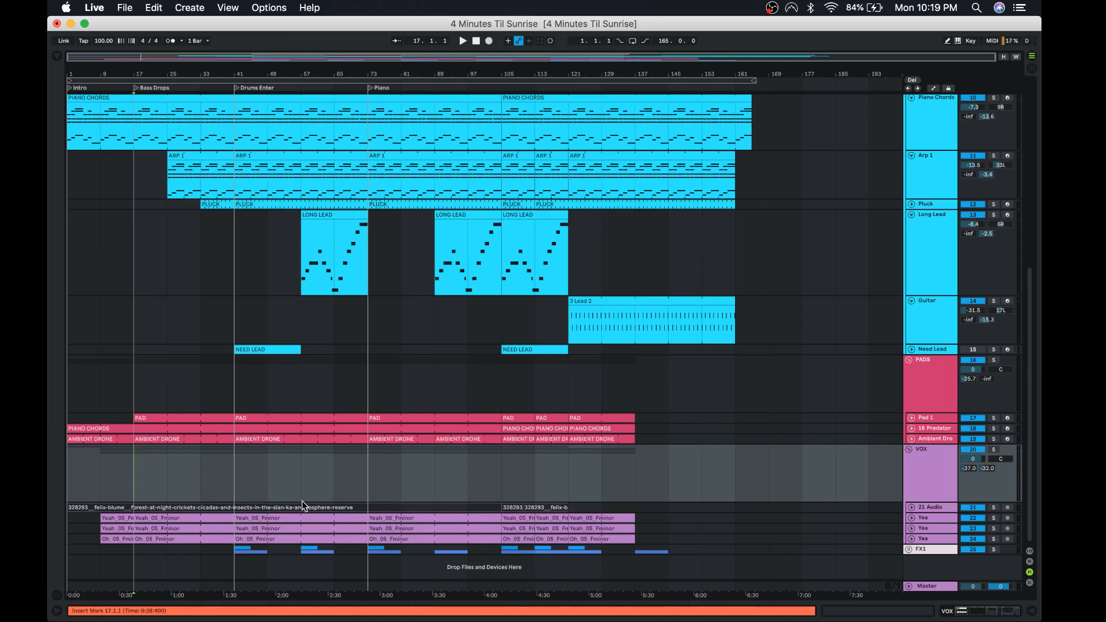
scroll(283, 394, up, 10)
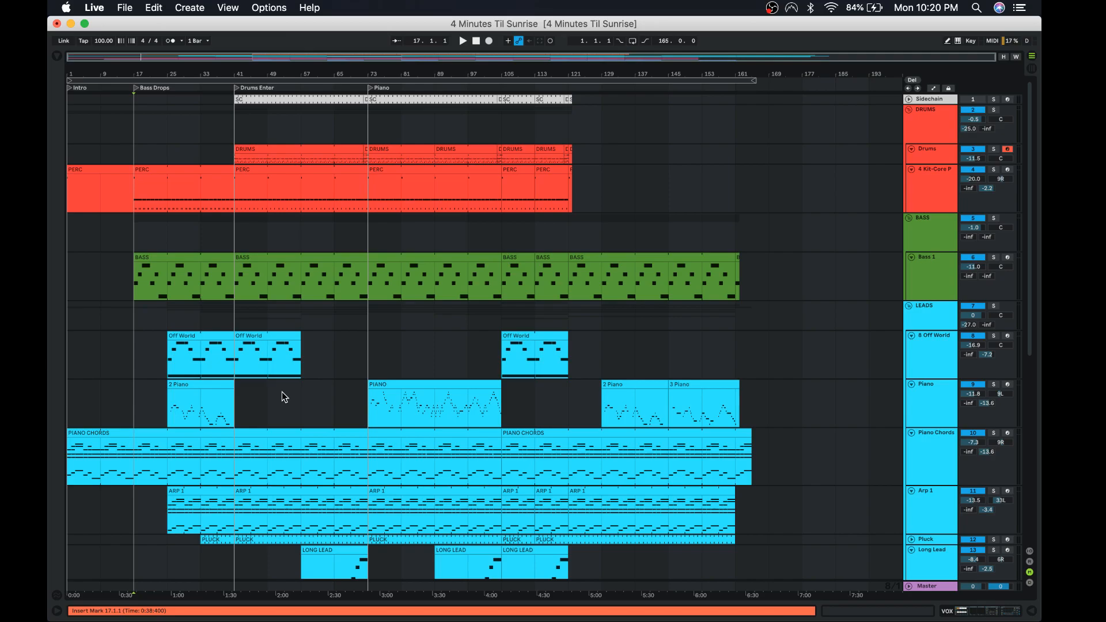
Place the insert marker at bar 41 on the DRUMS group and play the Drums Enter section briefly.
click(233, 223)
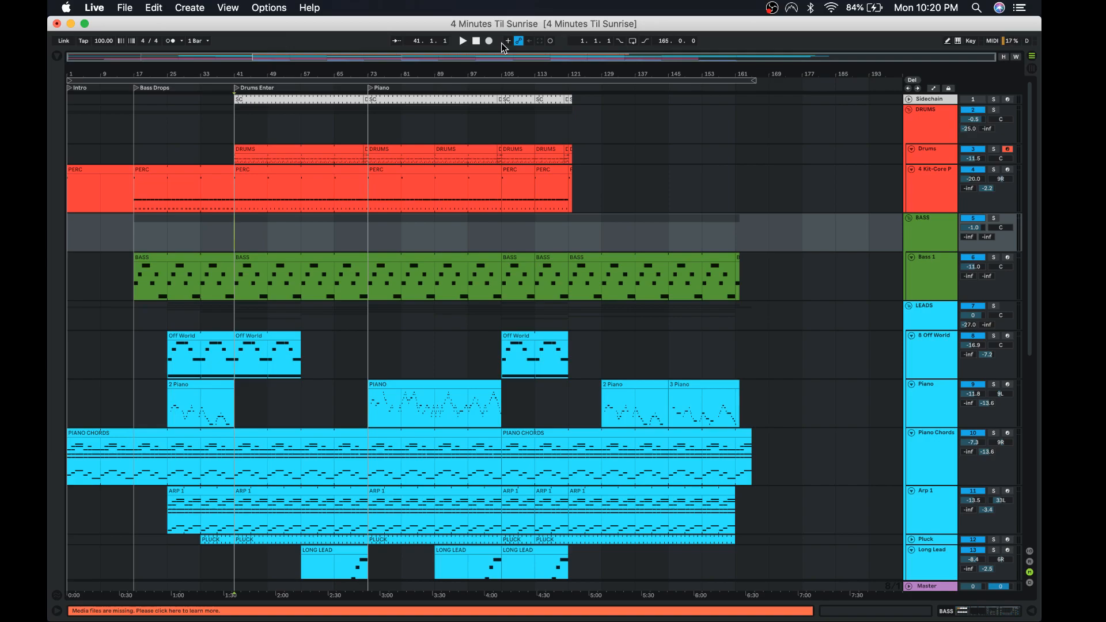
click(234, 119)
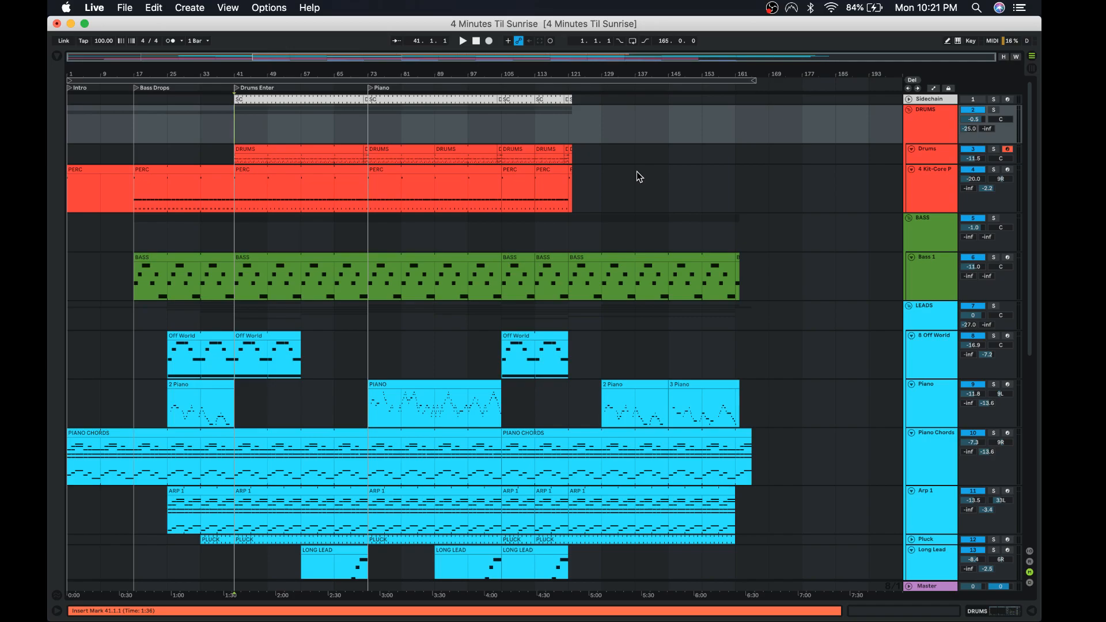
scroll(637, 171, down, 2)
scroll(638, 171, up, 8)
key(space)
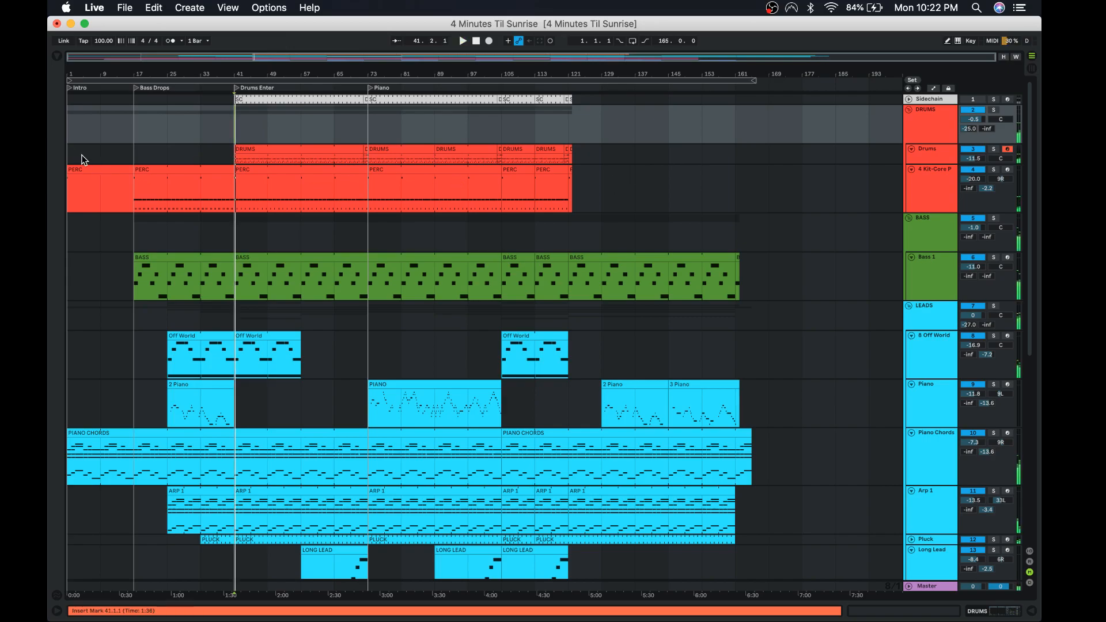
Play the song's intro from bar 1 and look over the tracks while it runs.
click(67, 147)
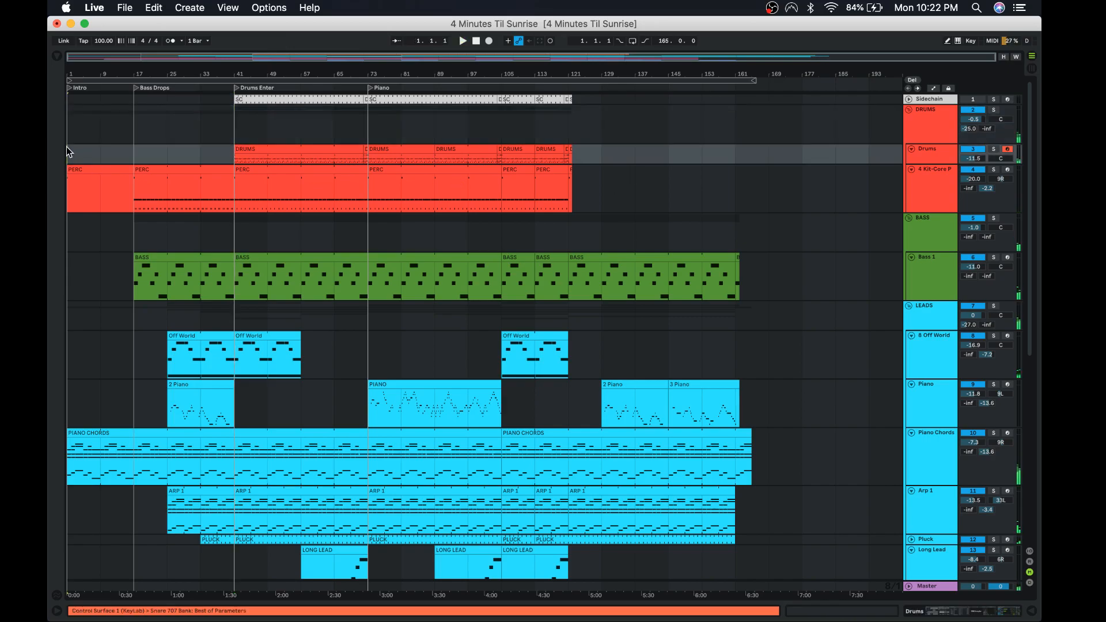
key(space)
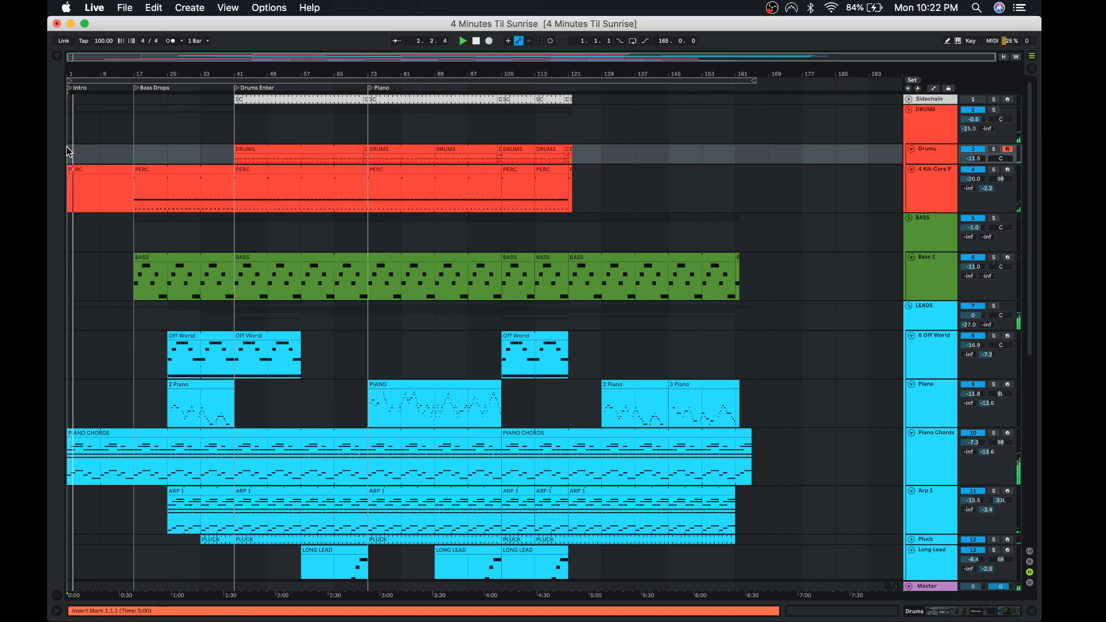
key(super+Tab)
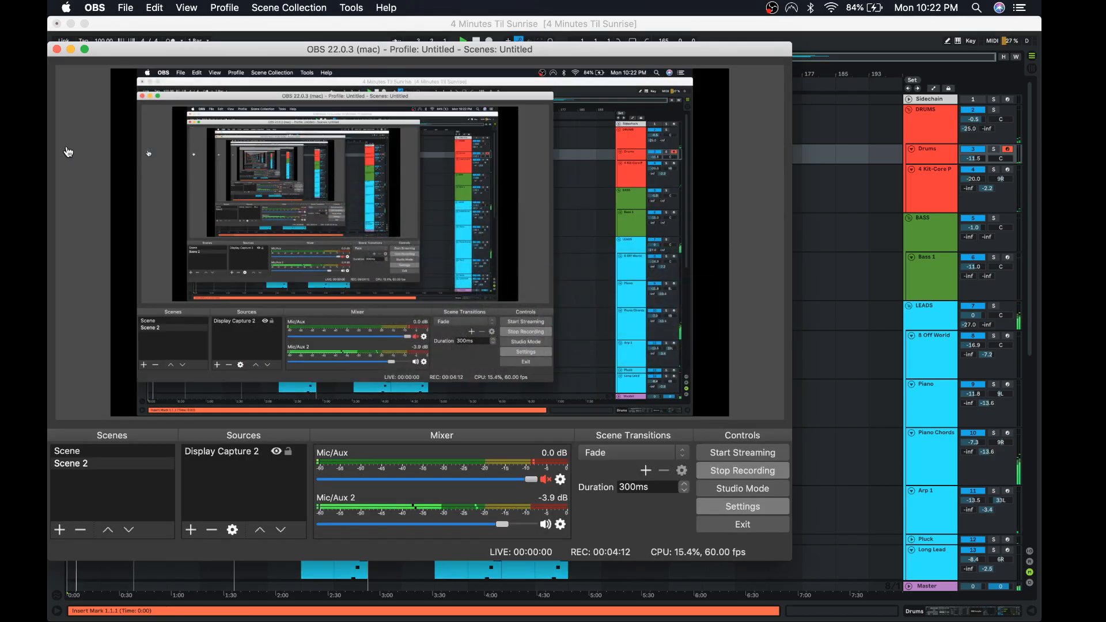
key(super+Tab)
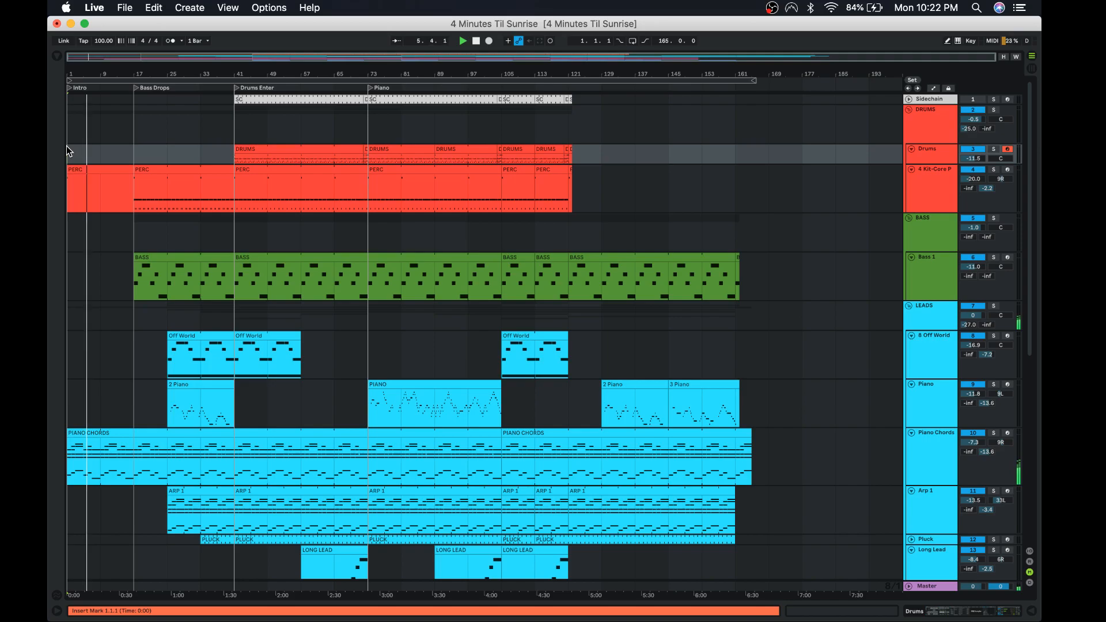
scroll(163, 285, down, 5)
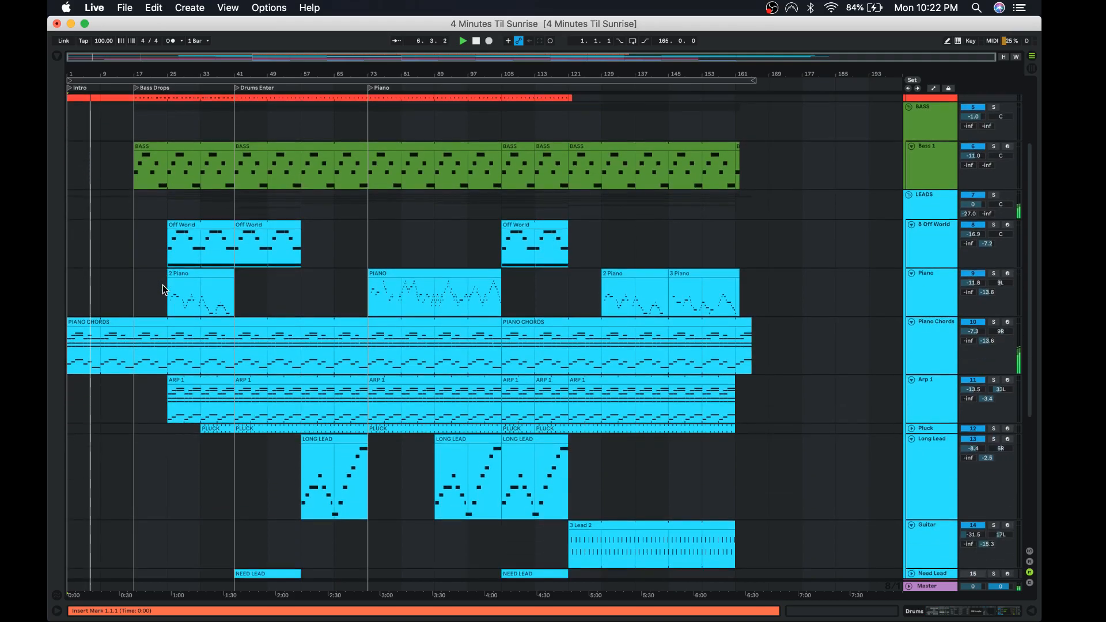
scroll(164, 285, up, 5)
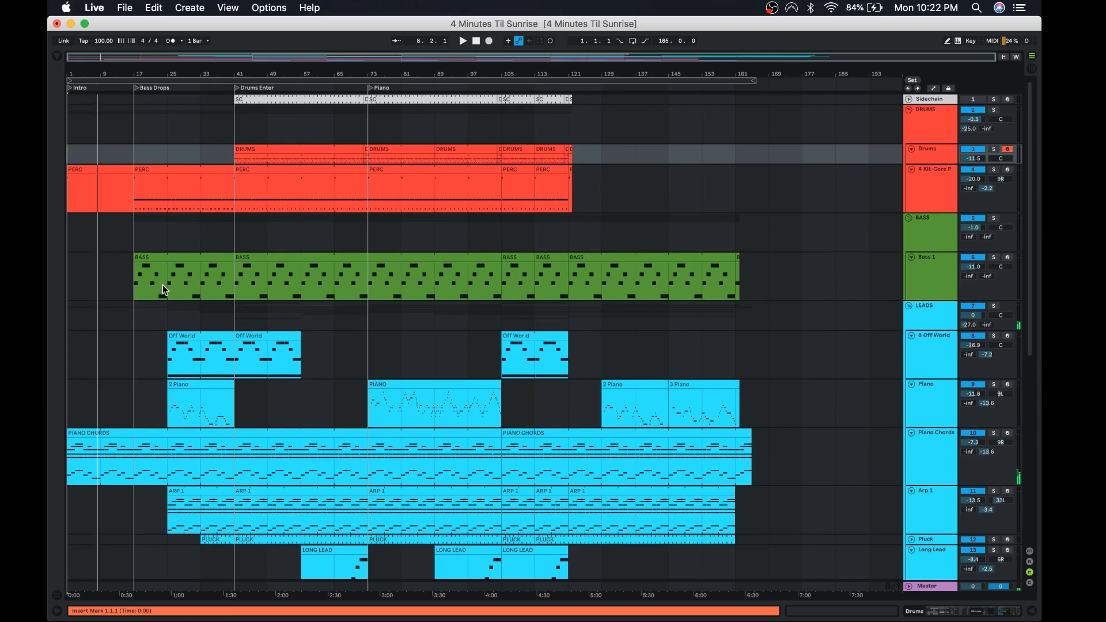
Solo the Kit-Core percussion track, audition it from the start of the song and inspect its device chain.
click(993, 170)
key(space)
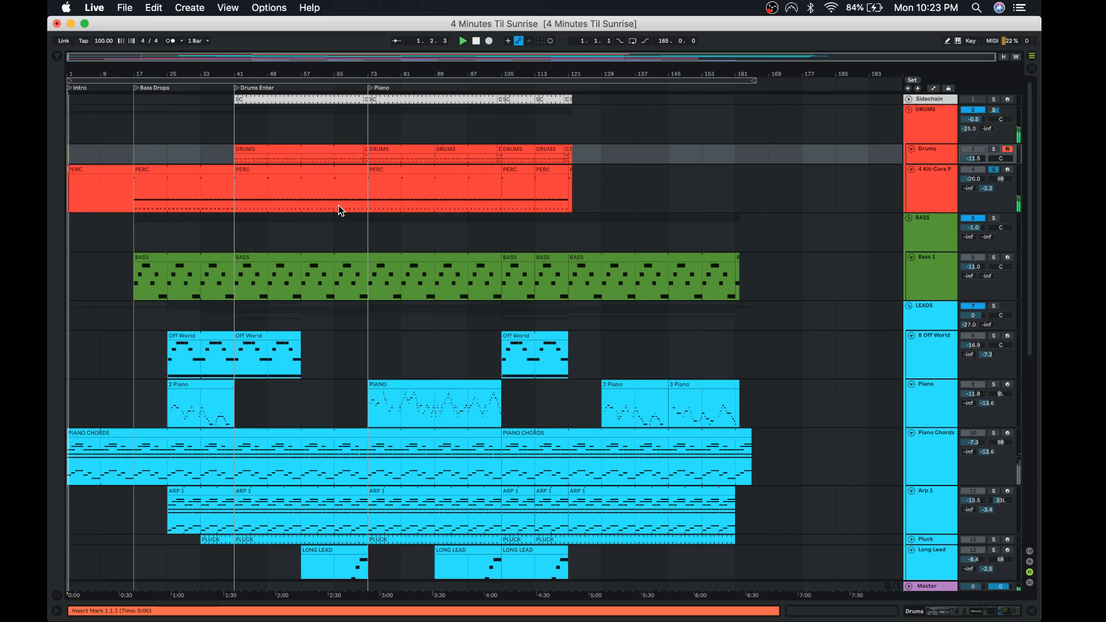
double_click(924, 185)
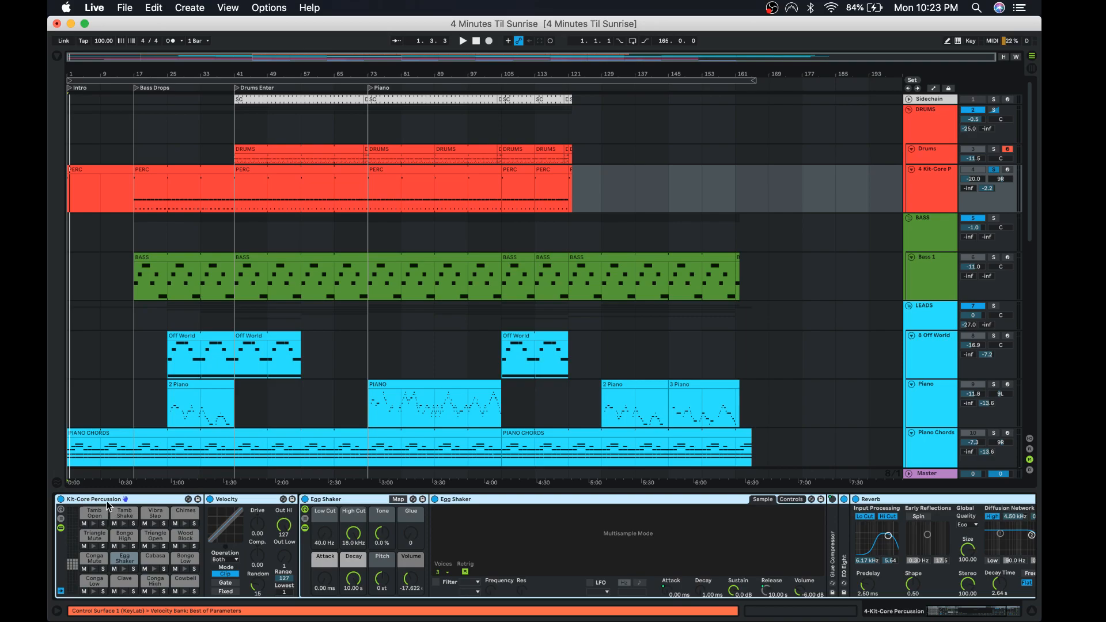
key(space)
key(space)
click(1033, 610)
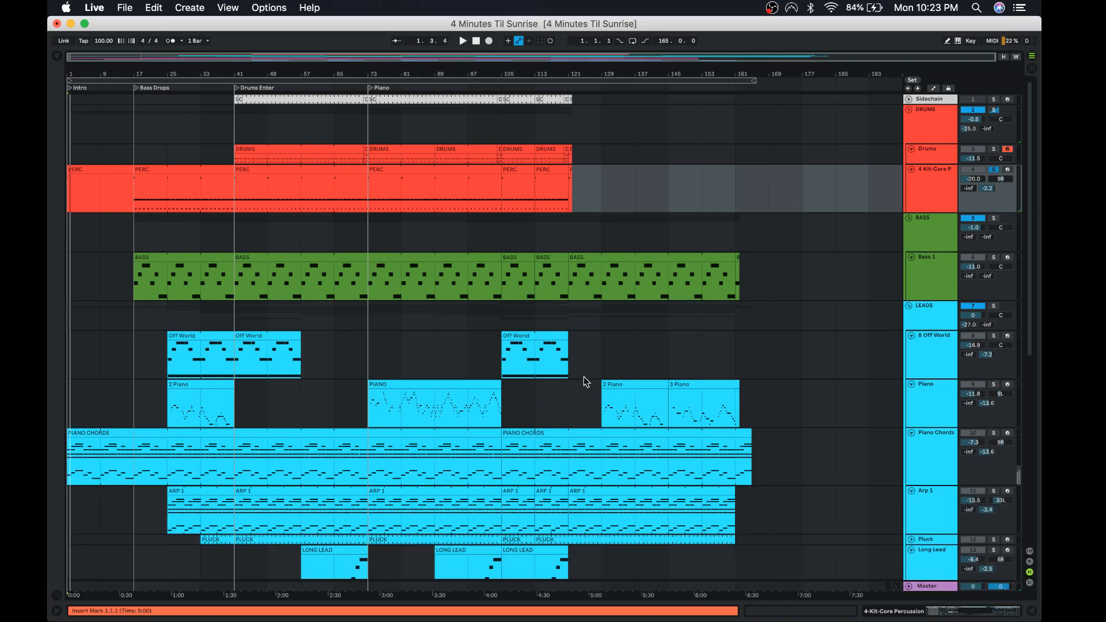
Show the Piano Chords track's device chain, solo the track and audition it from the start.
scroll(576, 381, down, 5)
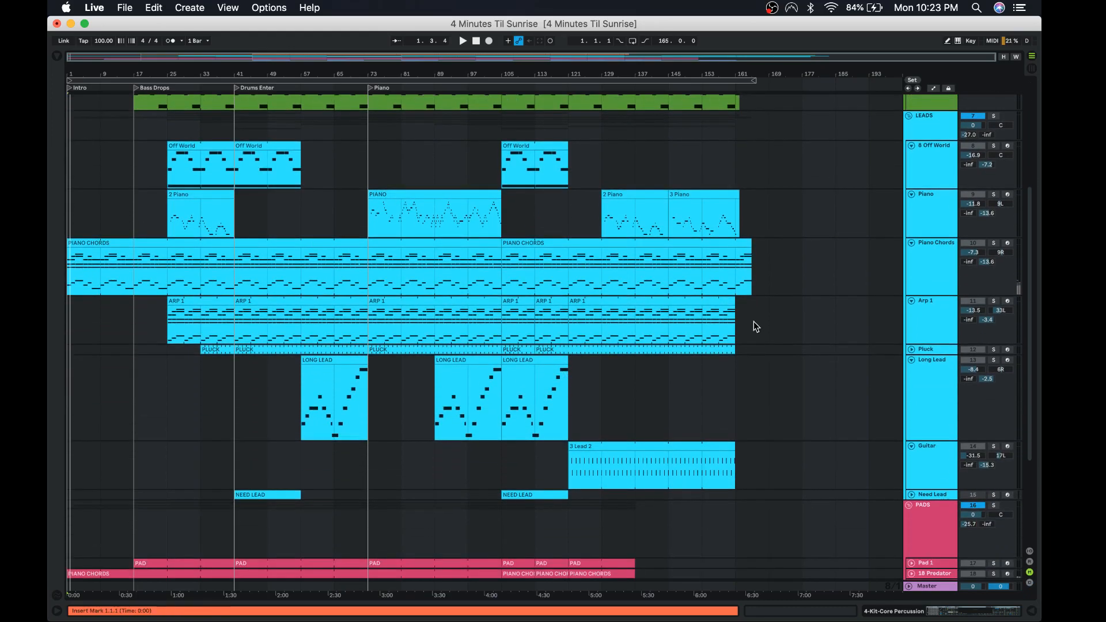
click(917, 281)
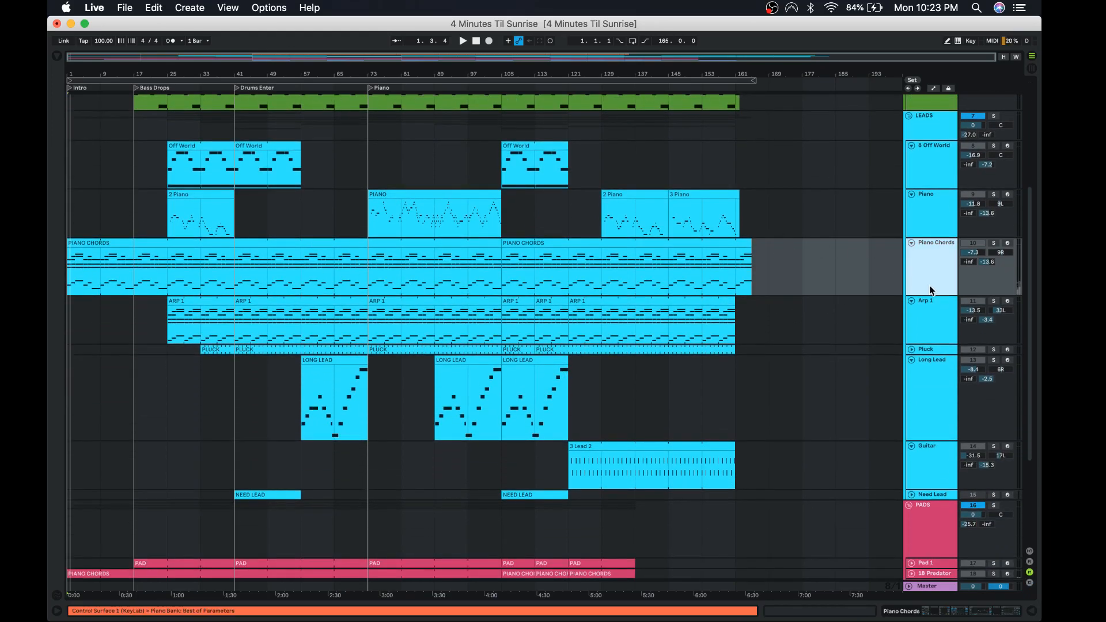
double_click(930, 290)
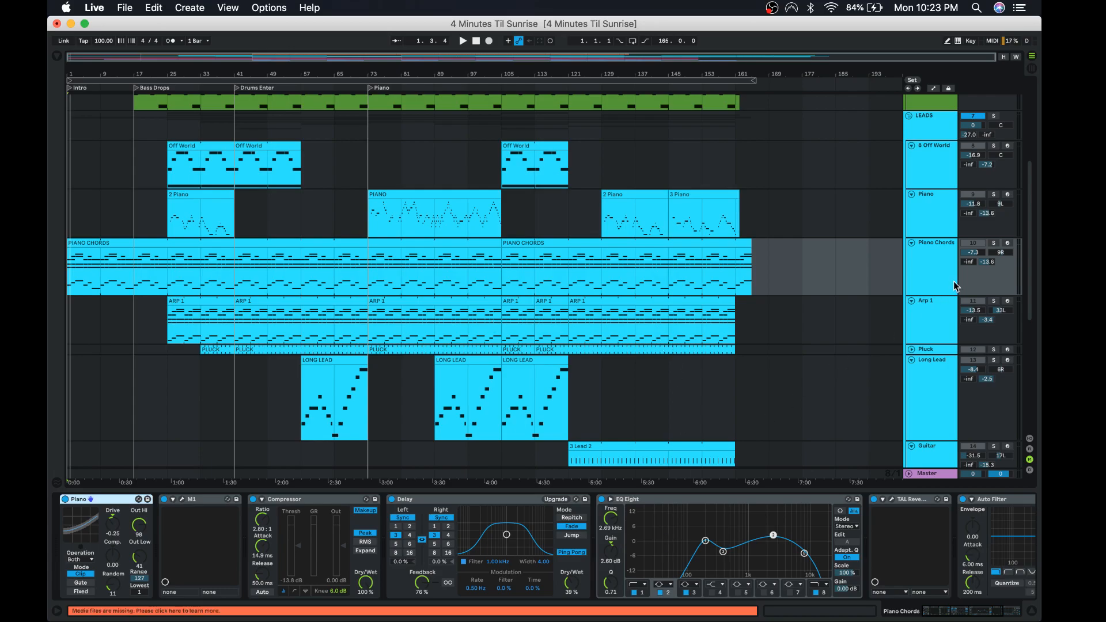
click(993, 243)
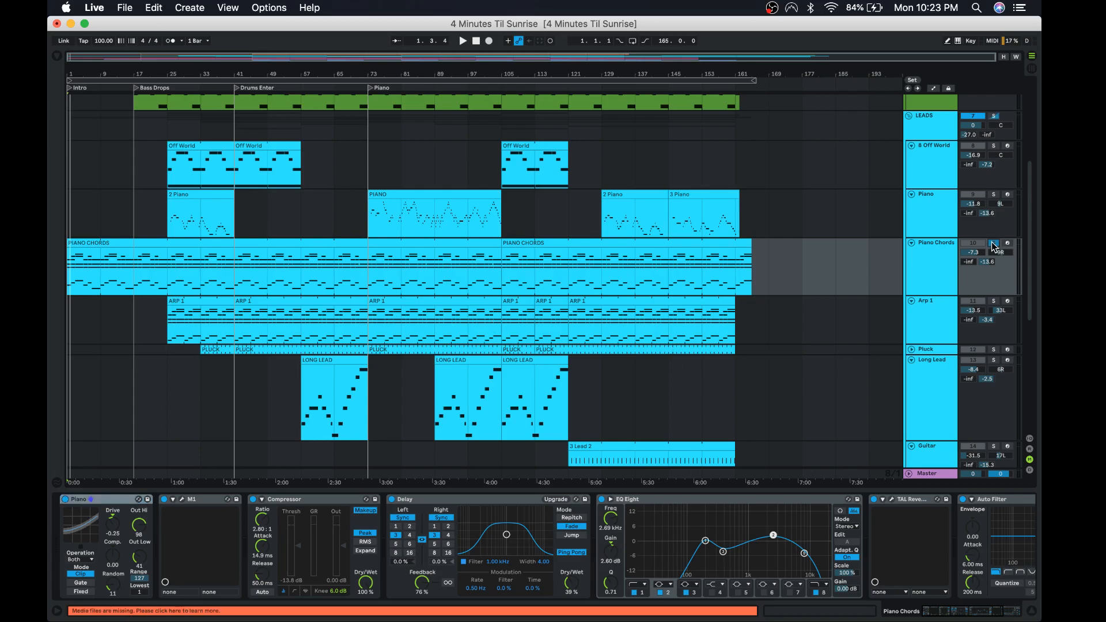
key(space)
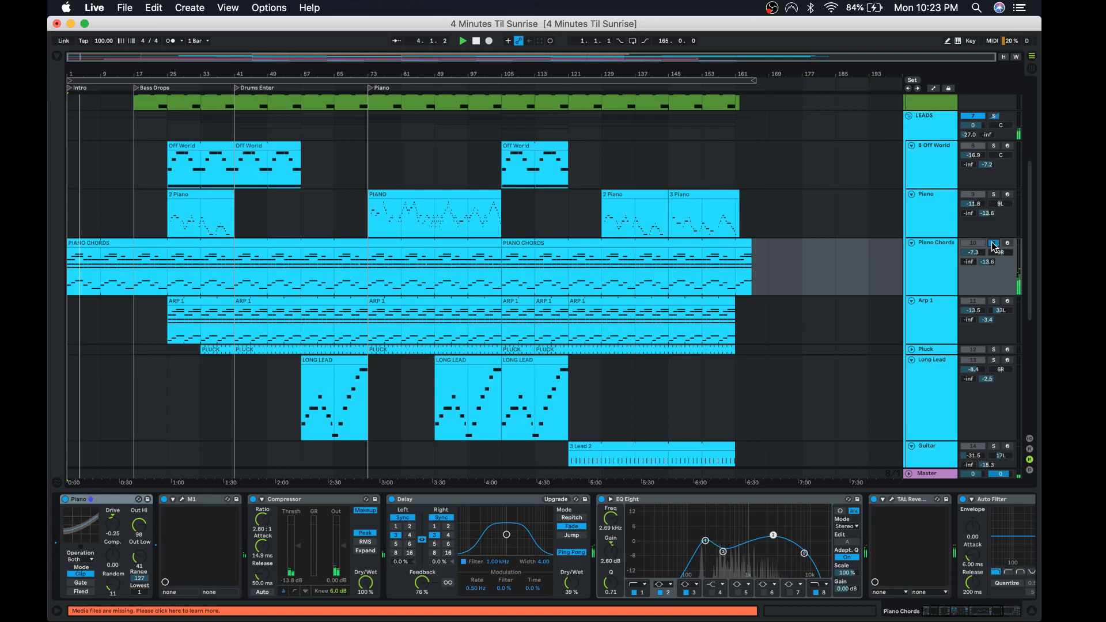
Unfold the 18 Predator track in the PADS group, solo it and play it from the start.
scroll(830, 281, down, 5)
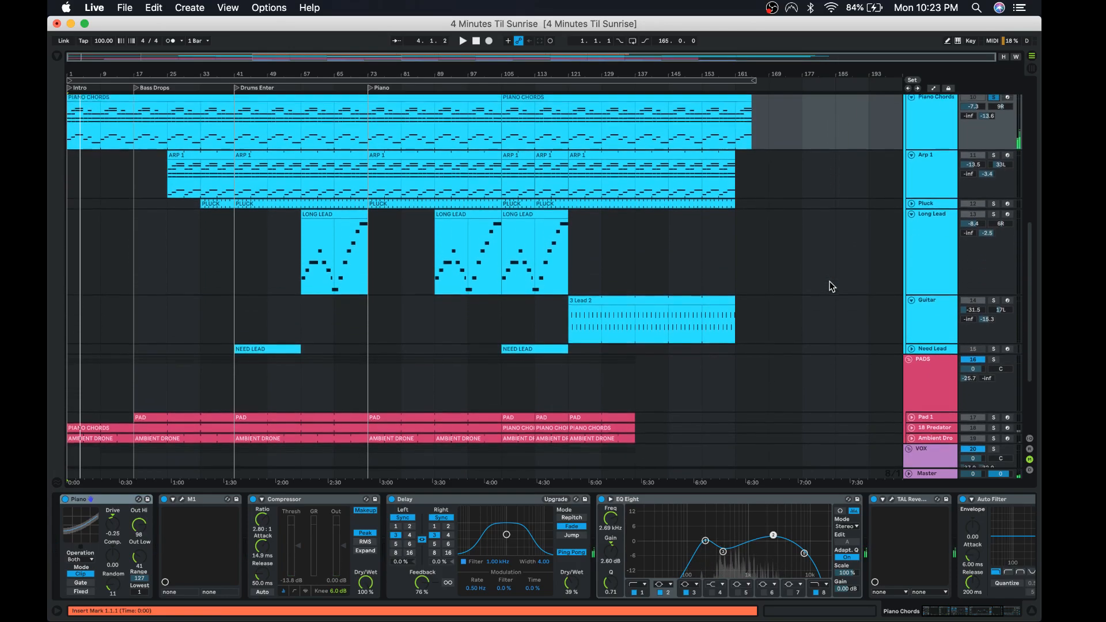
click(911, 424)
click(994, 424)
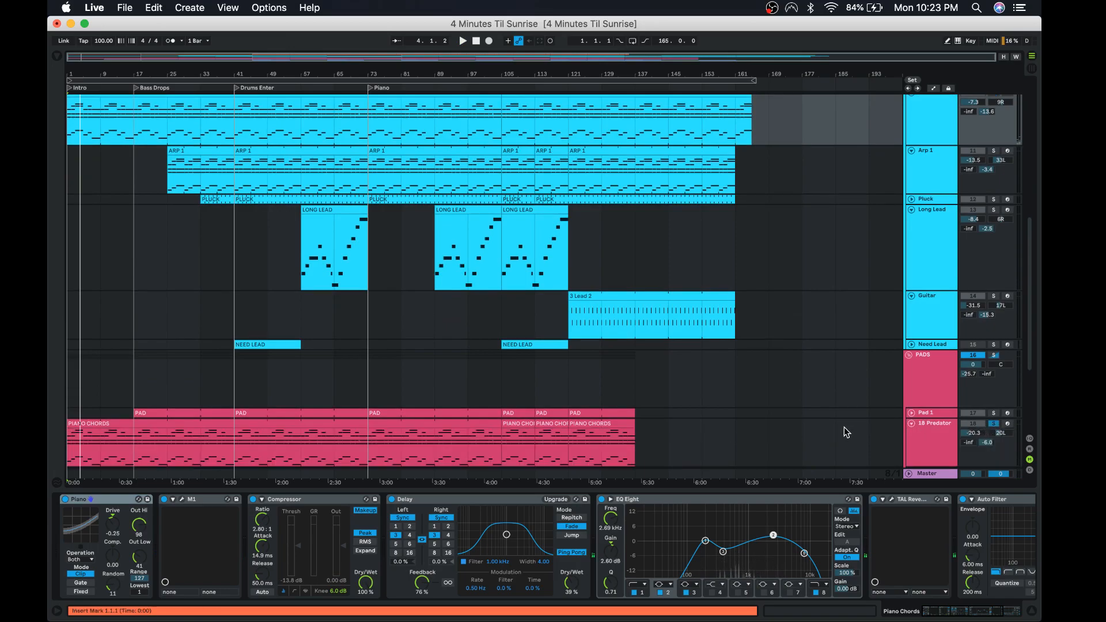
scroll(799, 399, up, 4)
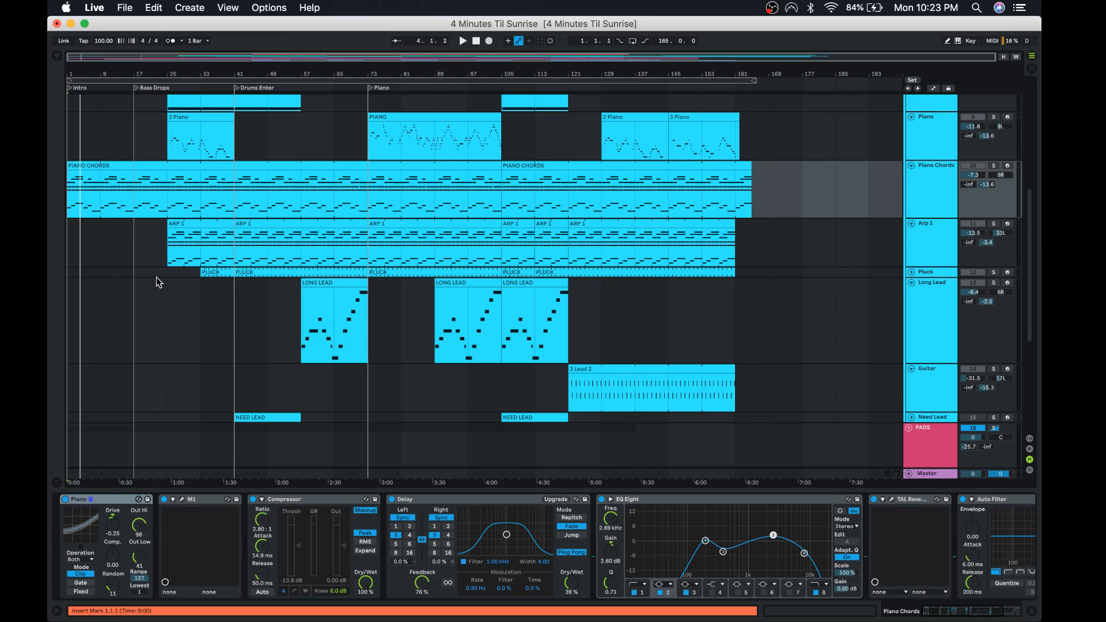
scroll(157, 277, down, 3)
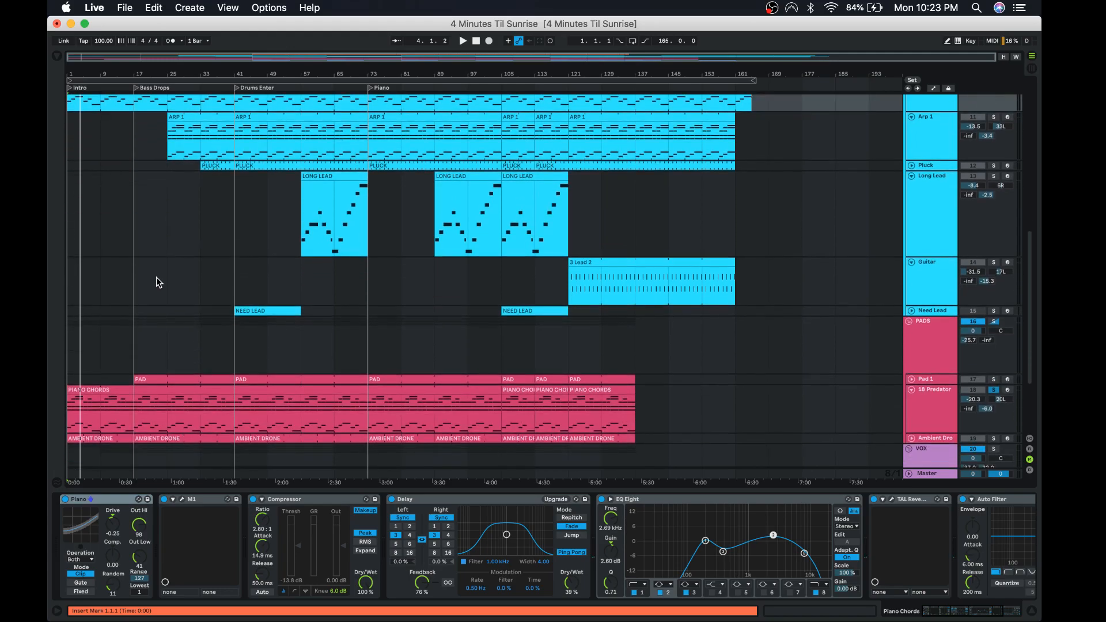
key(space)
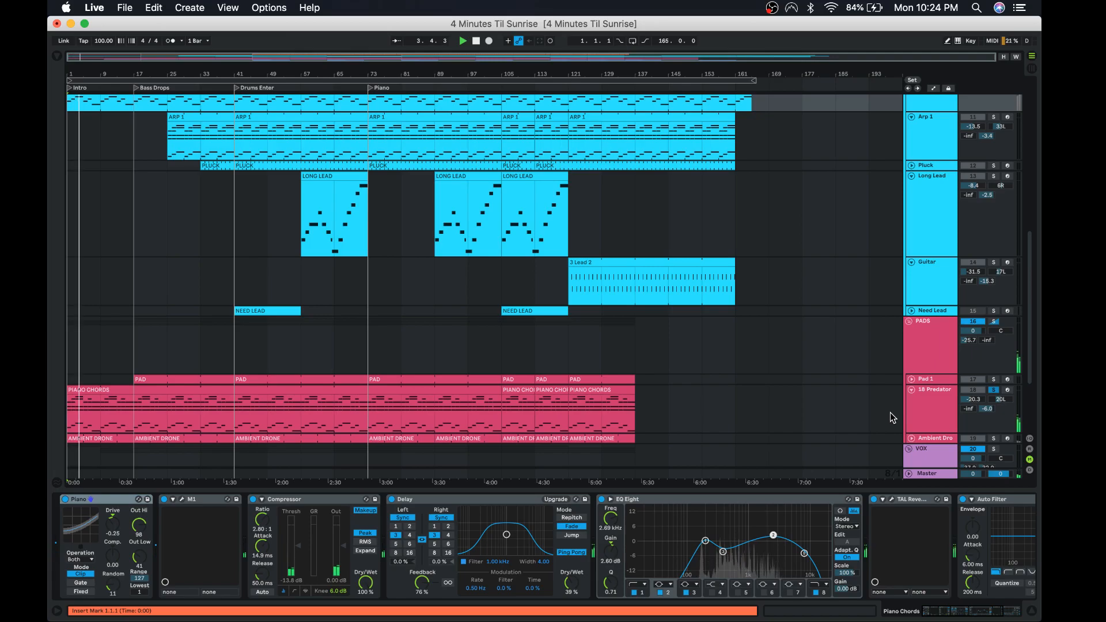
Show the 18 Predator track's devices, solo Piano Chords together with it and play both layers from the start.
click(994, 392)
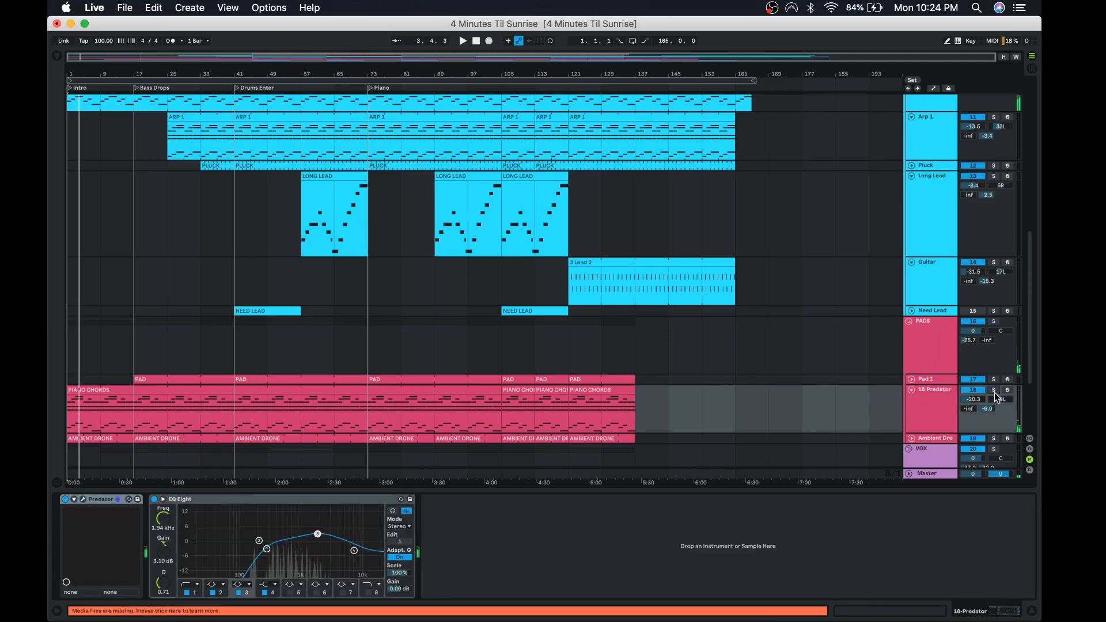
click(995, 393)
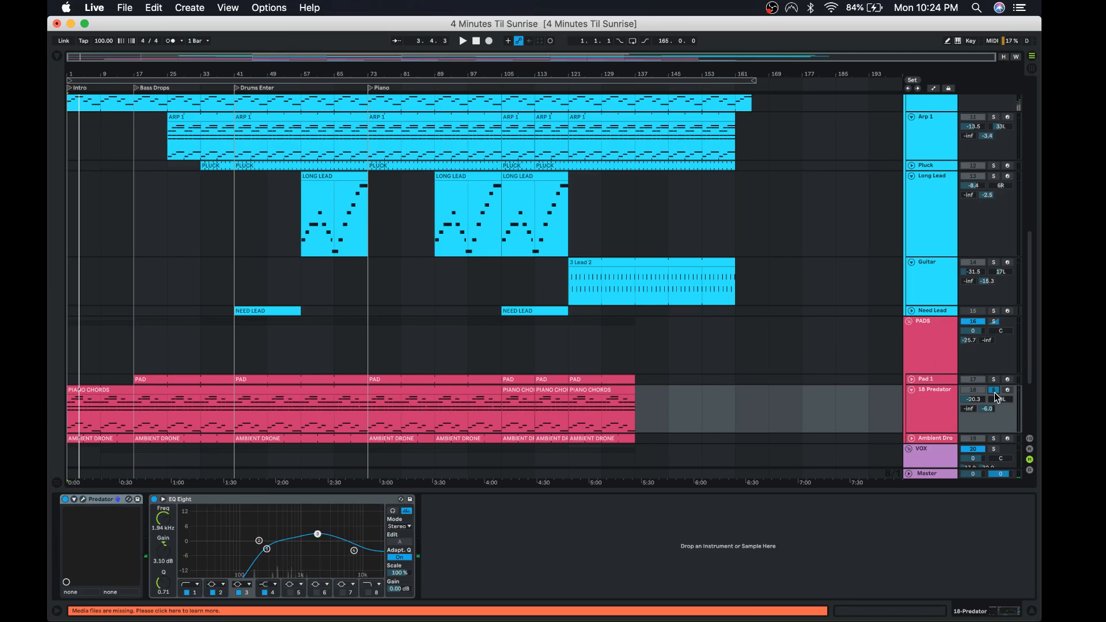
scroll(997, 168, up, 2)
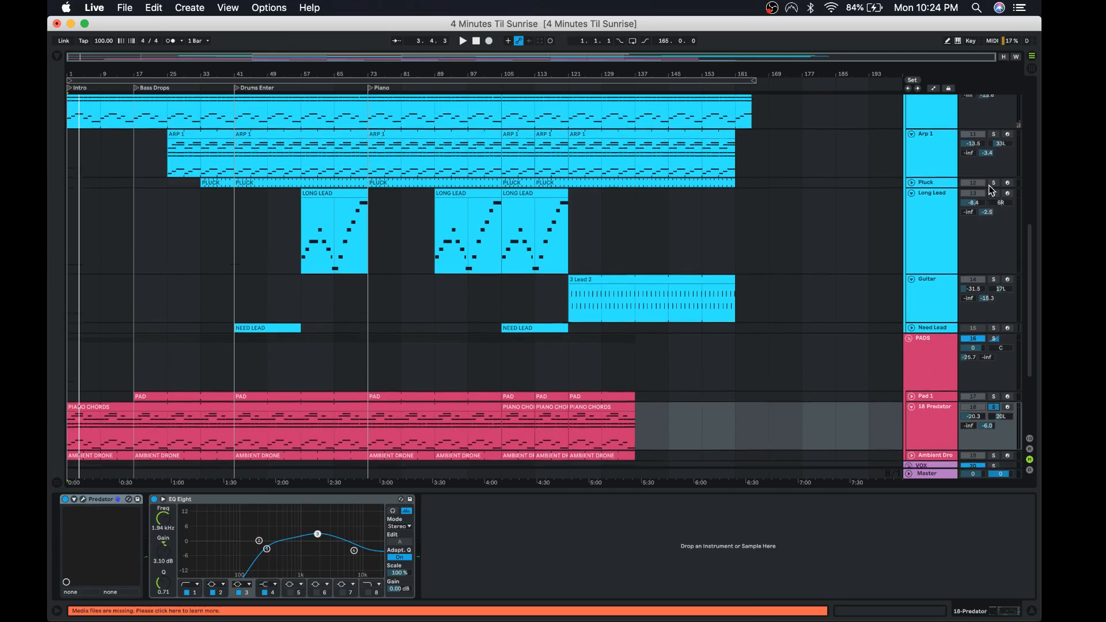
scroll(998, 150, up, 2)
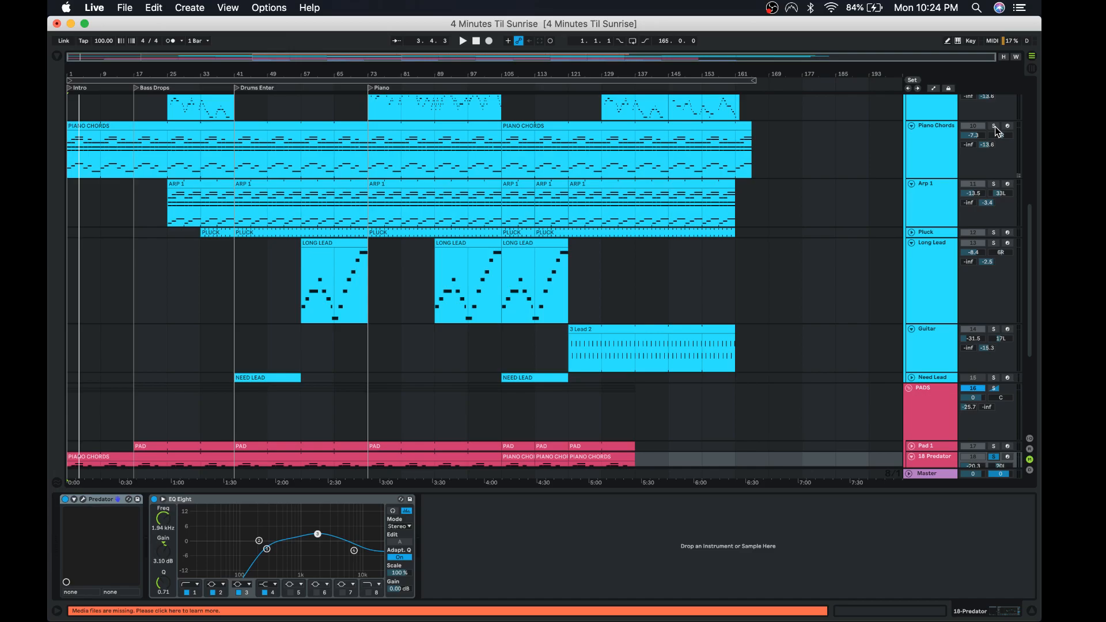
click(995, 126)
key(space)
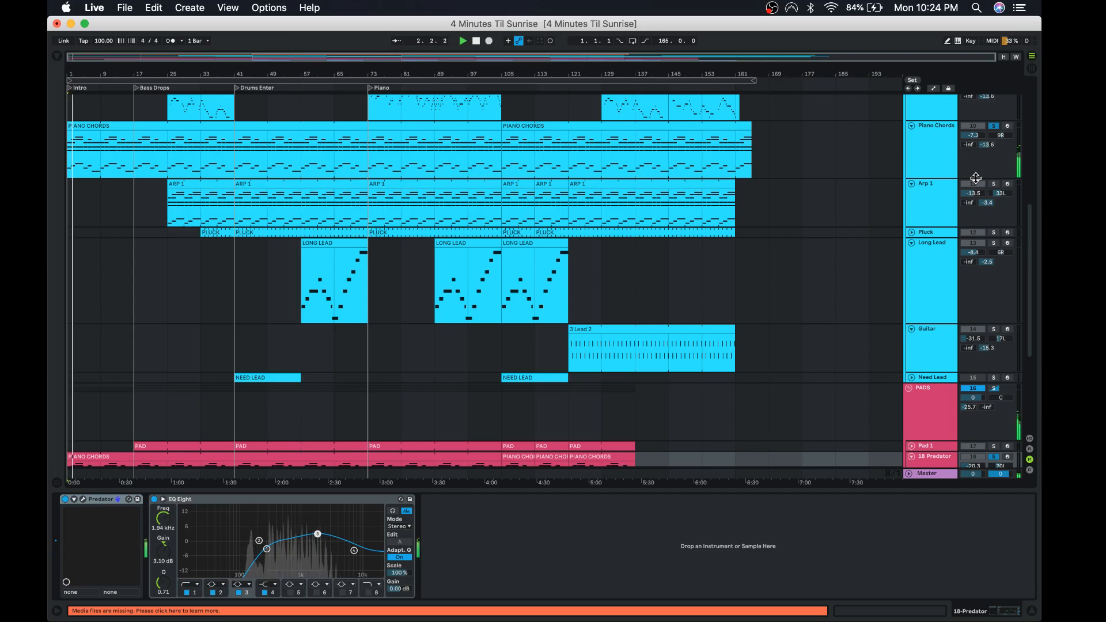
Toggle the solos on Piano Chords and 18 Predator during playback to compare the two layers.
click(995, 125)
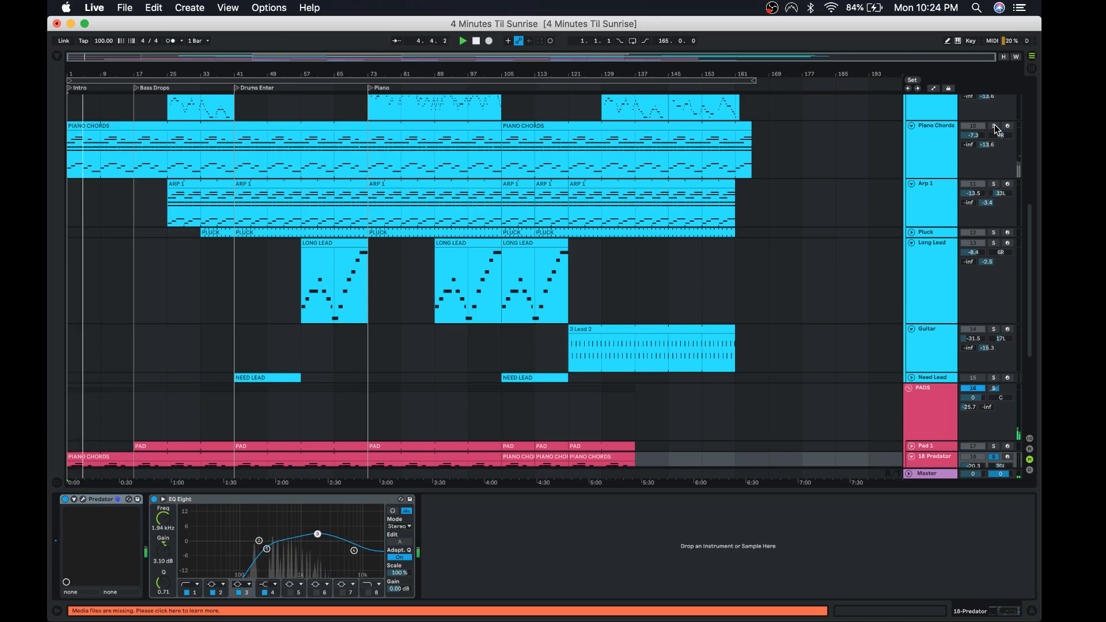
scroll(1005, 359, down, 4)
click(995, 346)
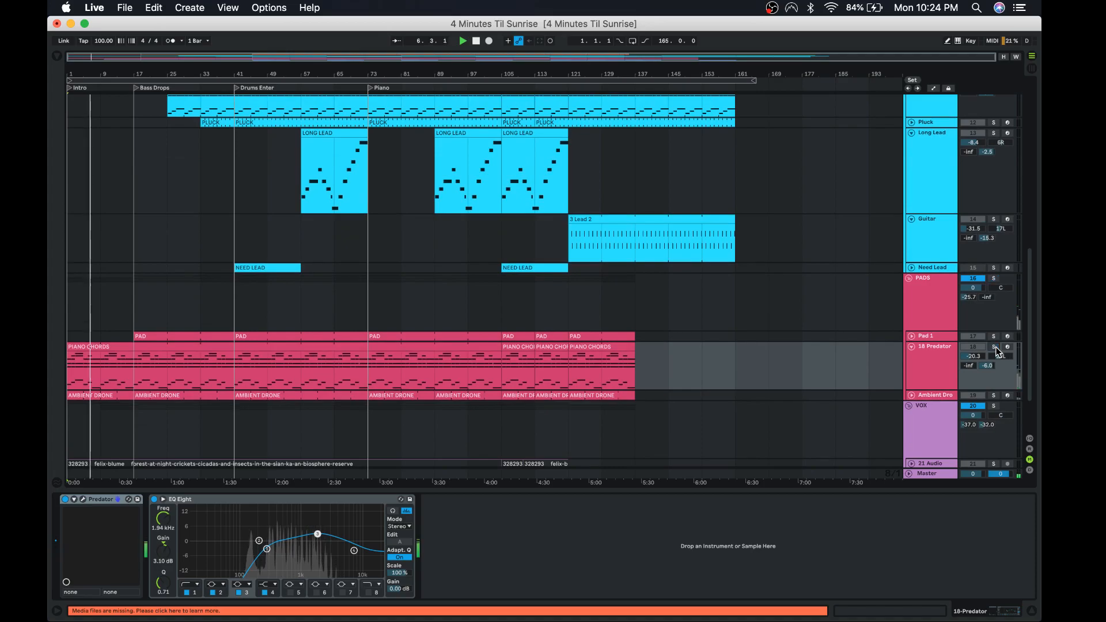
click(994, 347)
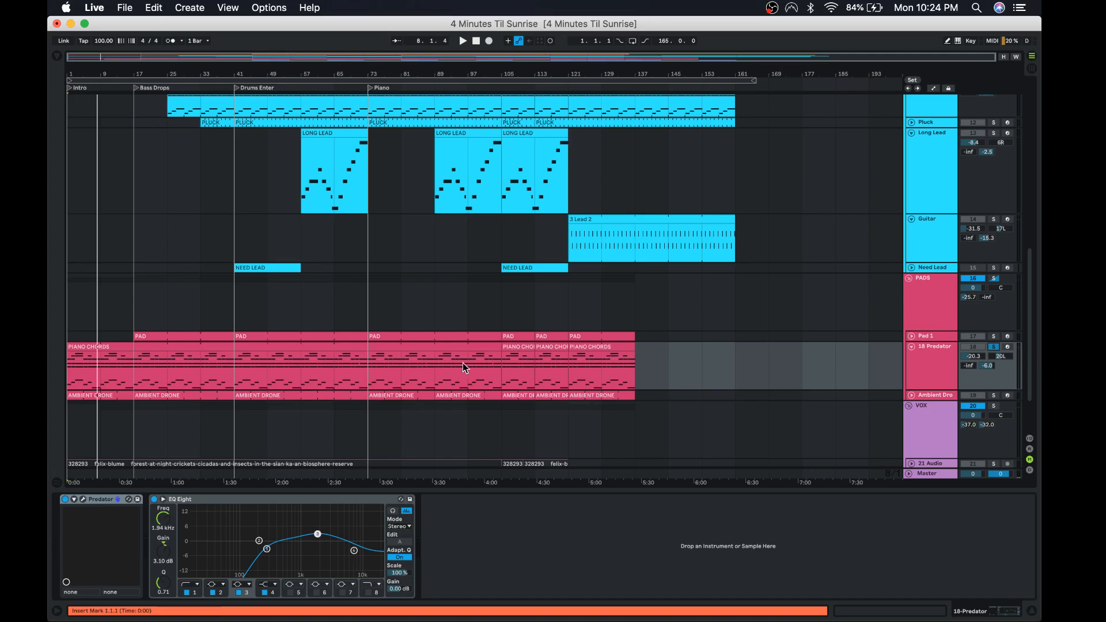
Solo the Ambient Drone track, play it from the start, unfold it and show its device chain.
scroll(462, 363, up, 10)
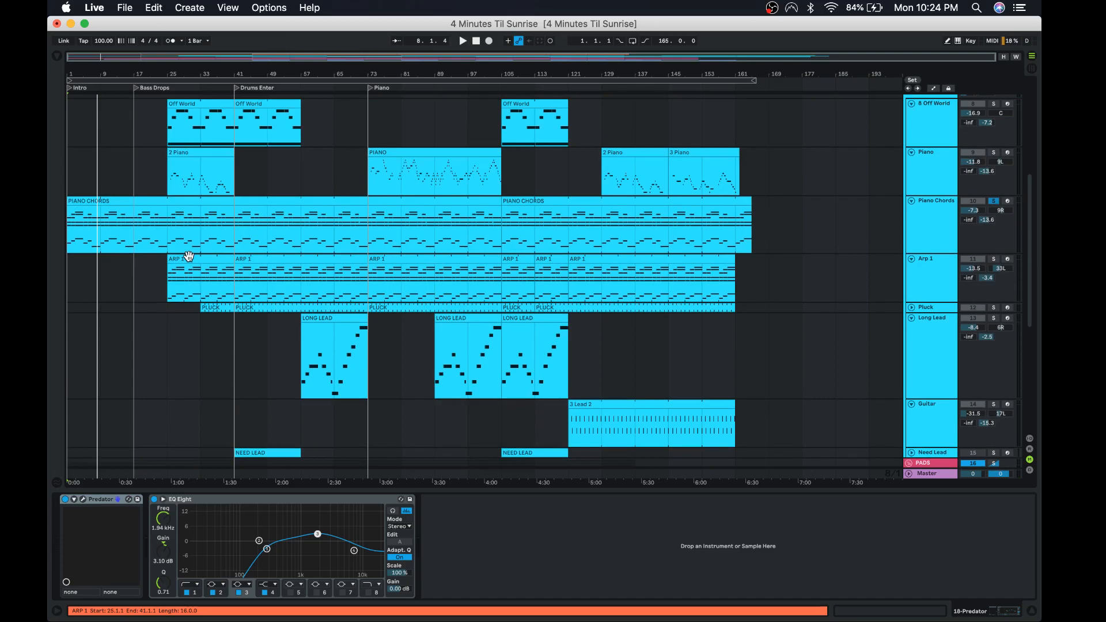
scroll(189, 256, down, 14)
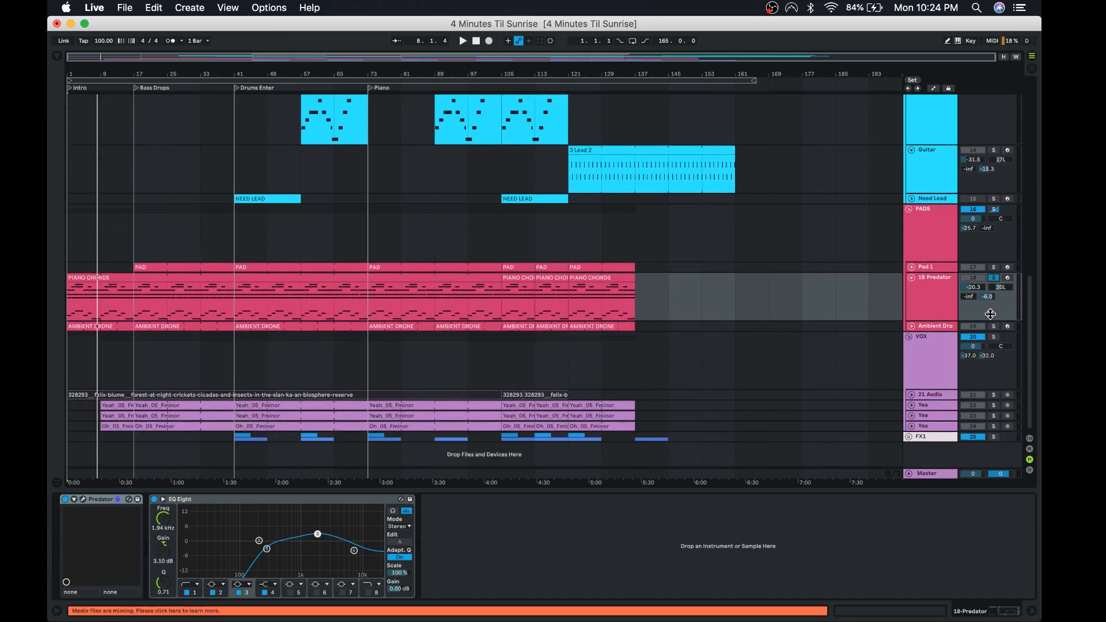
click(994, 326)
key(space)
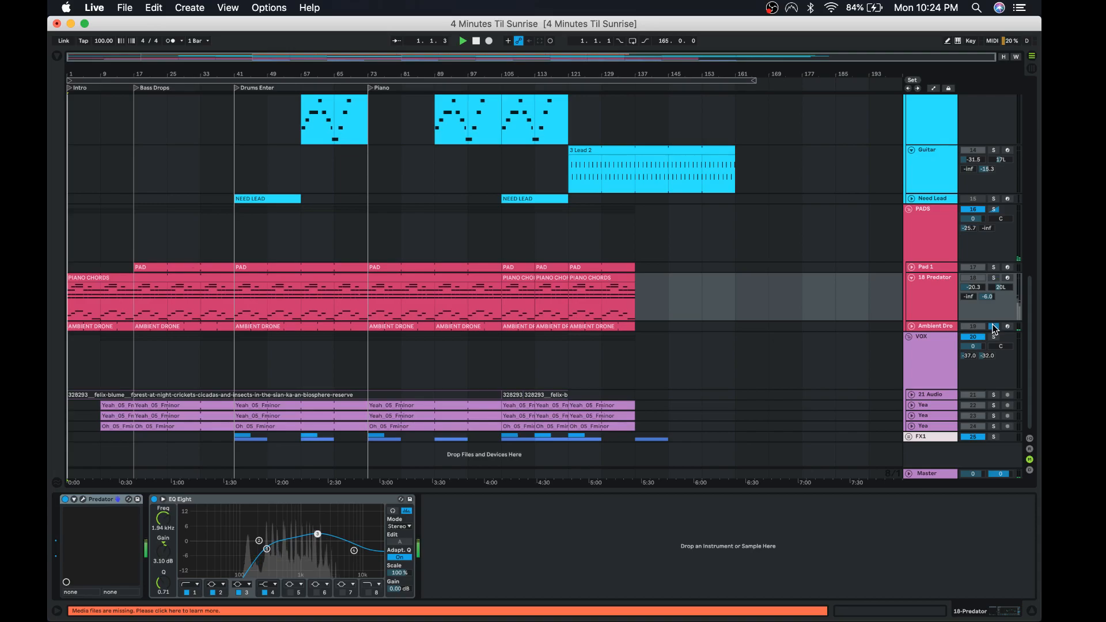
click(911, 327)
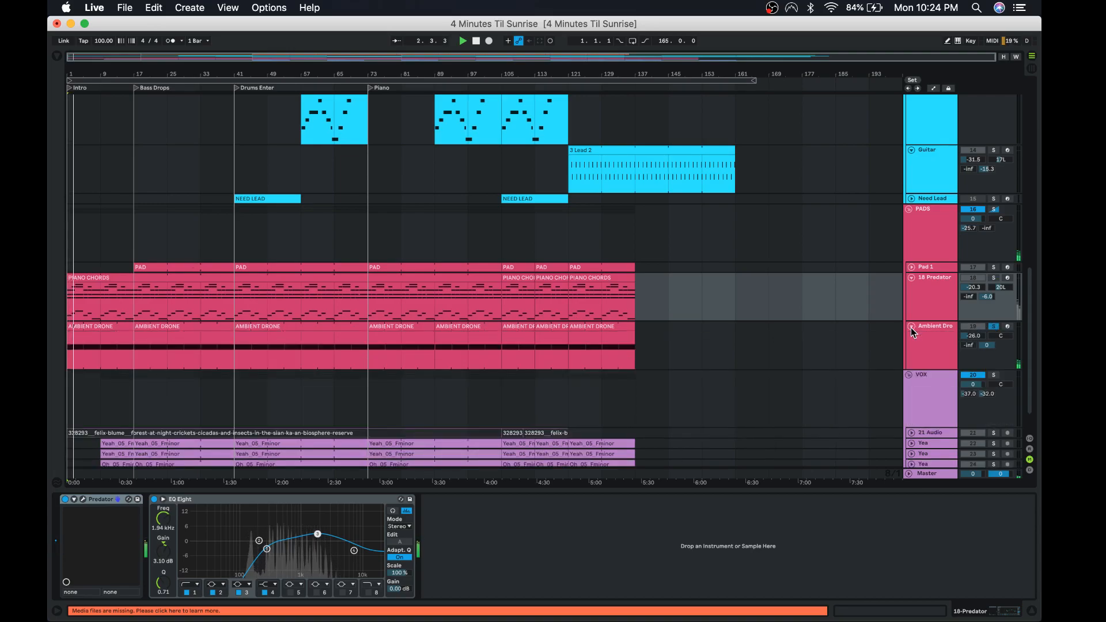
click(928, 341)
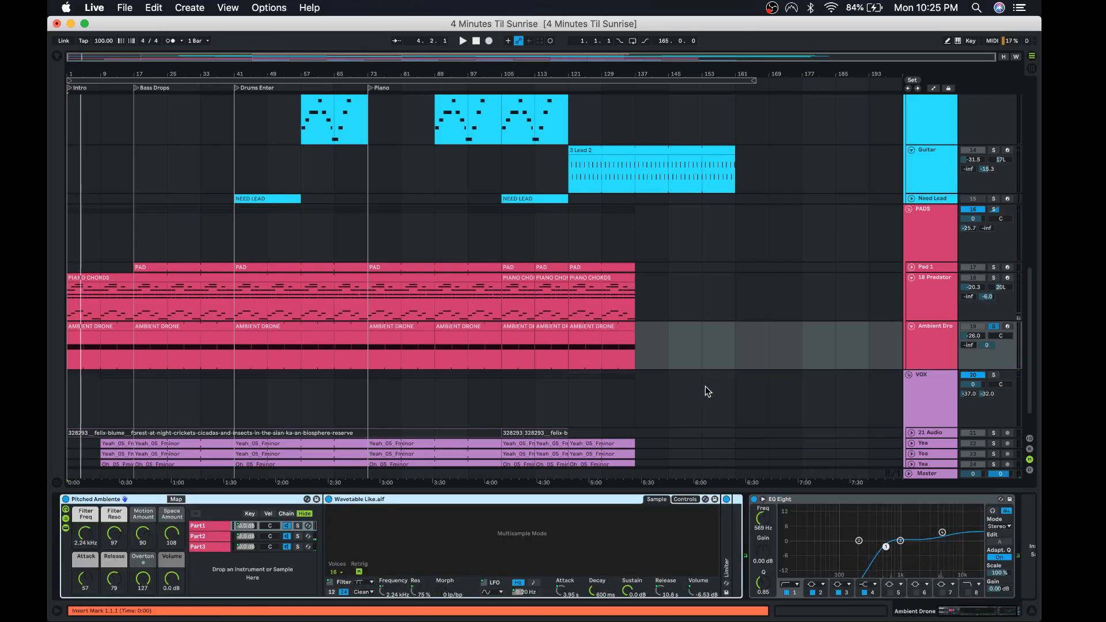
Unfold the 21 Audio track in the VOX group to check its forest-at-night clip, and fold it again.
scroll(768, 349, down, 2)
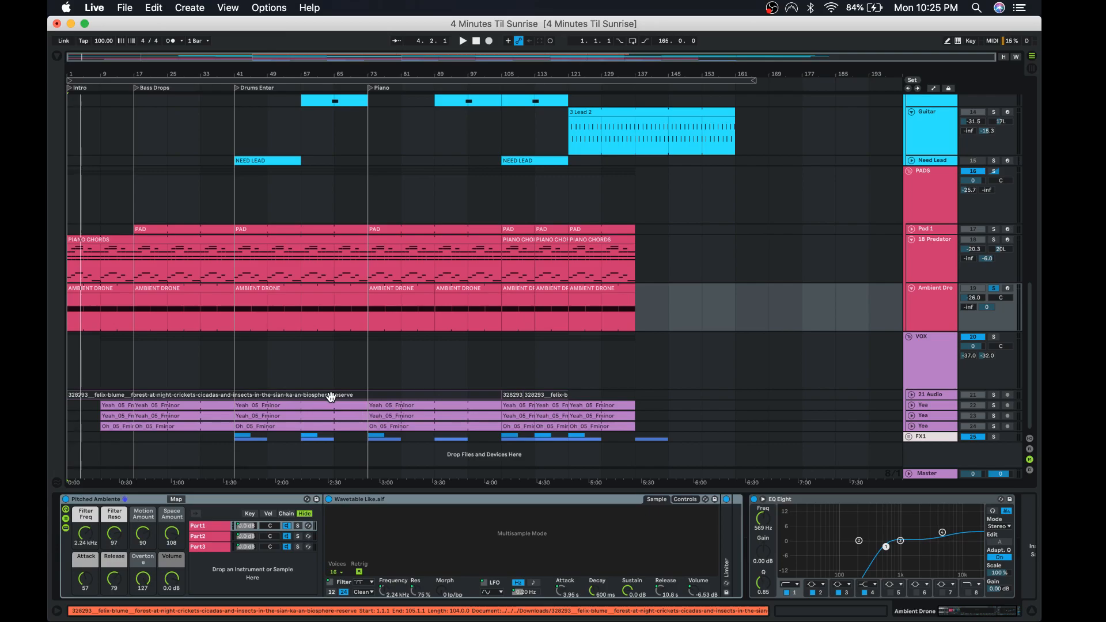
click(911, 395)
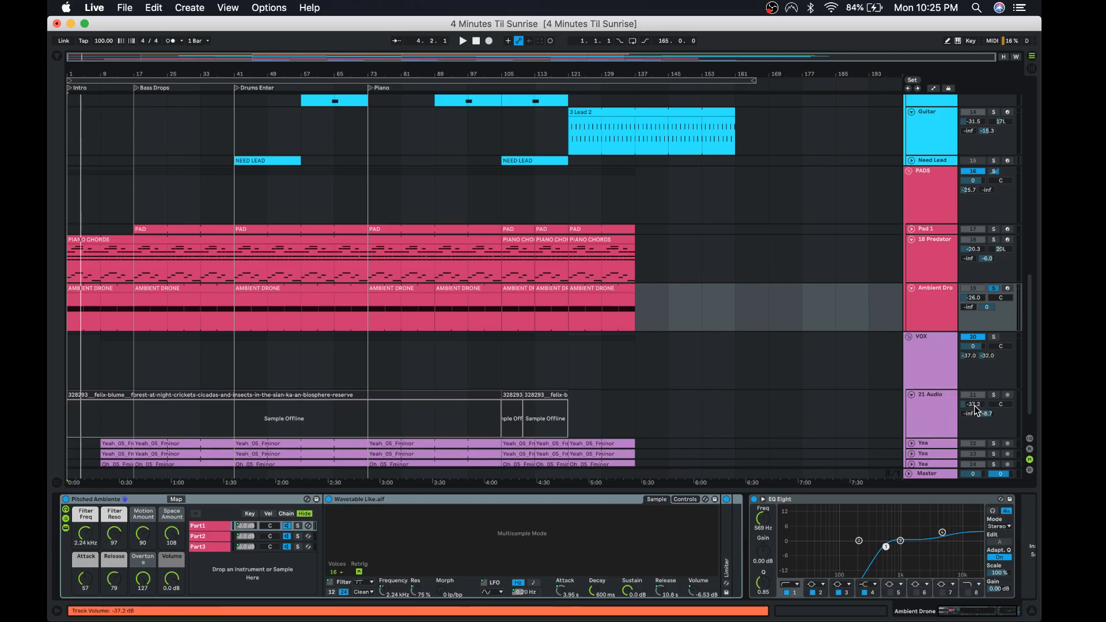
click(911, 396)
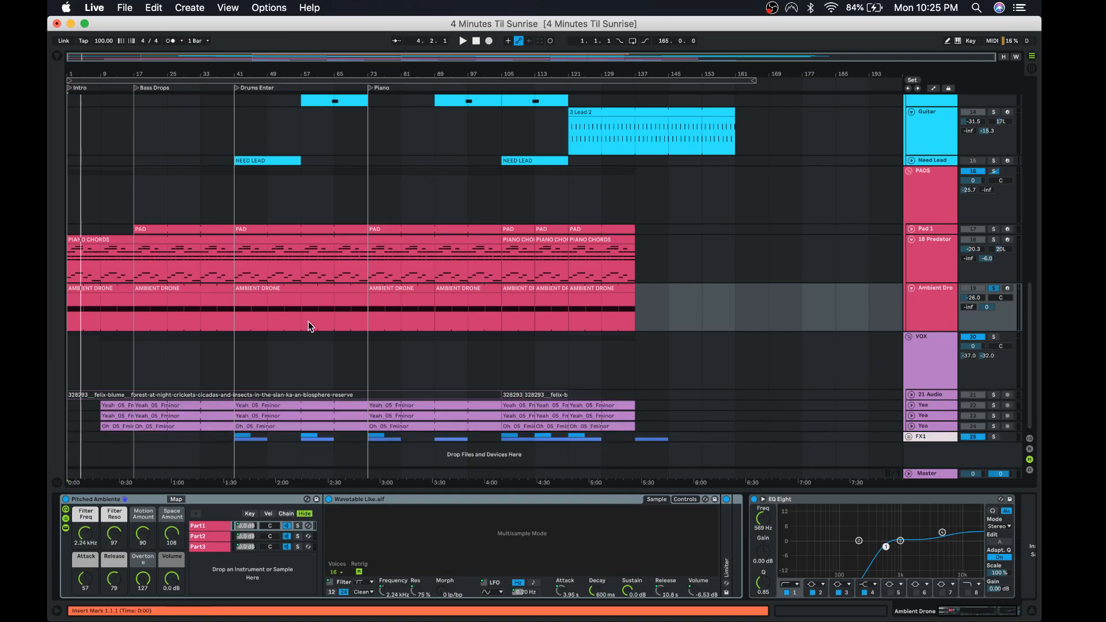
Set the insert marker to bar 17 at Bass Drops and inspect the Operator and TAL U-No-LX chains in Bass 1's Instrument Rack.
scroll(310, 327, up, 15)
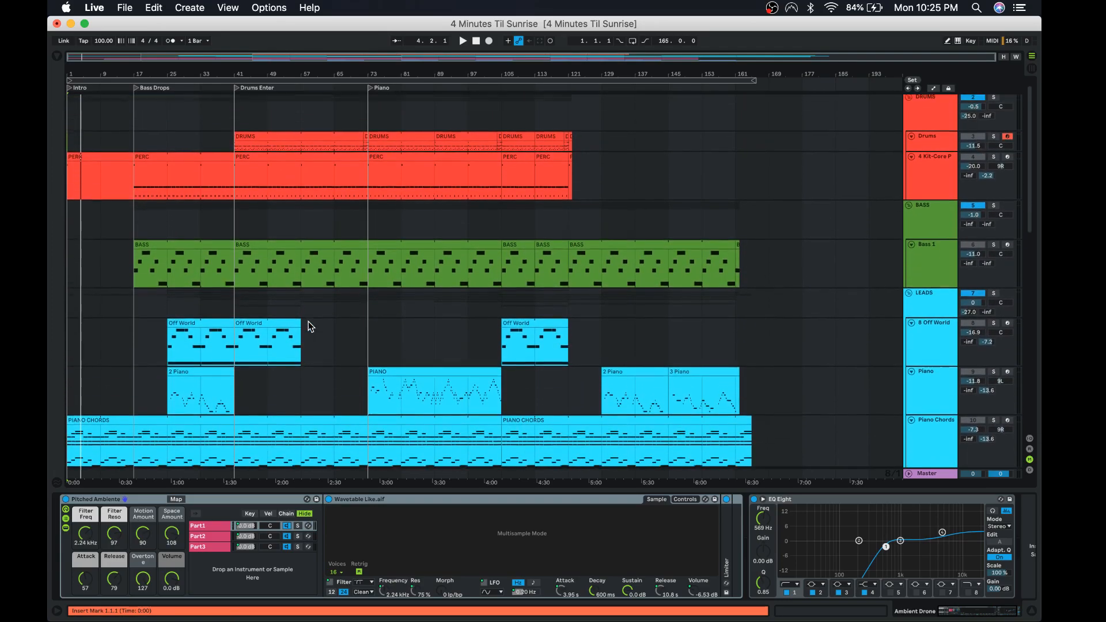
click(134, 128)
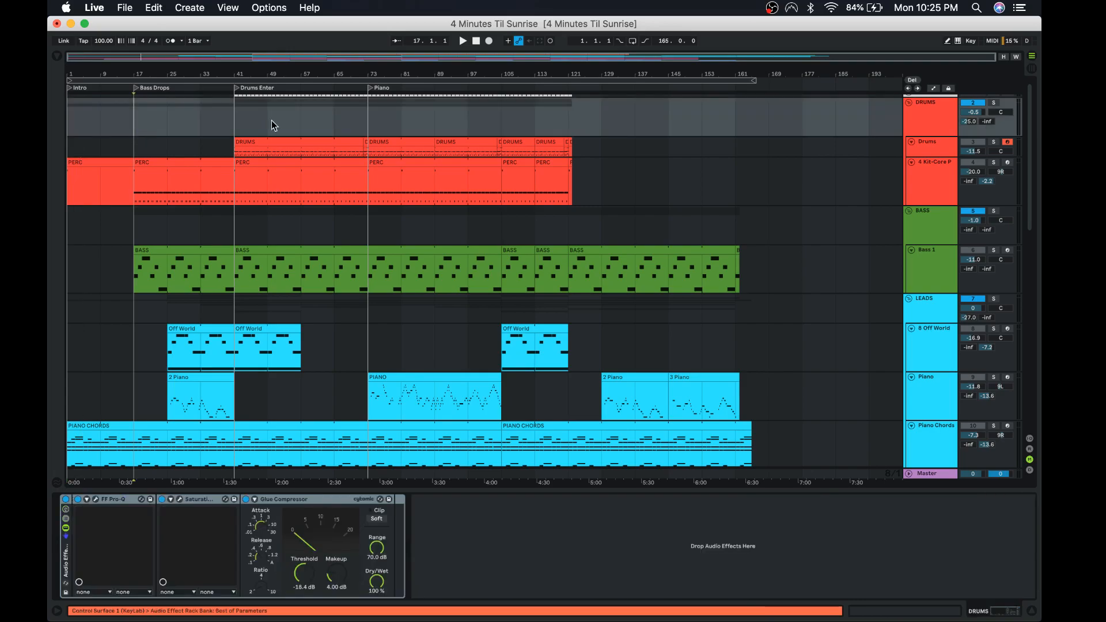
click(924, 264)
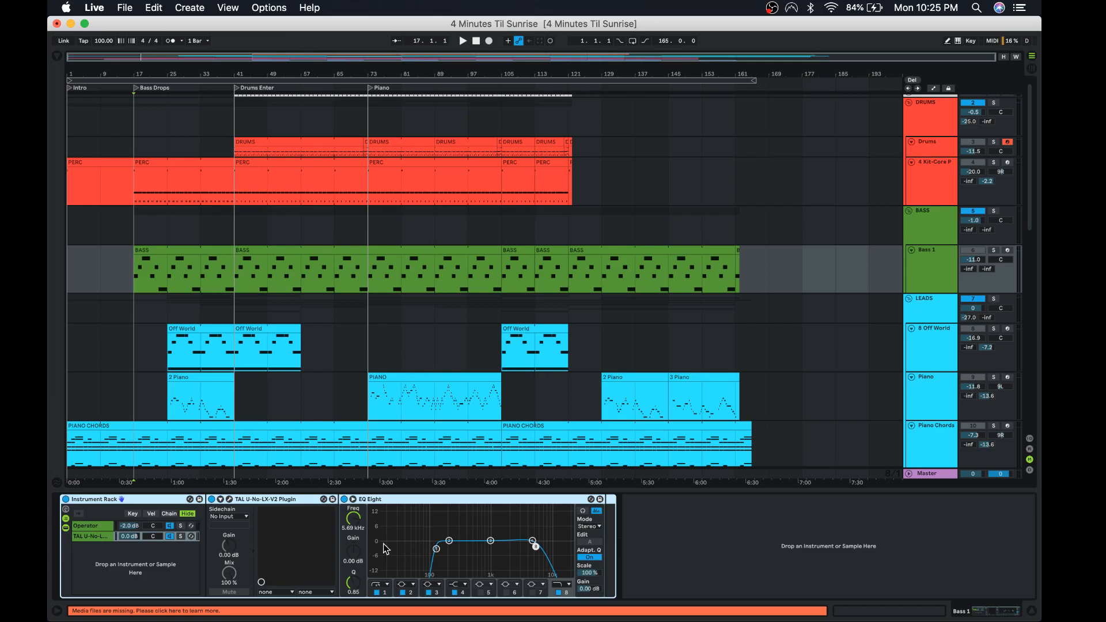
click(92, 525)
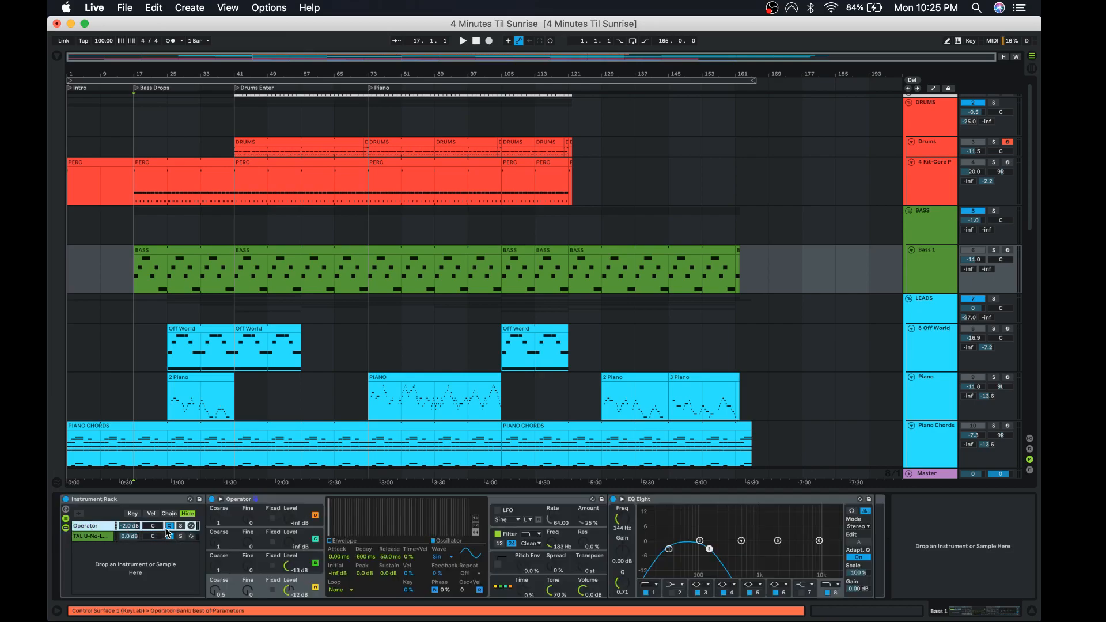
click(90, 537)
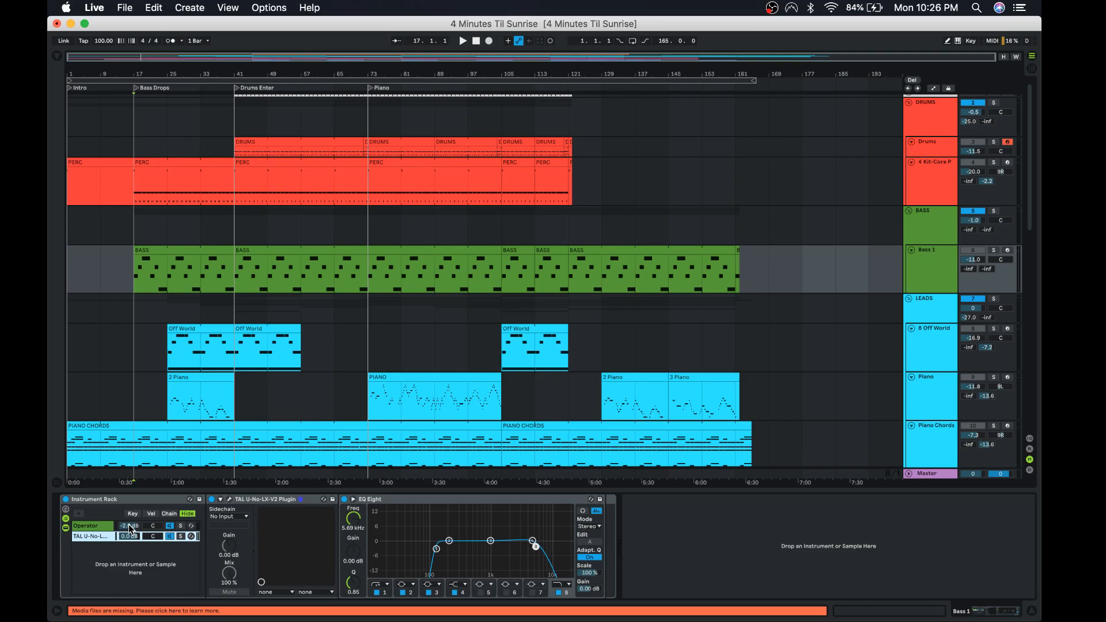
click(104, 527)
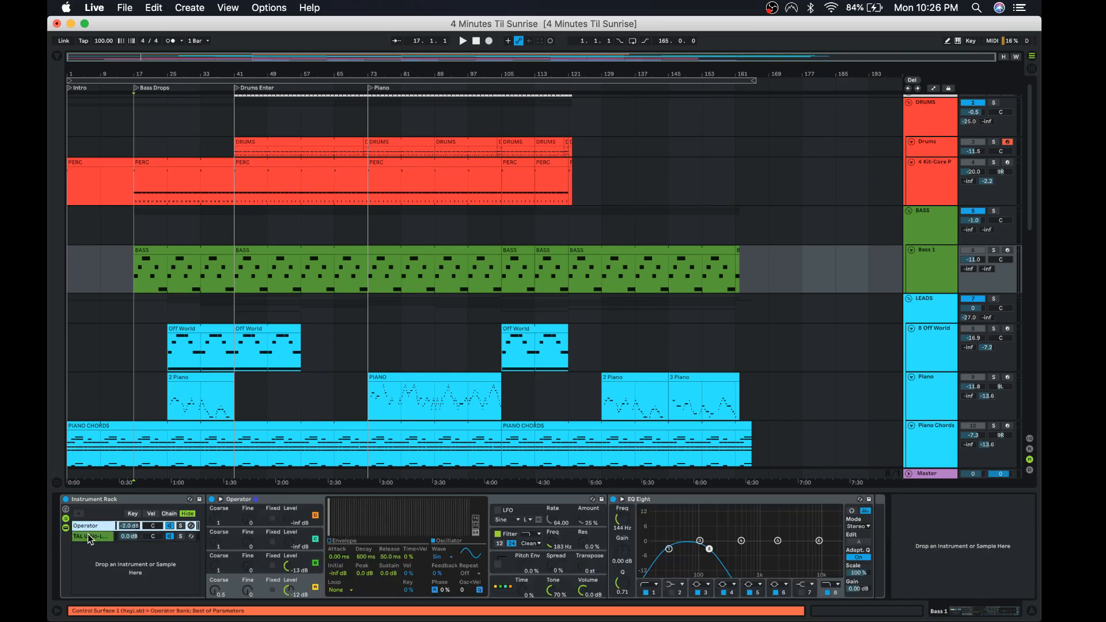
click(89, 535)
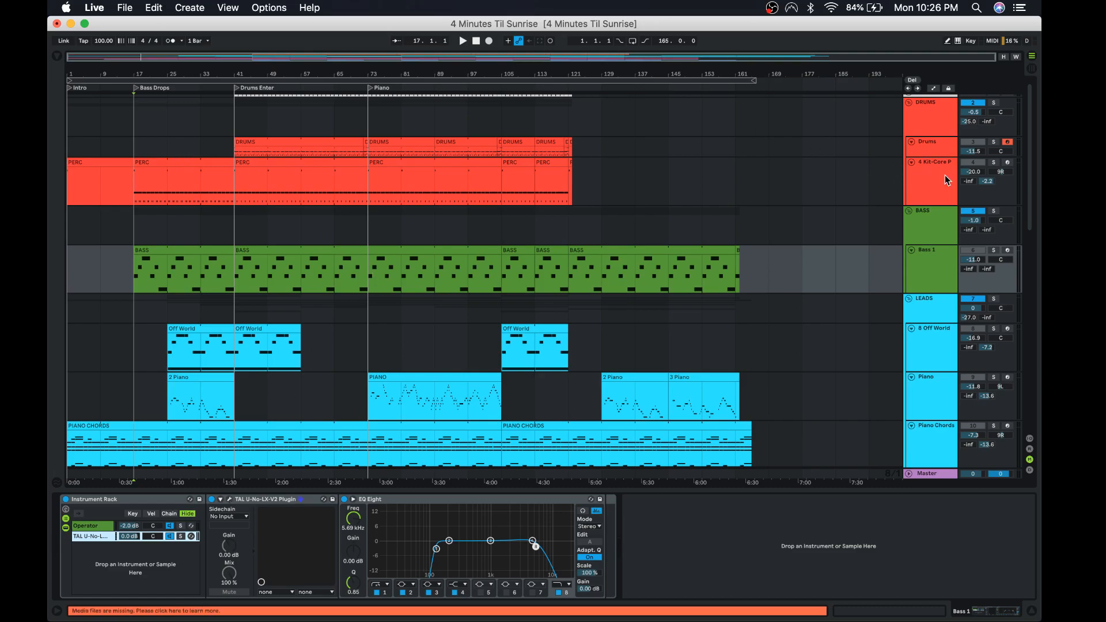
Solo the Kit-Core percussion track, play from bar 17 and view the PERC clip's notes before returning to the arrangement.
click(994, 164)
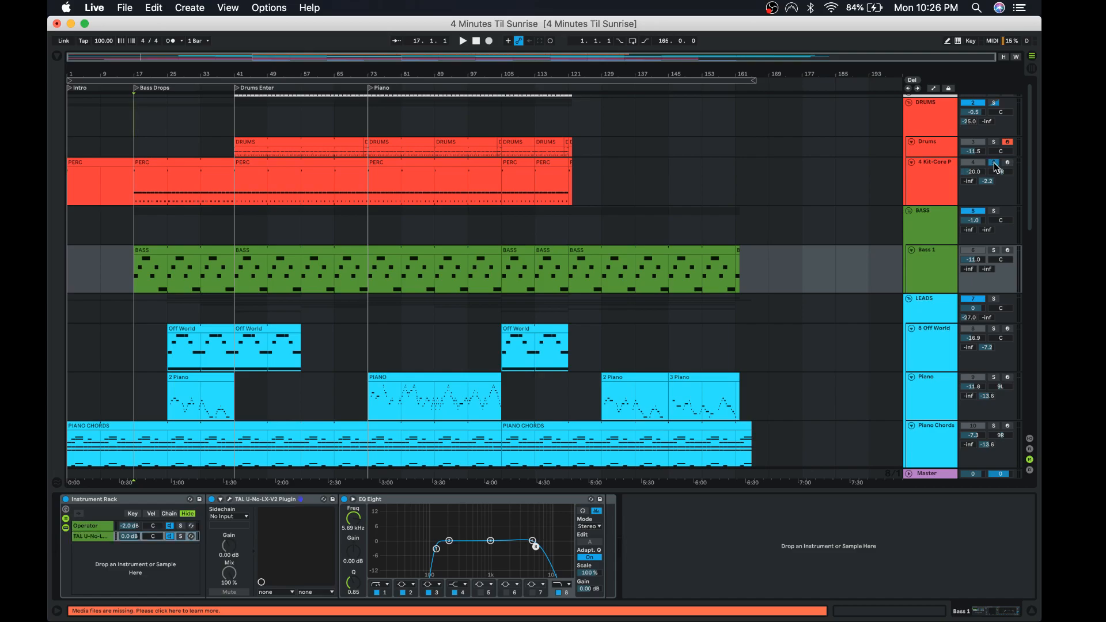
key(space)
double_click(202, 165)
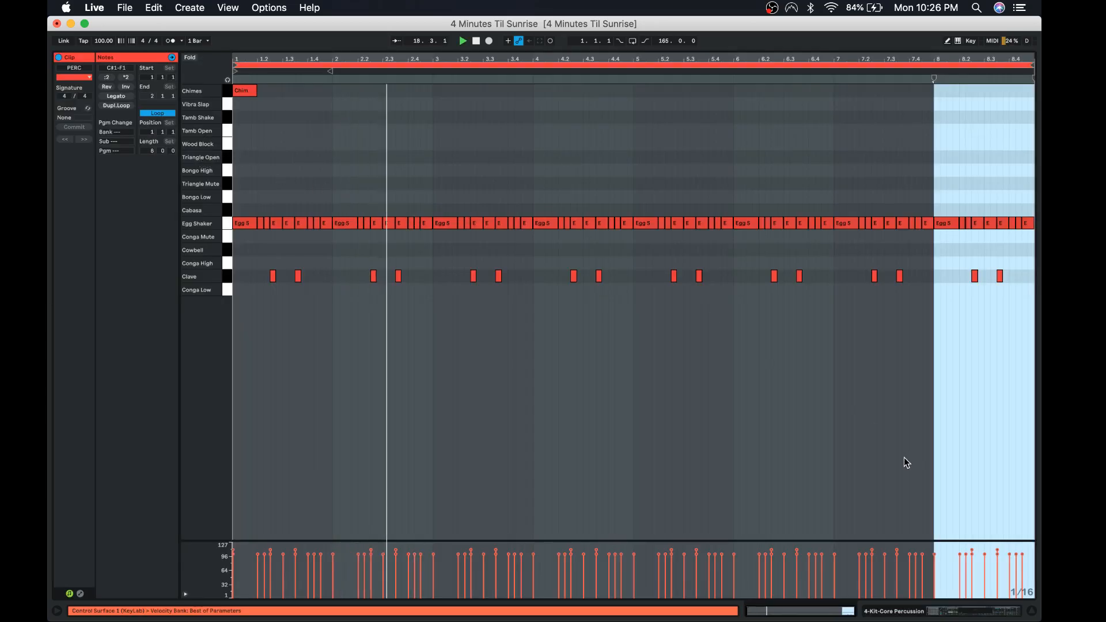
mouse_move(1029, 618)
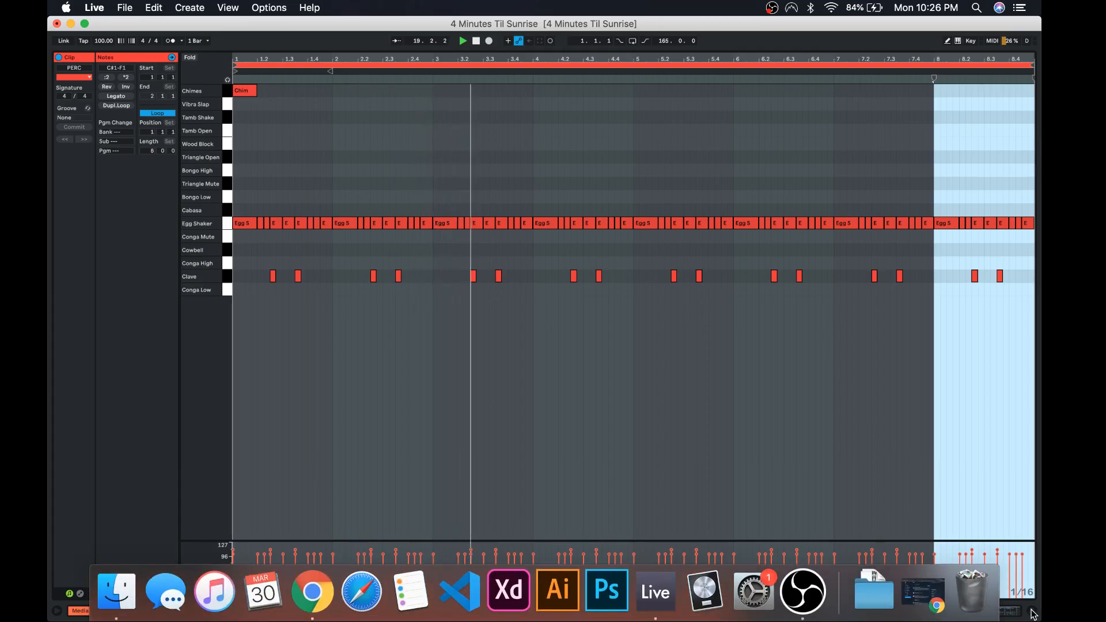
click(1030, 613)
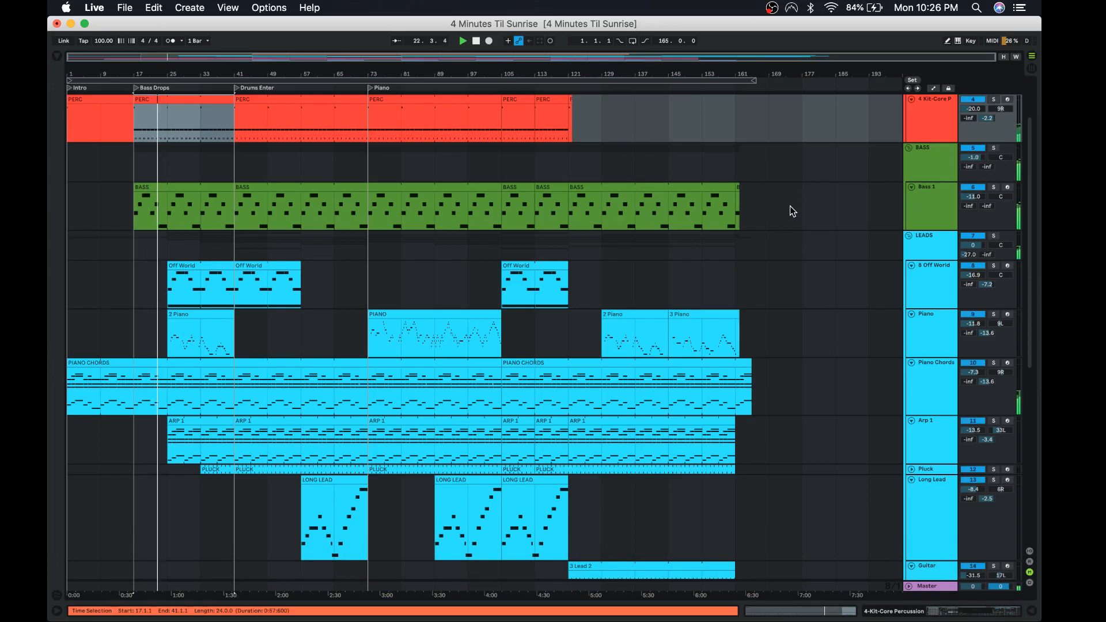
Show the device chains of the first and second Yea vocal tracks in the VOX group.
scroll(790, 205, down, 10)
scroll(790, 206, down, 1)
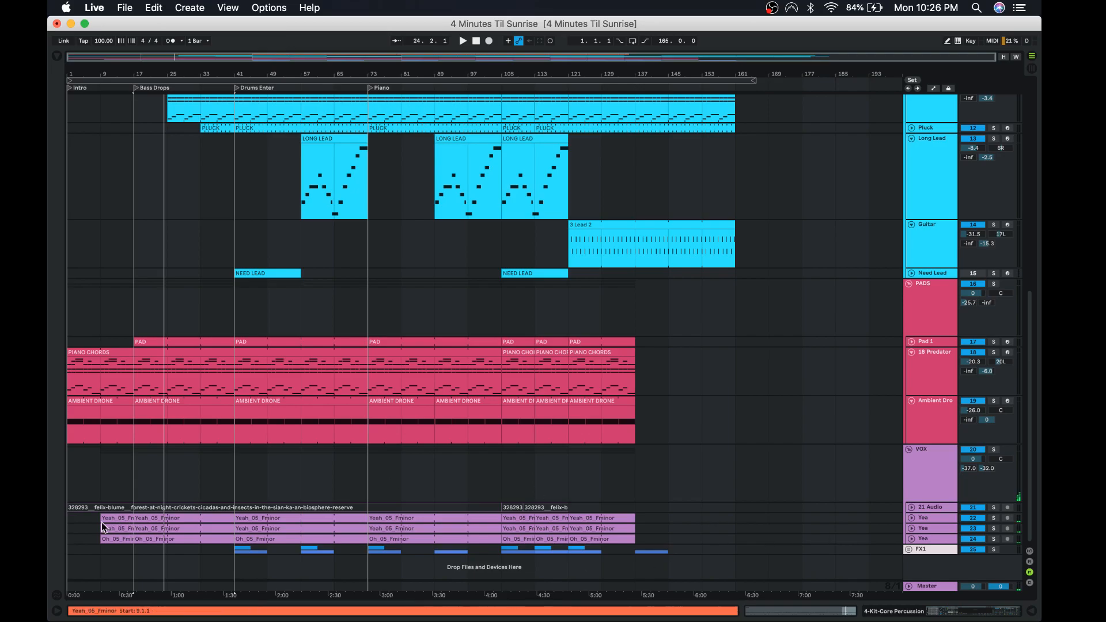
double_click(931, 519)
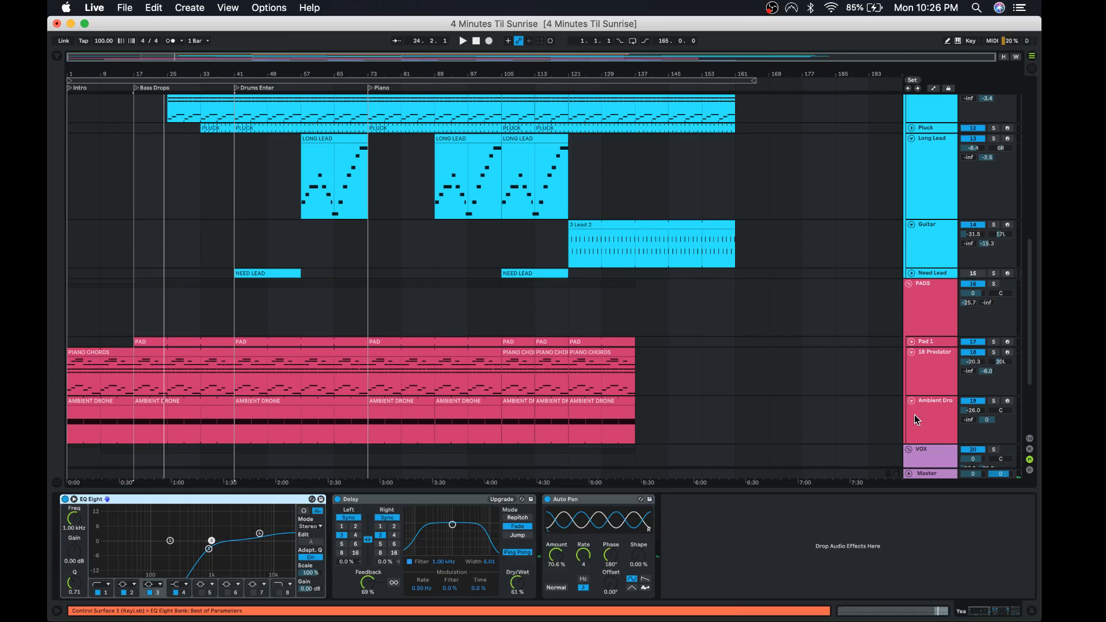
scroll(914, 414, down, 4)
click(930, 416)
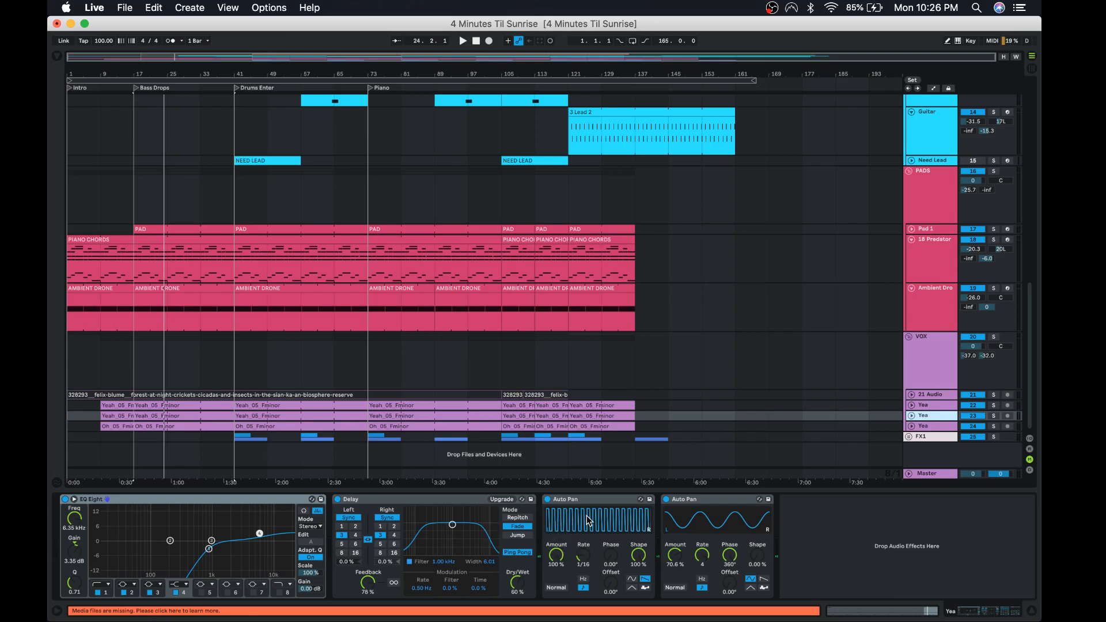
Solo and audition the Yea vocal tracks from bar 17, and clear their solos.
click(993, 416)
key(space)
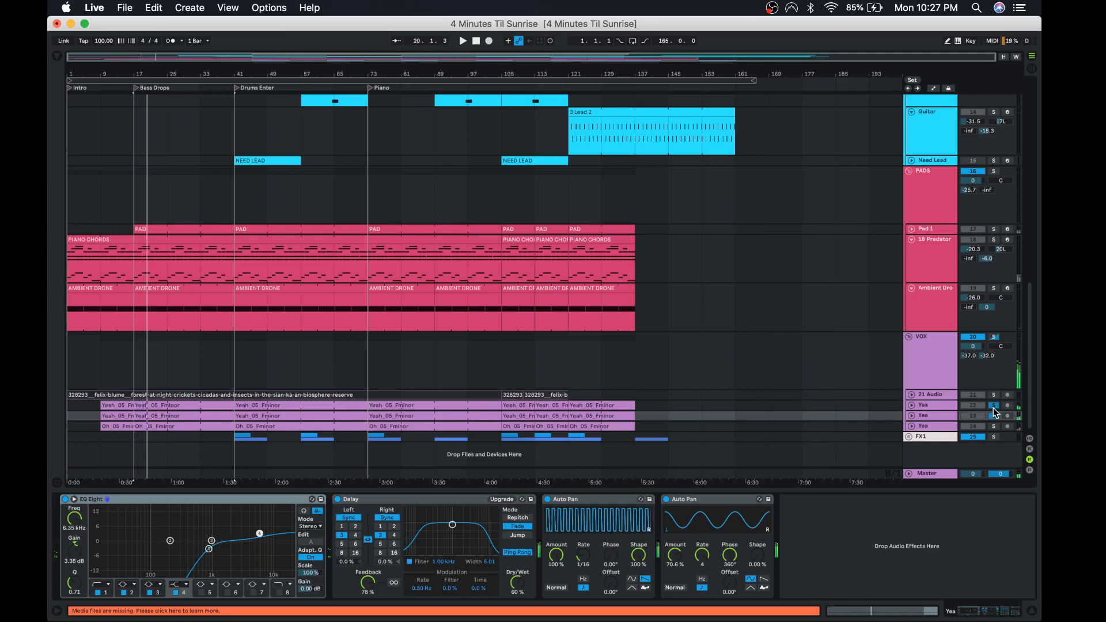
click(993, 406)
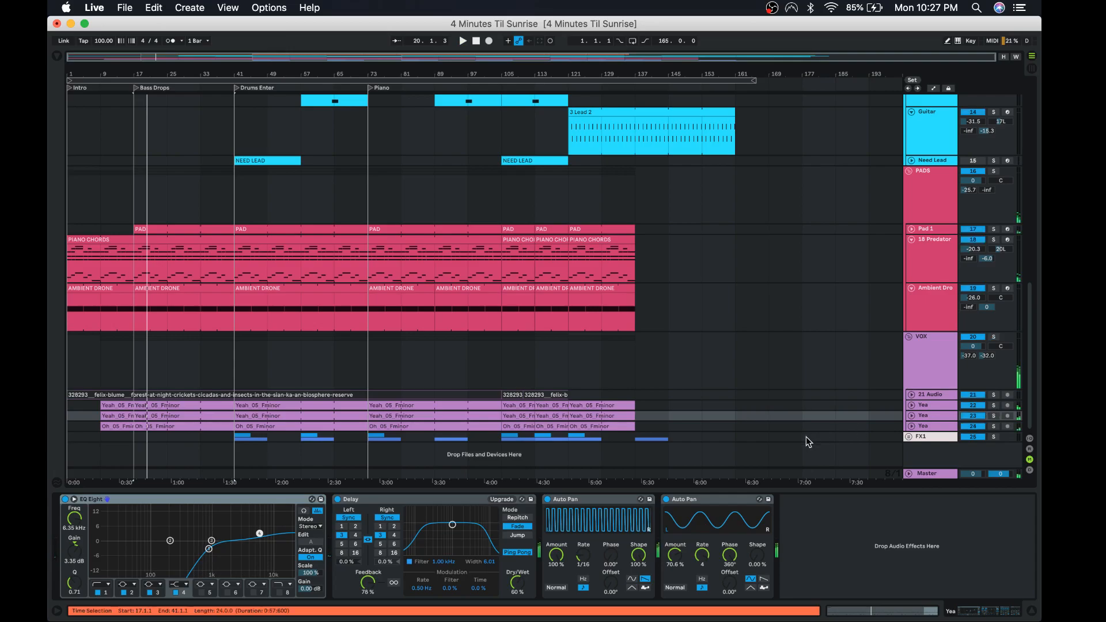
click(994, 428)
key(space)
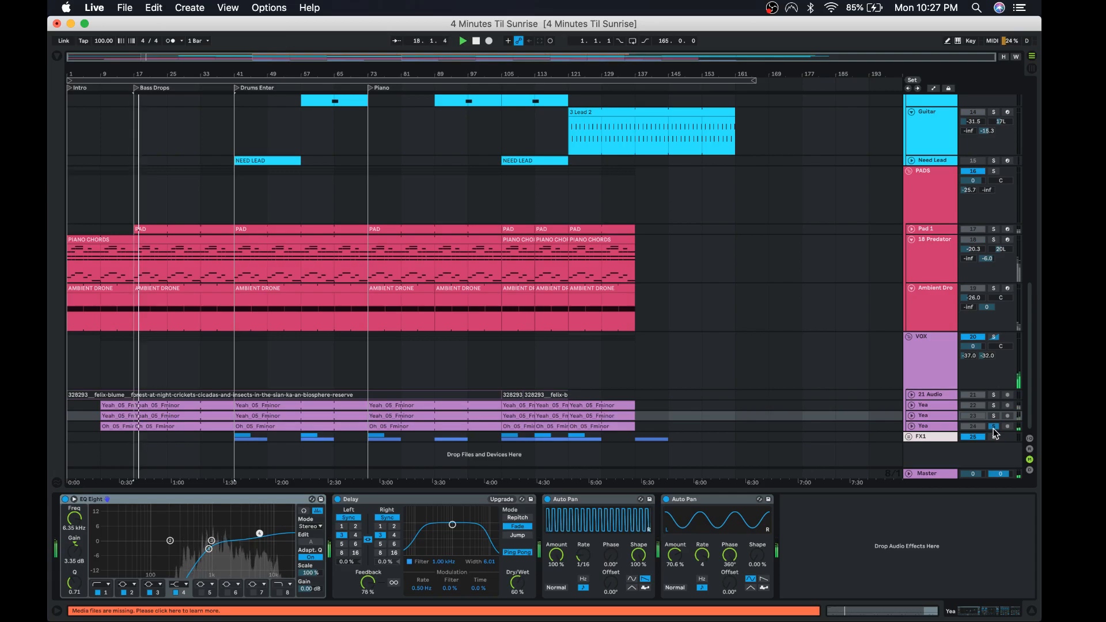
click(994, 427)
key(space)
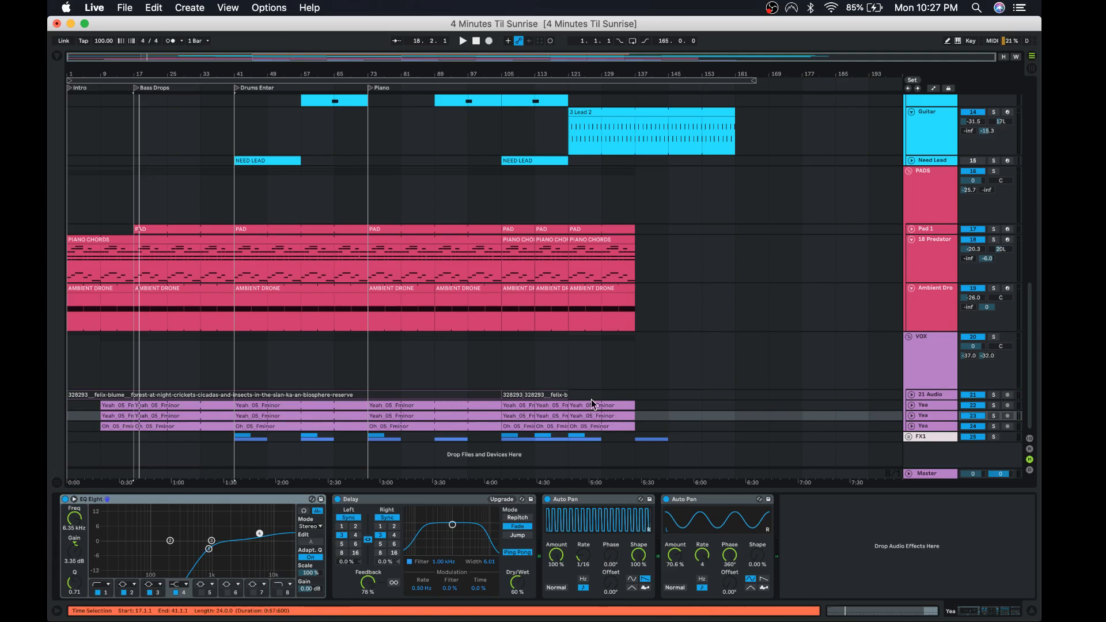
Fold the VOX group and play the full arrangement from bar 25.
click(909, 338)
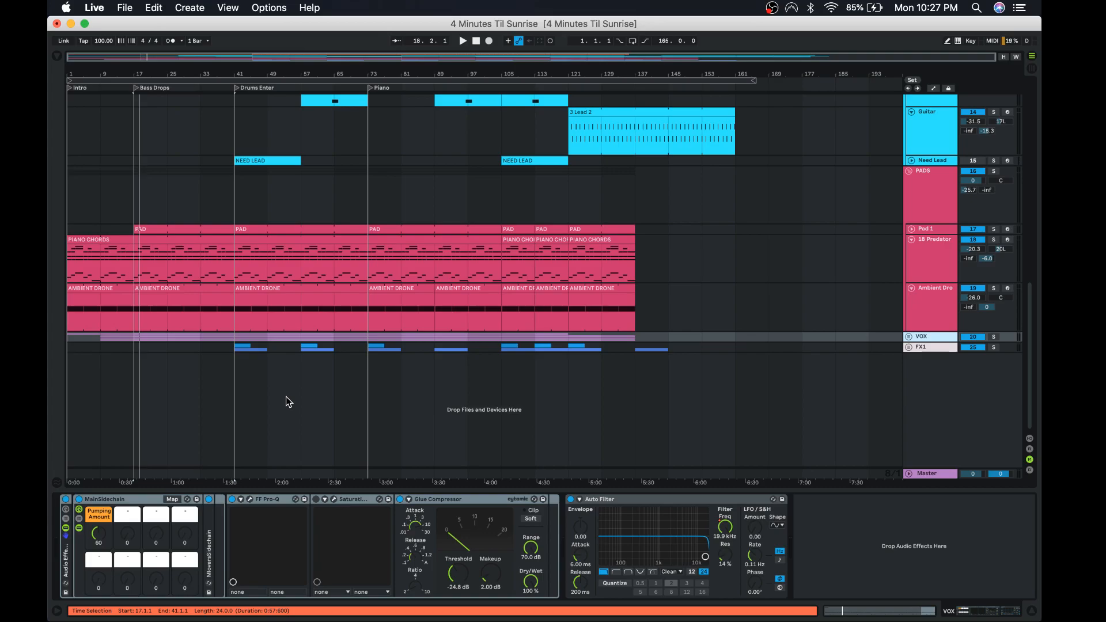
scroll(286, 396, up, 1)
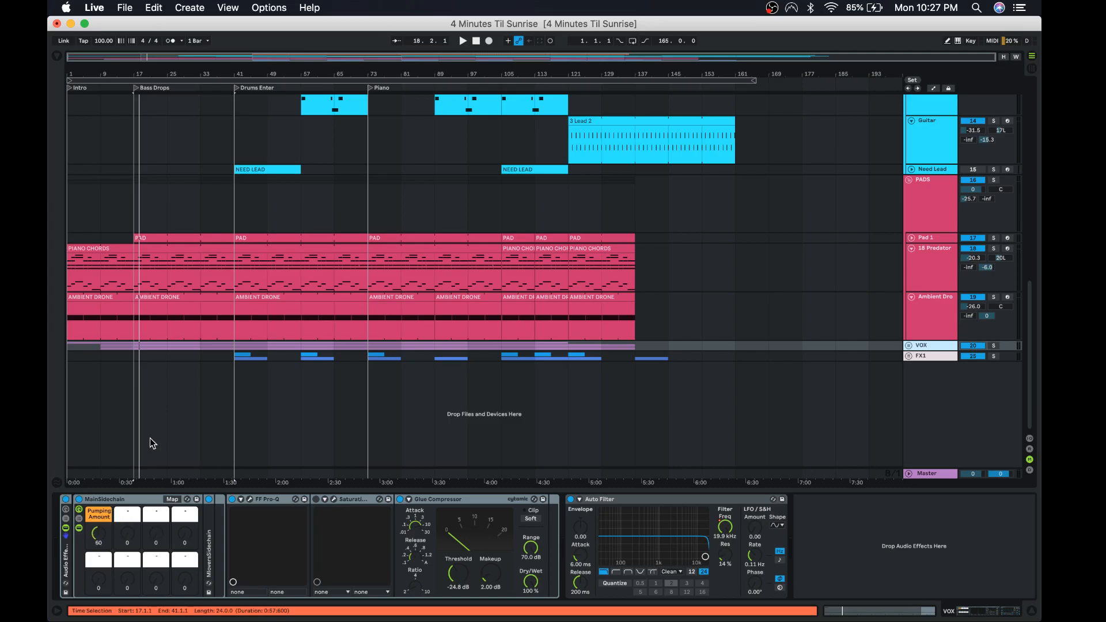
scroll(149, 438, up, 10)
scroll(166, 282, up, 5)
click(168, 230)
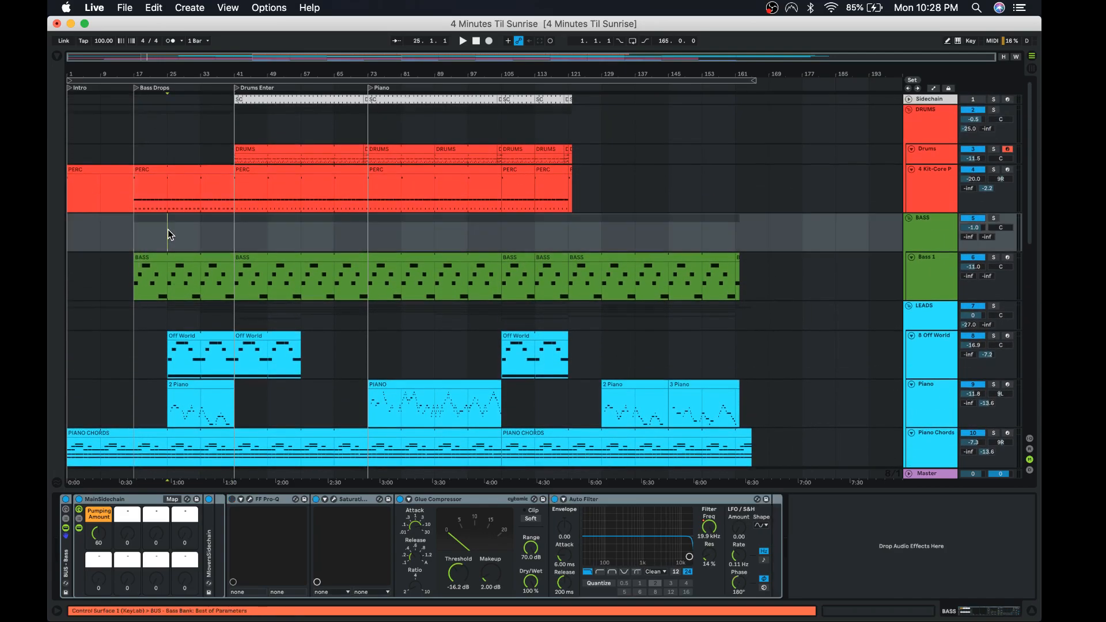
key(space)
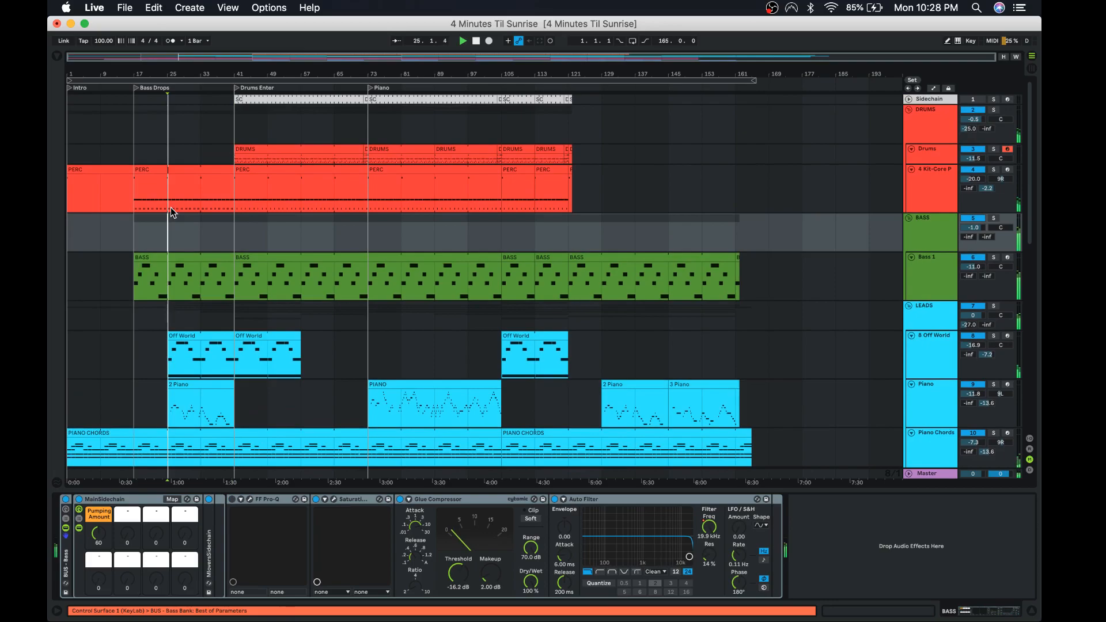
Hide the device view and open the first 2 Piano clip on the Piano track to view its notes.
click(1032, 614)
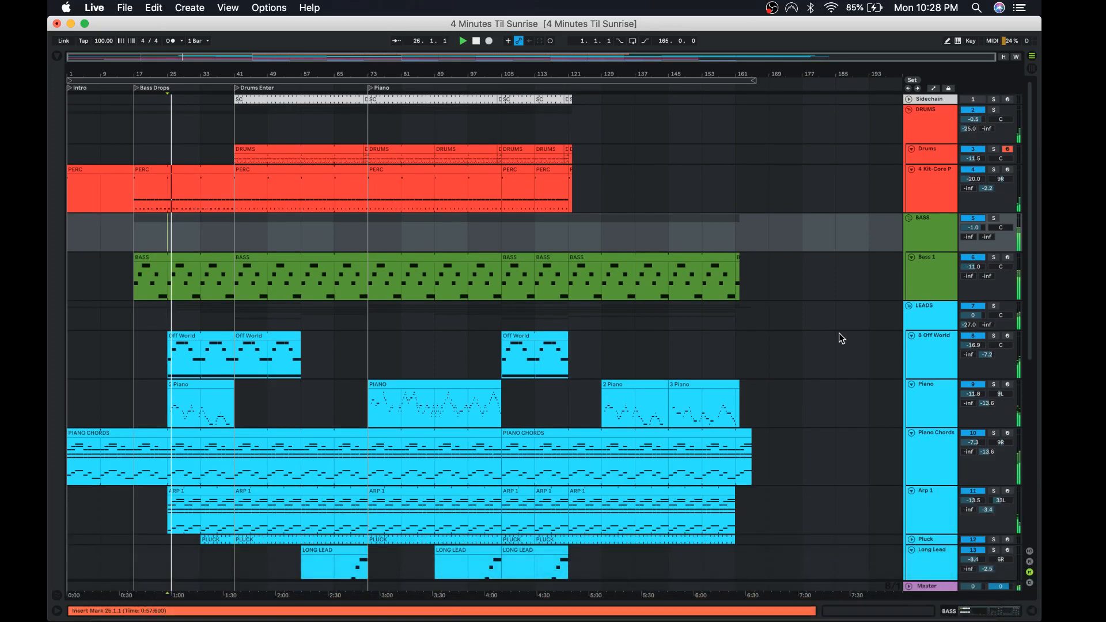
double_click(210, 387)
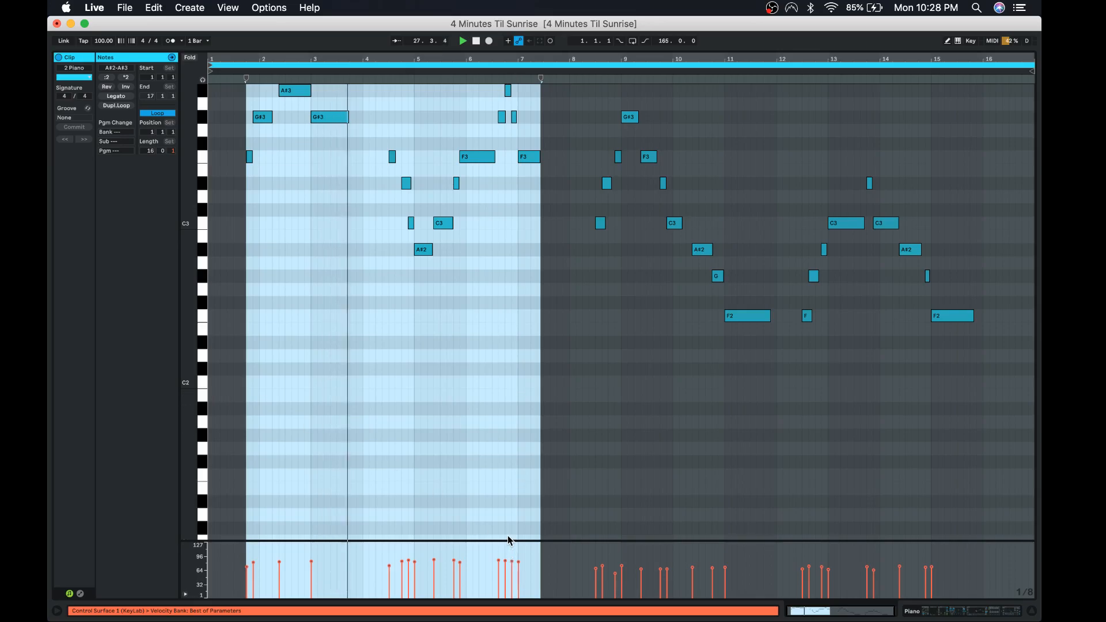
Enlarge the velocity lane of the 2 Piano clip to examine its note velocities, and return to the arrangement.
drag(506, 541, 472, 235)
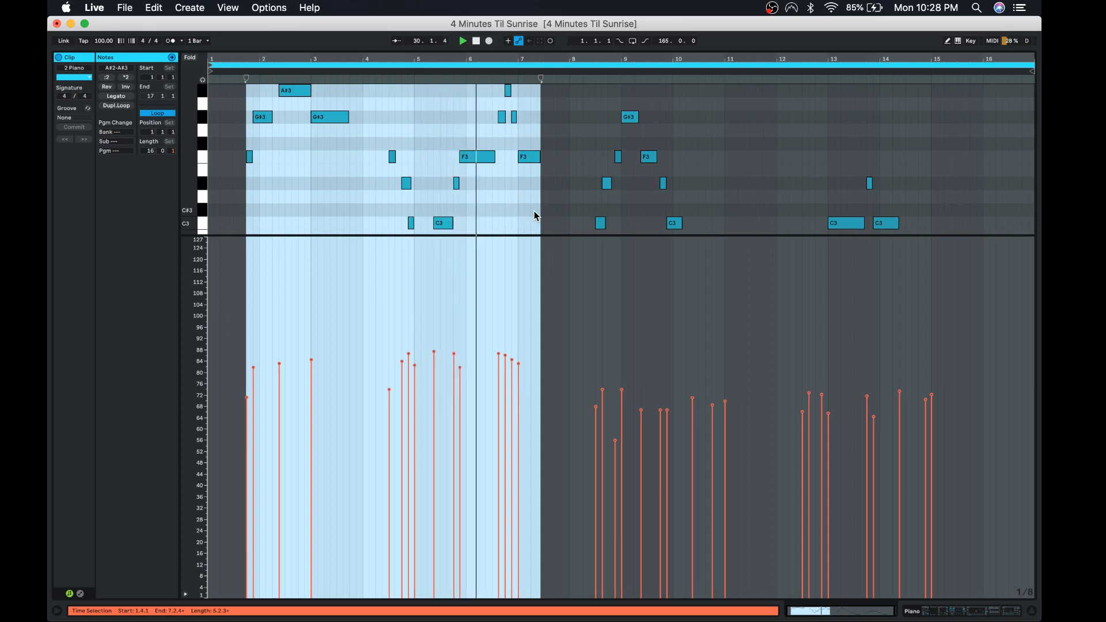
key(alt+super+l)
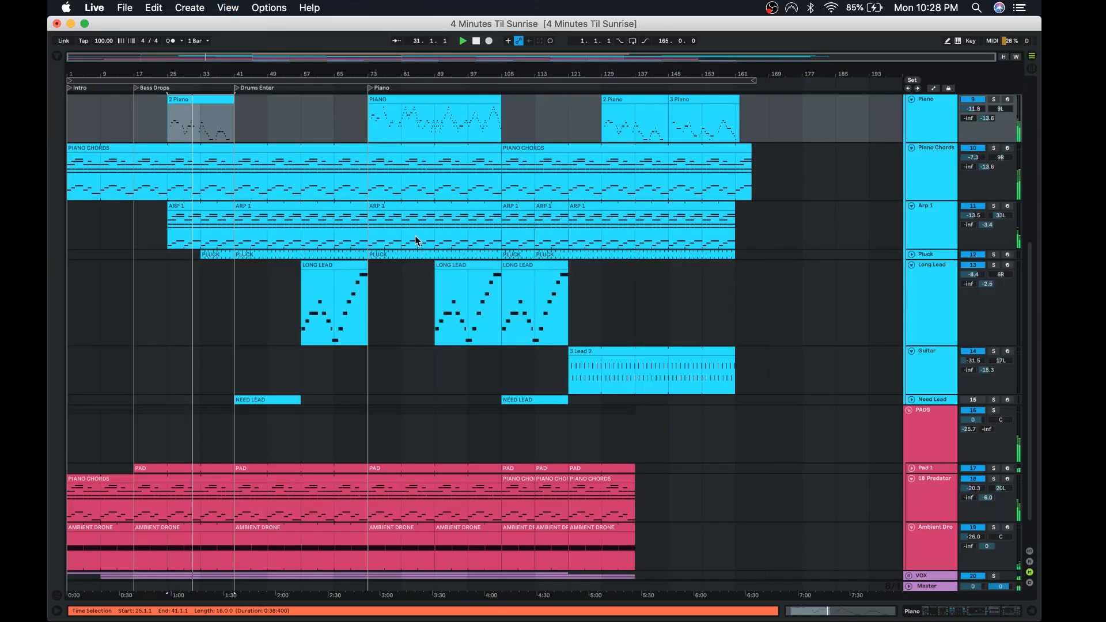
Unfold the Pluck track, show its device chain and solo it during playback.
scroll(406, 267, up, 4)
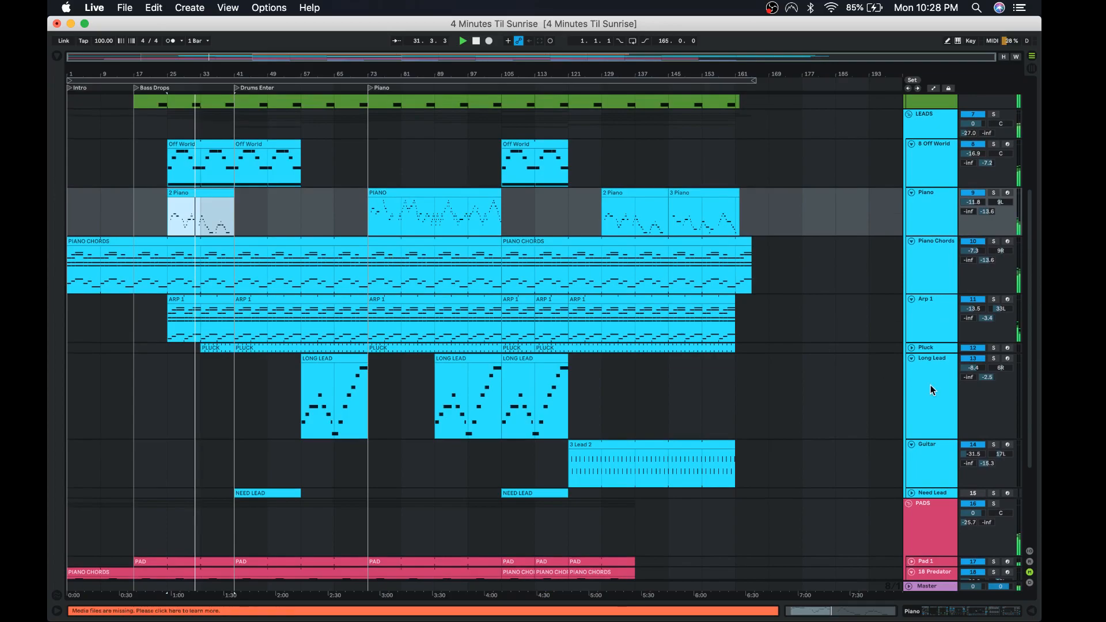
click(912, 346)
double_click(928, 354)
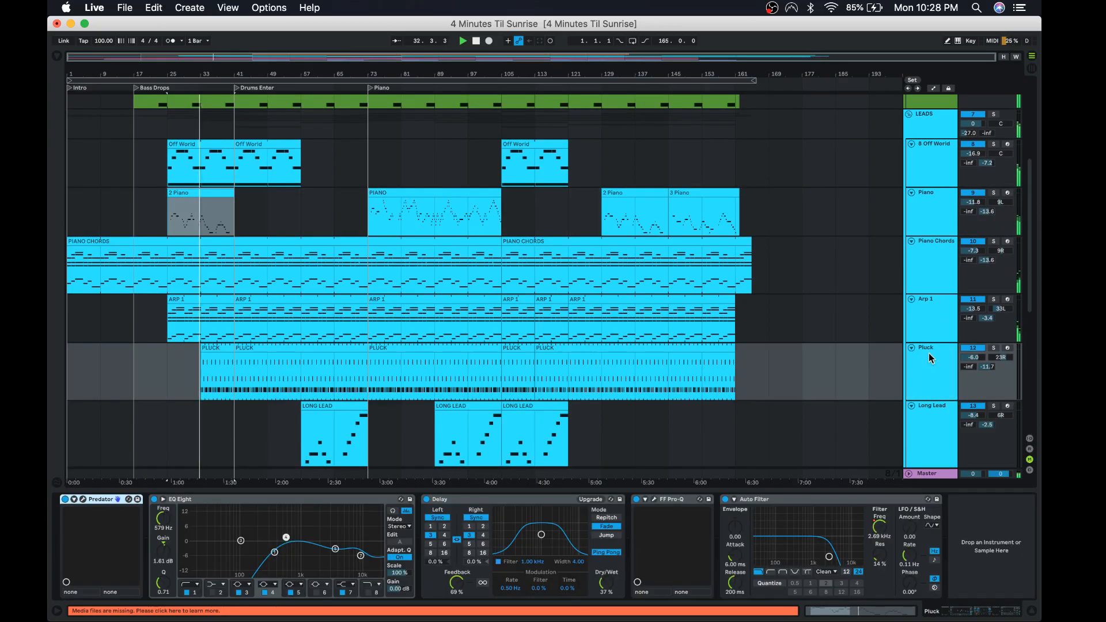
click(993, 348)
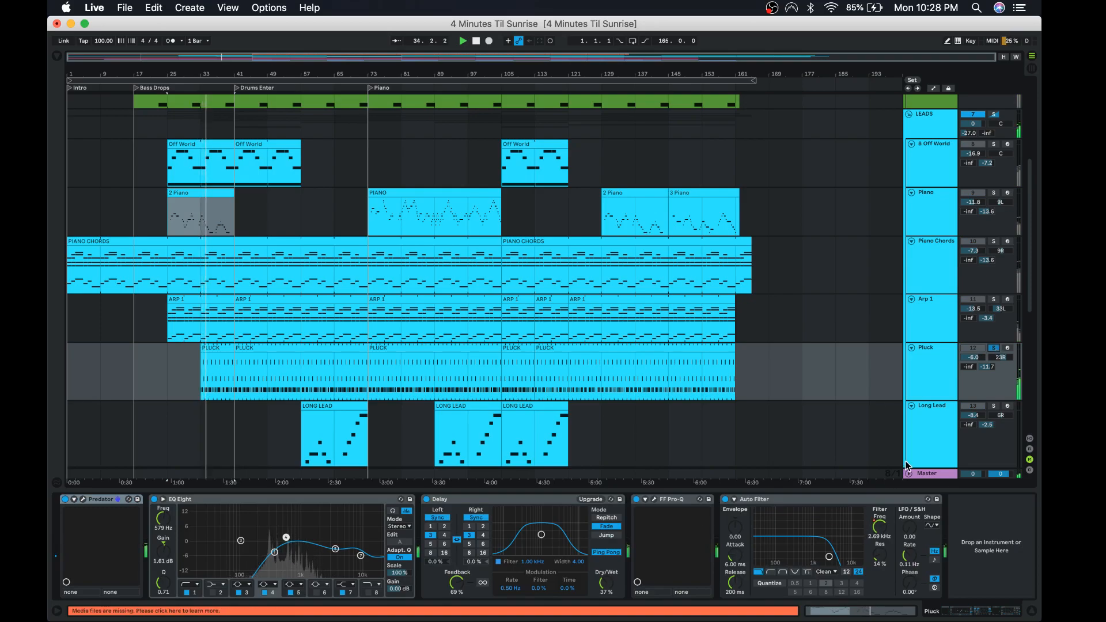
Show the Pluck track's Auto Filter frequency automation, hide the automation again and clear the track's solo.
key(a)
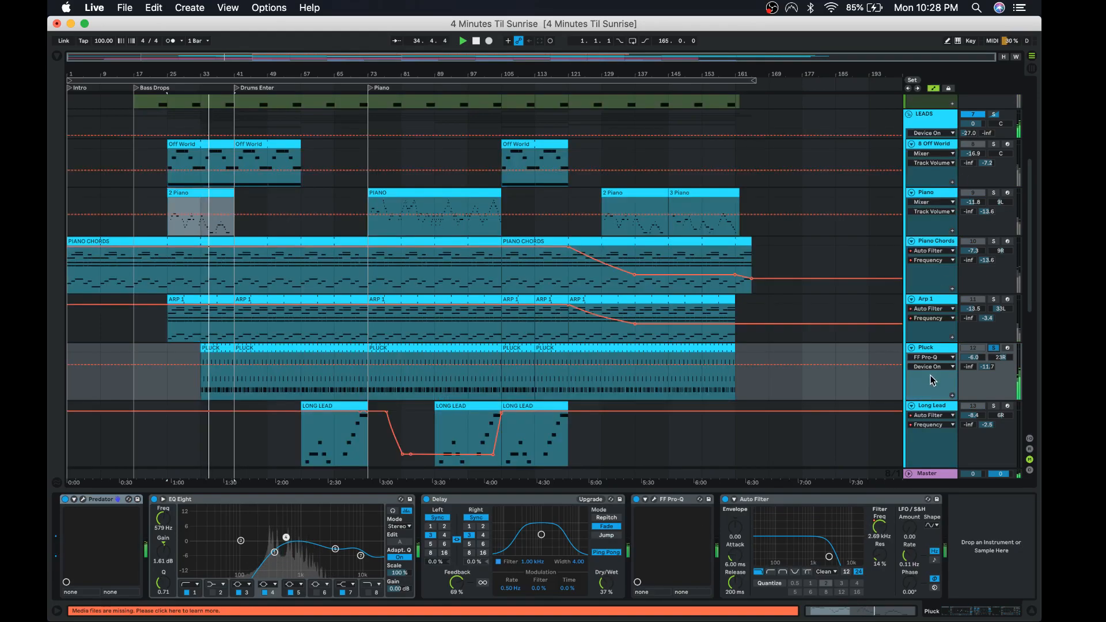
click(885, 531)
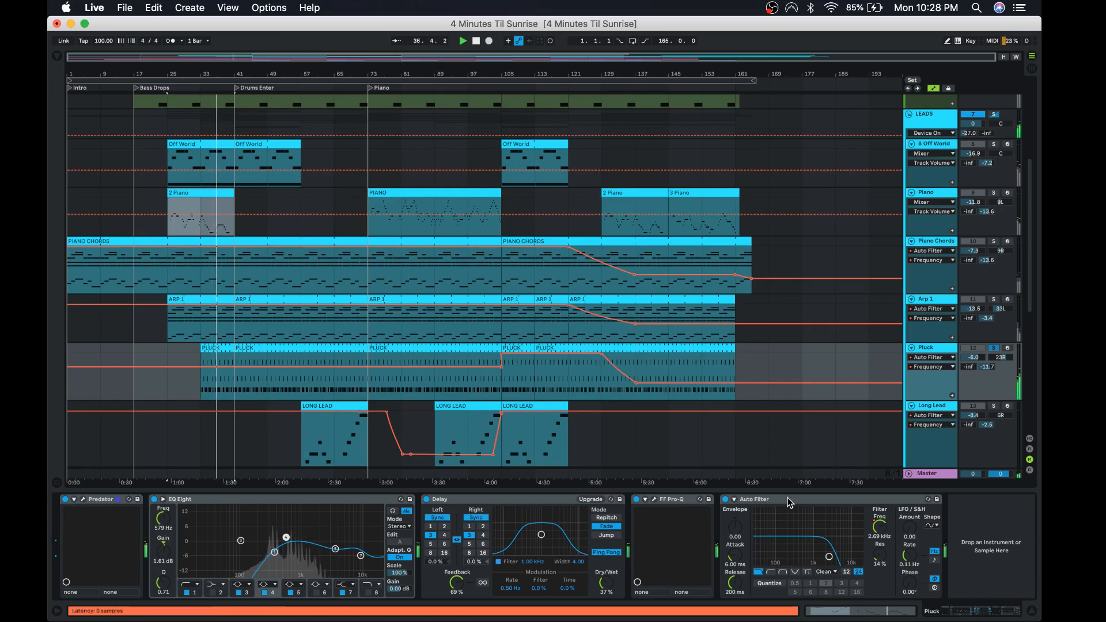
key(a)
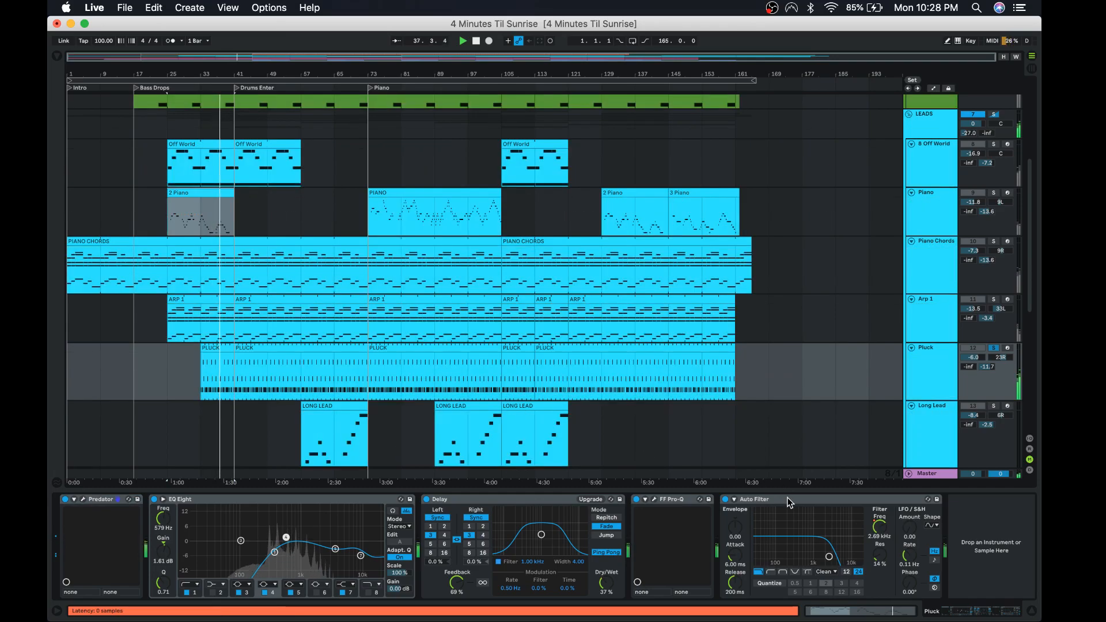
click(994, 348)
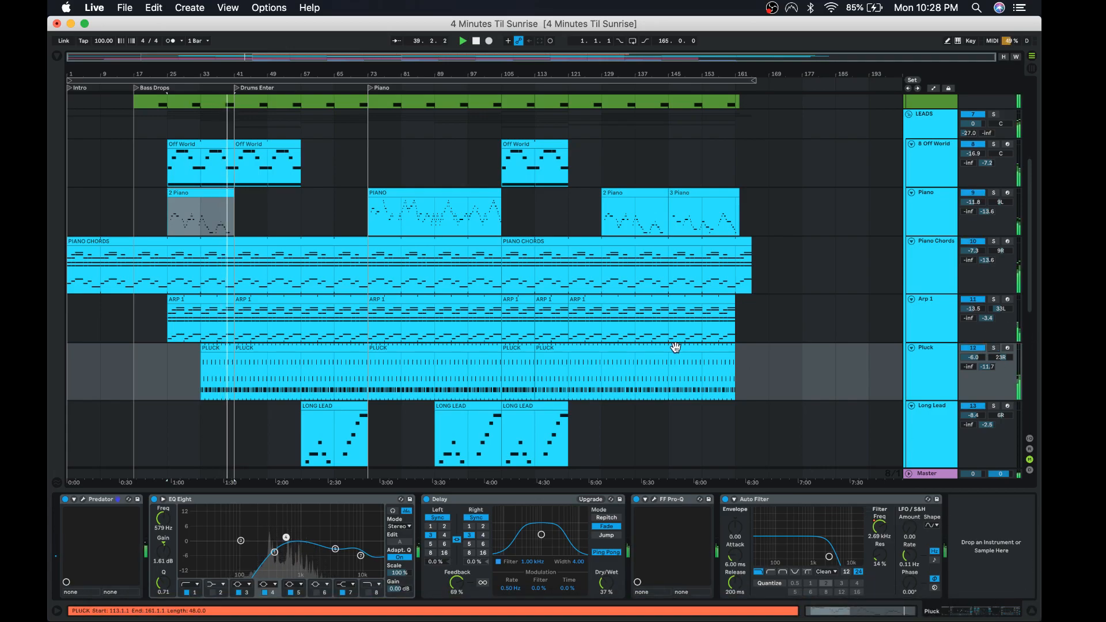
Solo the 8 Off World track briefly, clear its solo and hide the device view.
click(993, 144)
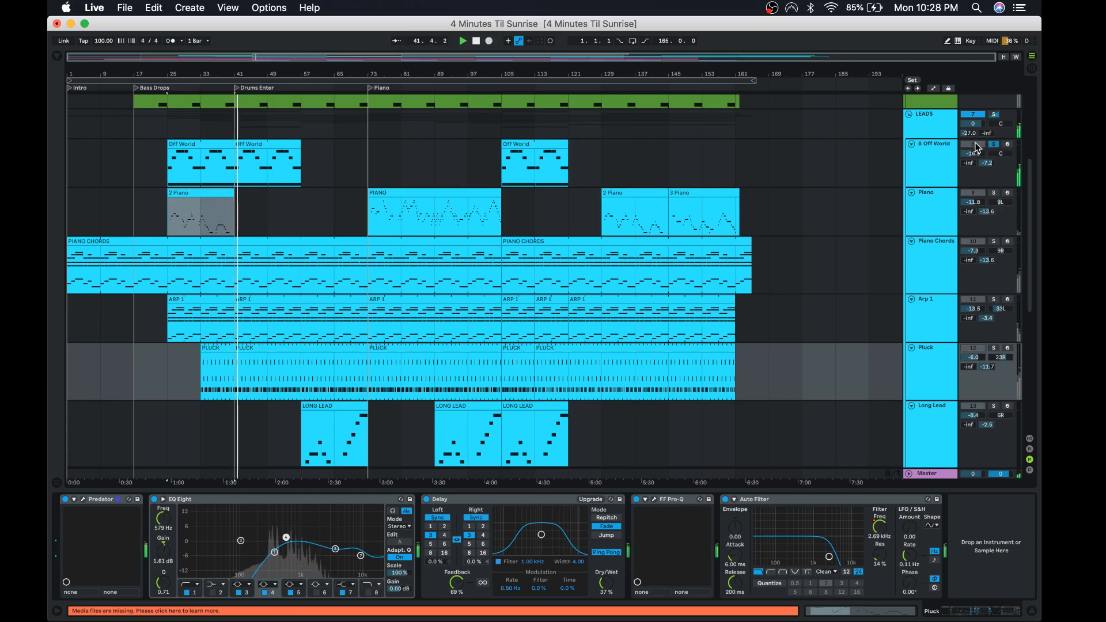
click(994, 144)
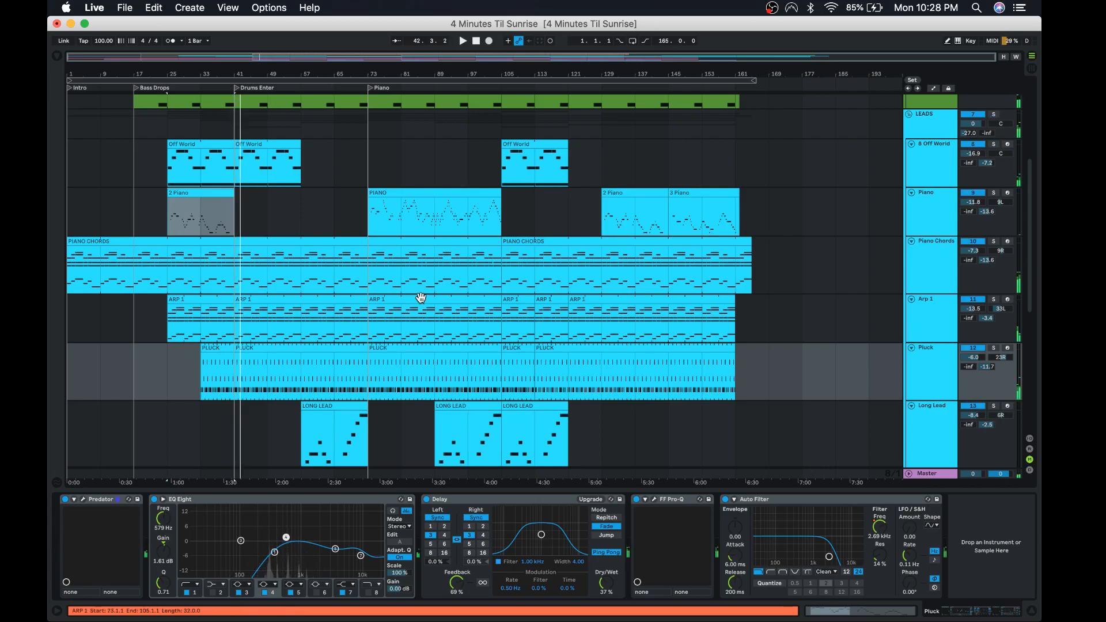
click(1032, 611)
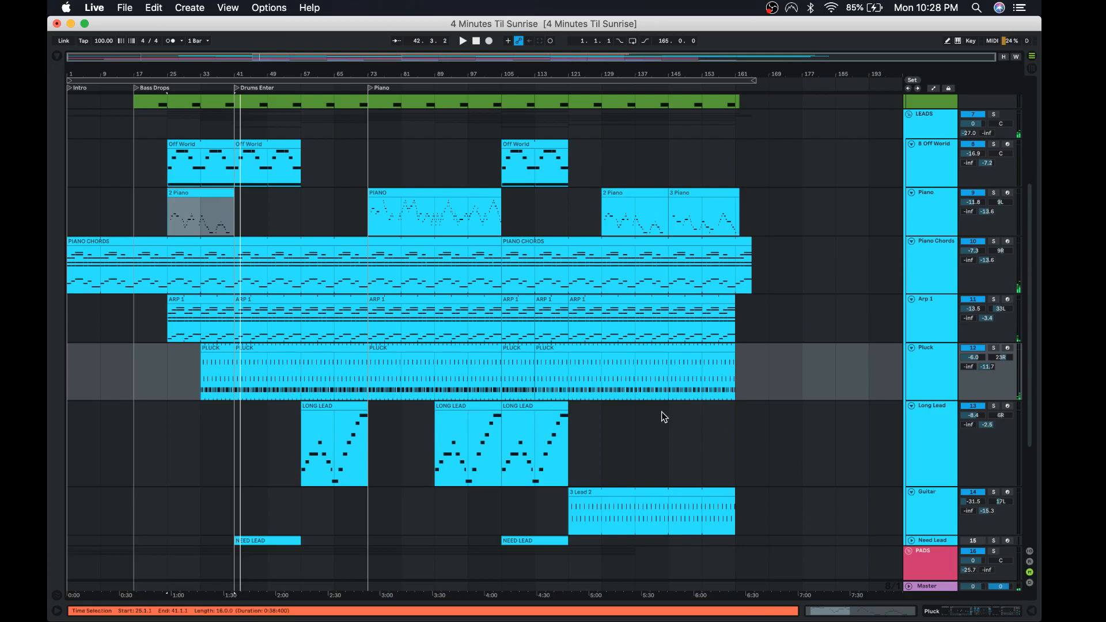
Solo the Arp 1 track and audition it from bar 25.
scroll(625, 407, up, 4)
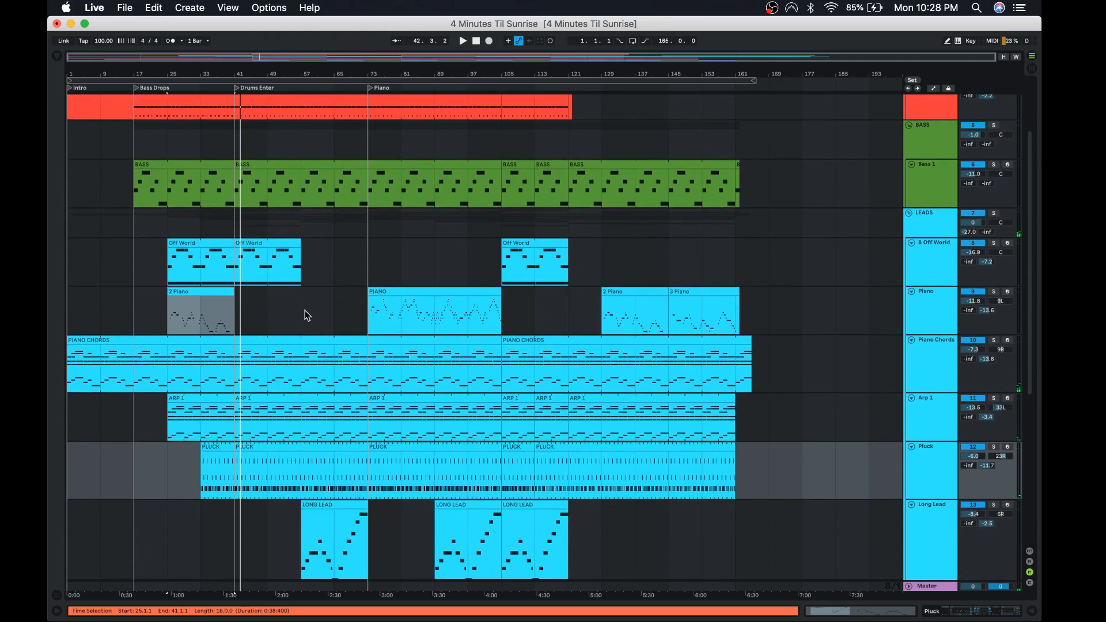
click(165, 425)
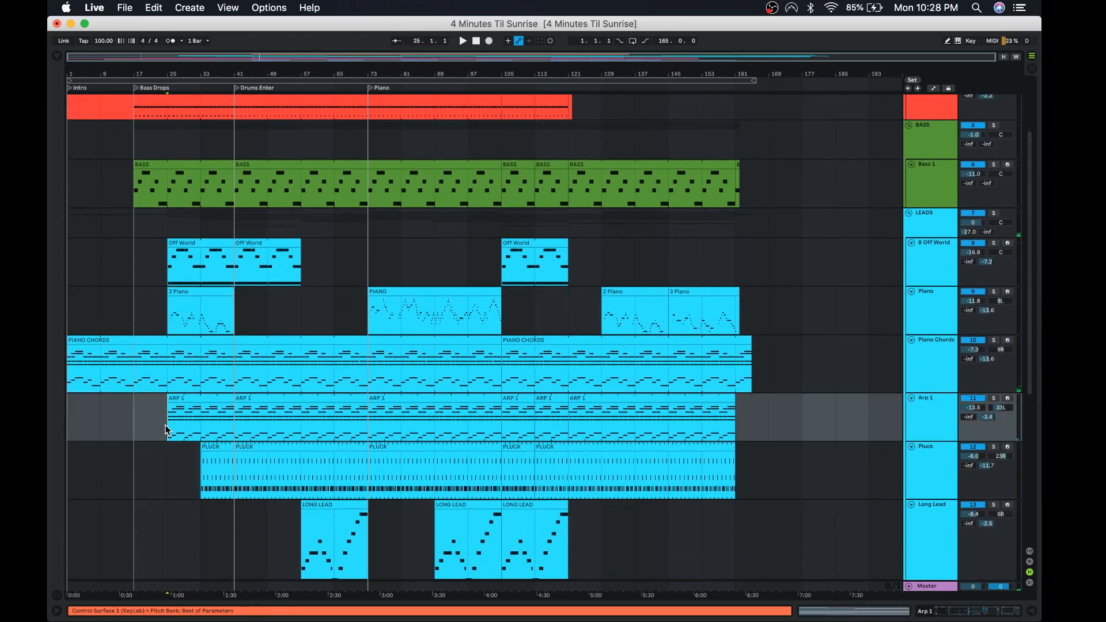
click(995, 398)
key(space)
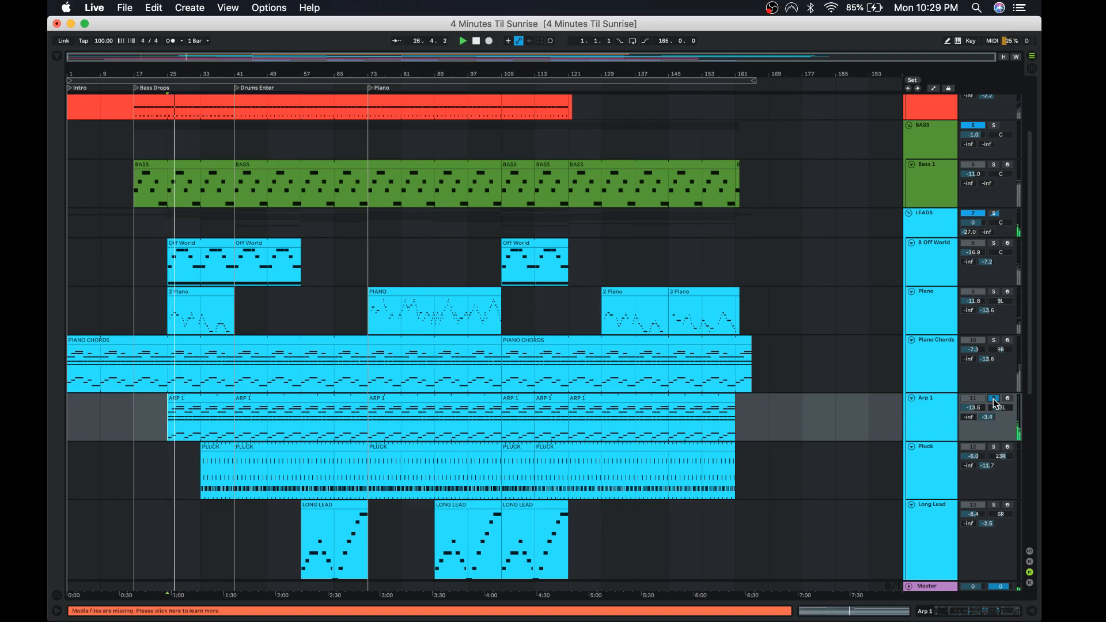
click(994, 399)
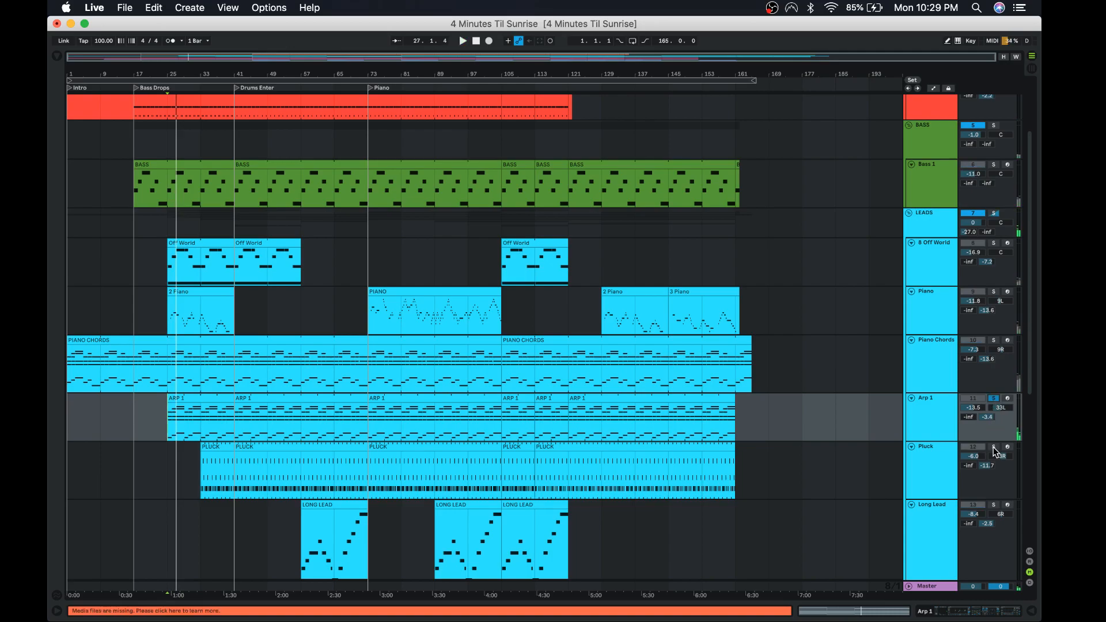
Solo the Pluck track and audition it from bar 33, where its first clip starts.
click(995, 447)
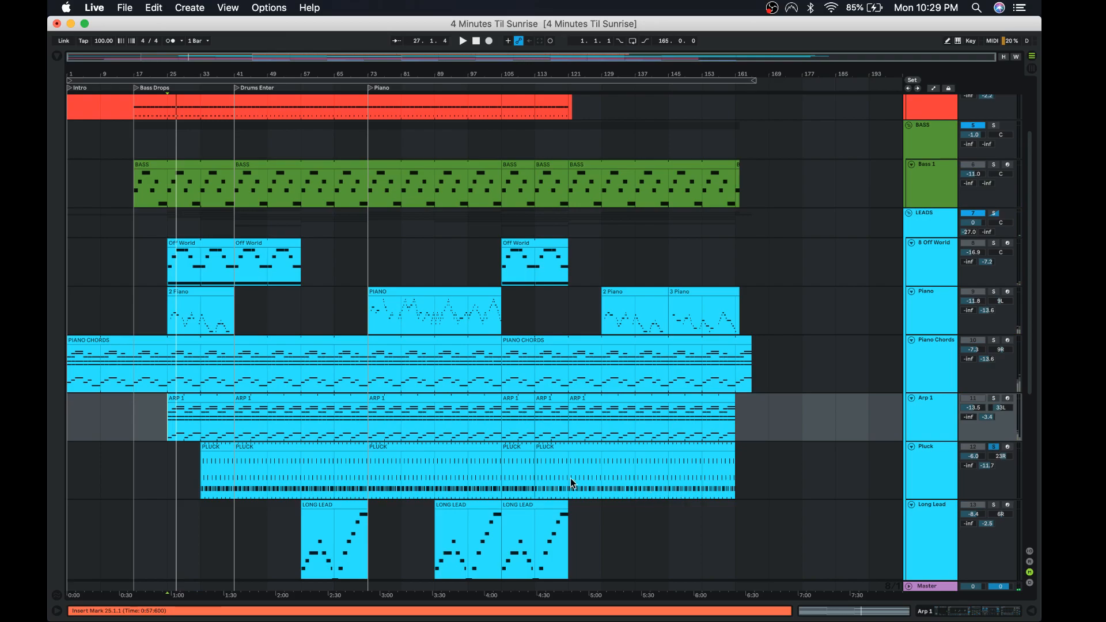
click(196, 479)
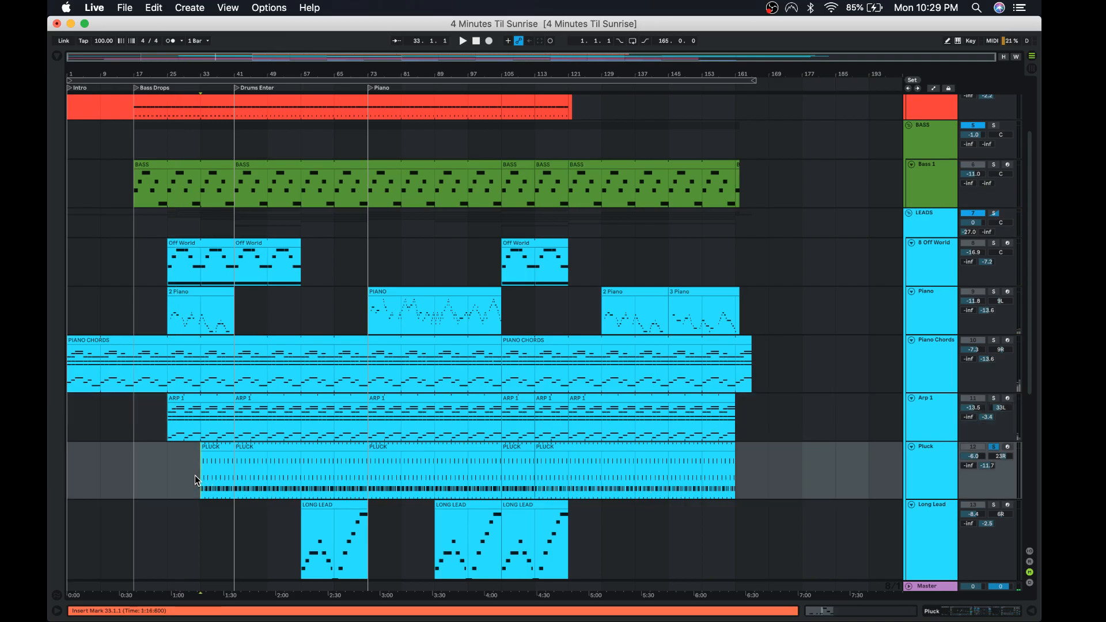
key(space)
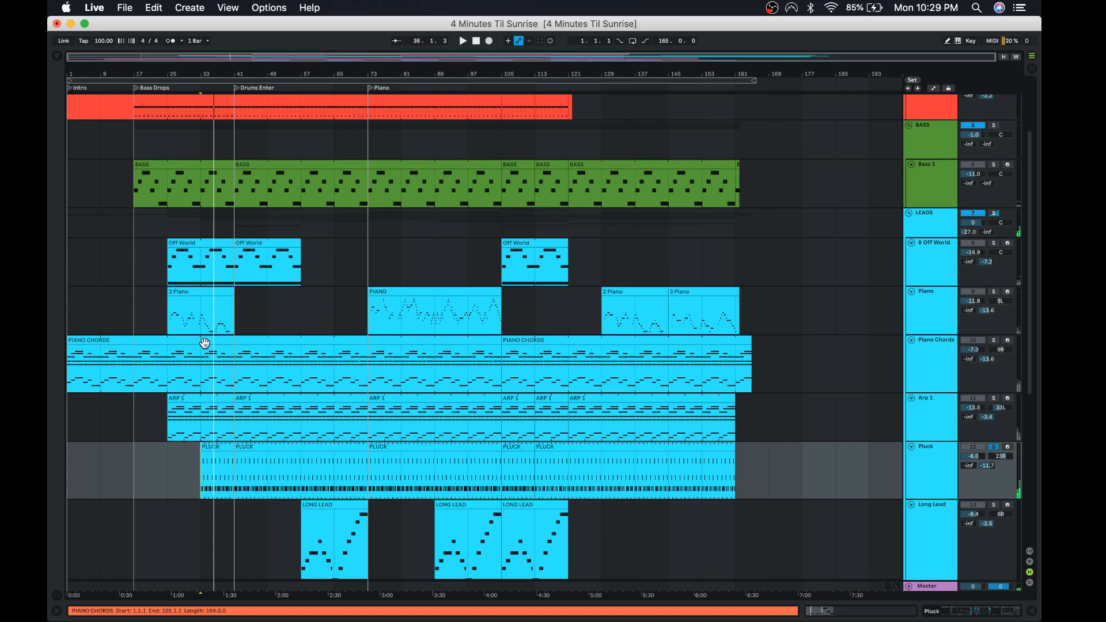
Open the first 2 Piano clip to view its notes, and return to the arrangement.
click(205, 295)
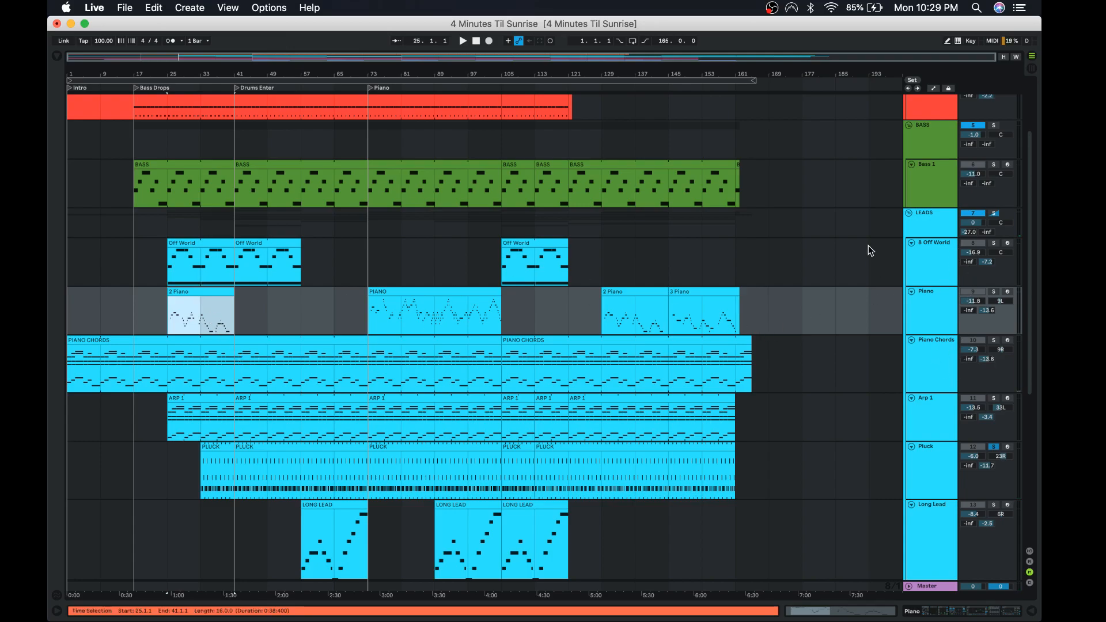
double_click(209, 294)
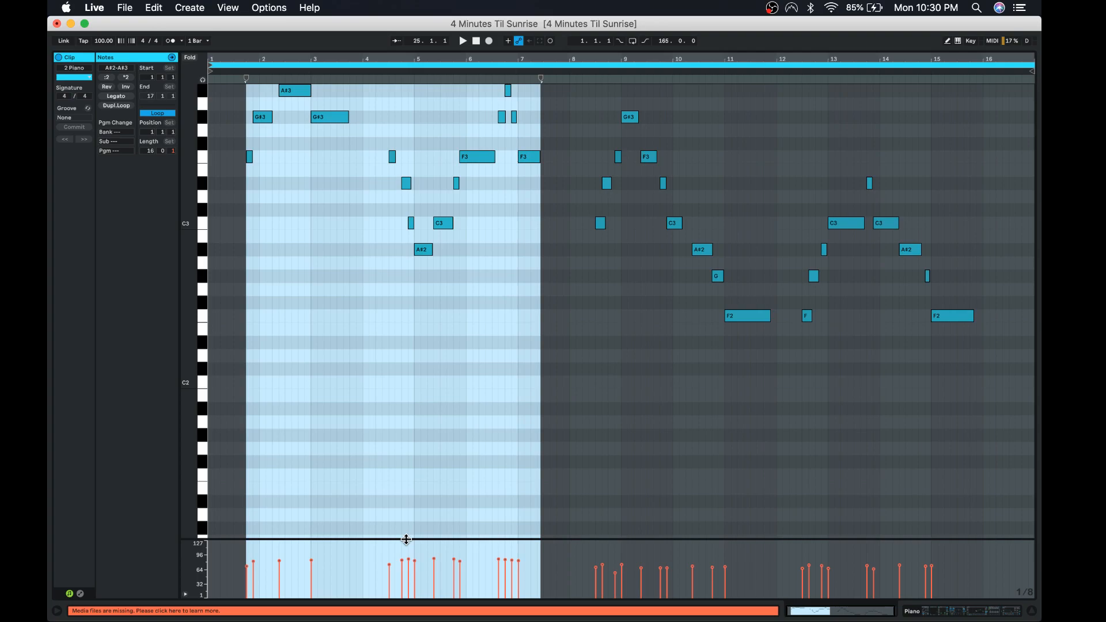
key(alt+super+l)
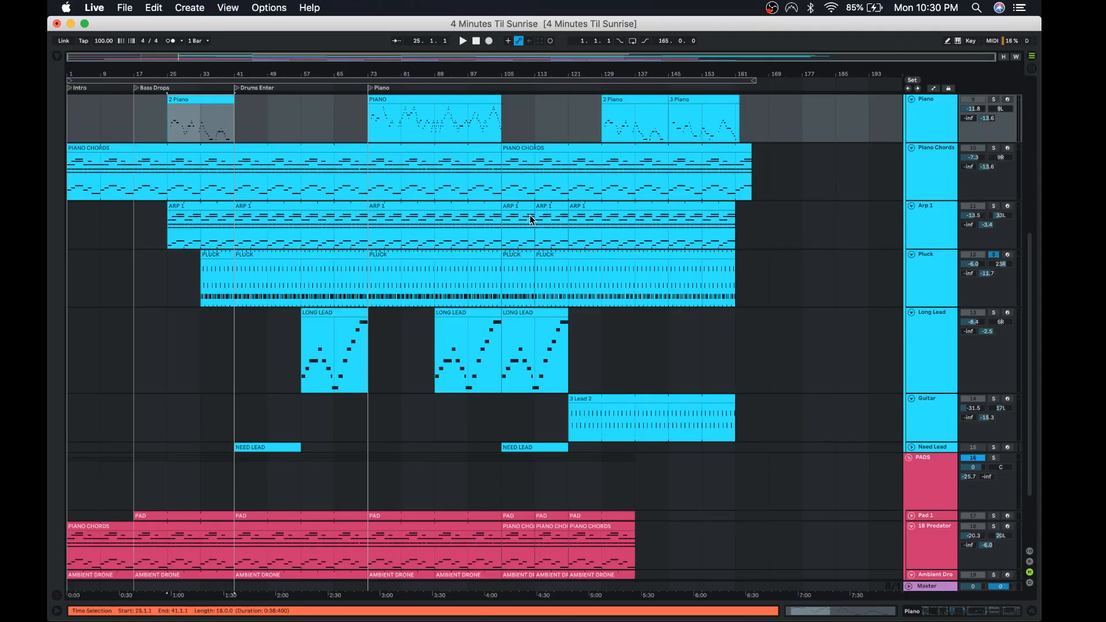
Solo the Piano track and audition its first 2 Piano clip from bar 25.
scroll(368, 133, up, 5)
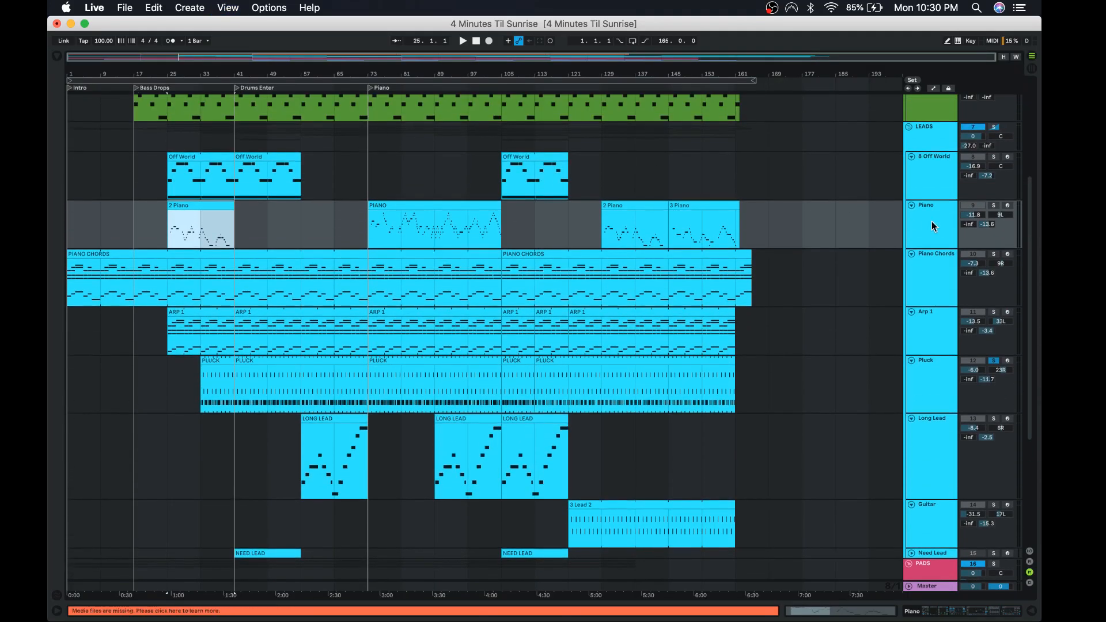
click(997, 205)
key(space)
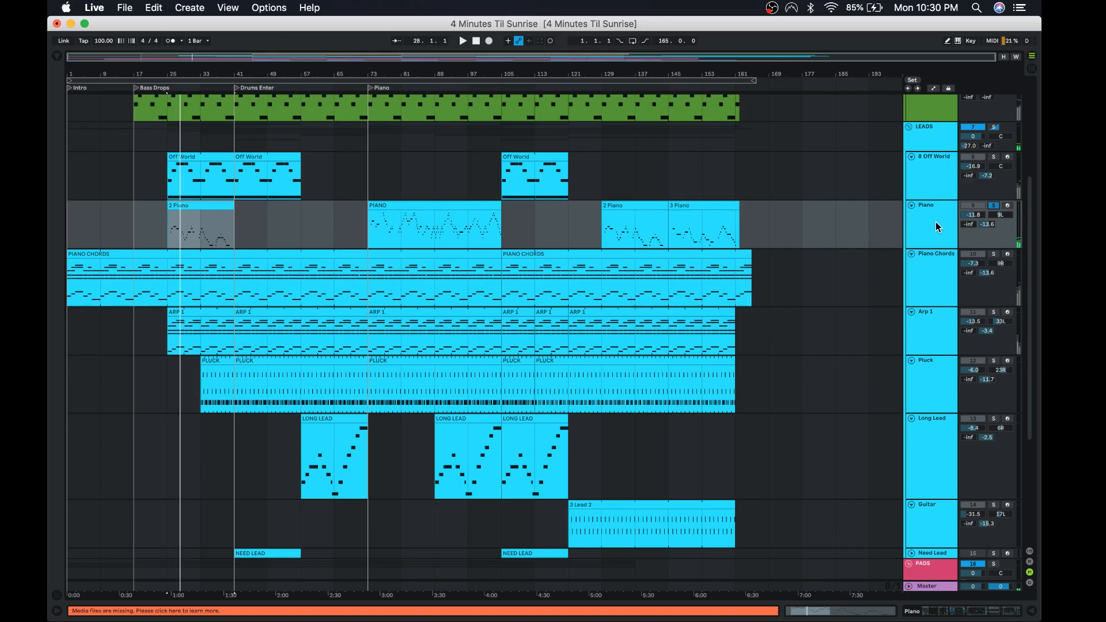
Solo the 8 Off World track and play it from bar 25.
click(1007, 161)
click(994, 156)
key(space)
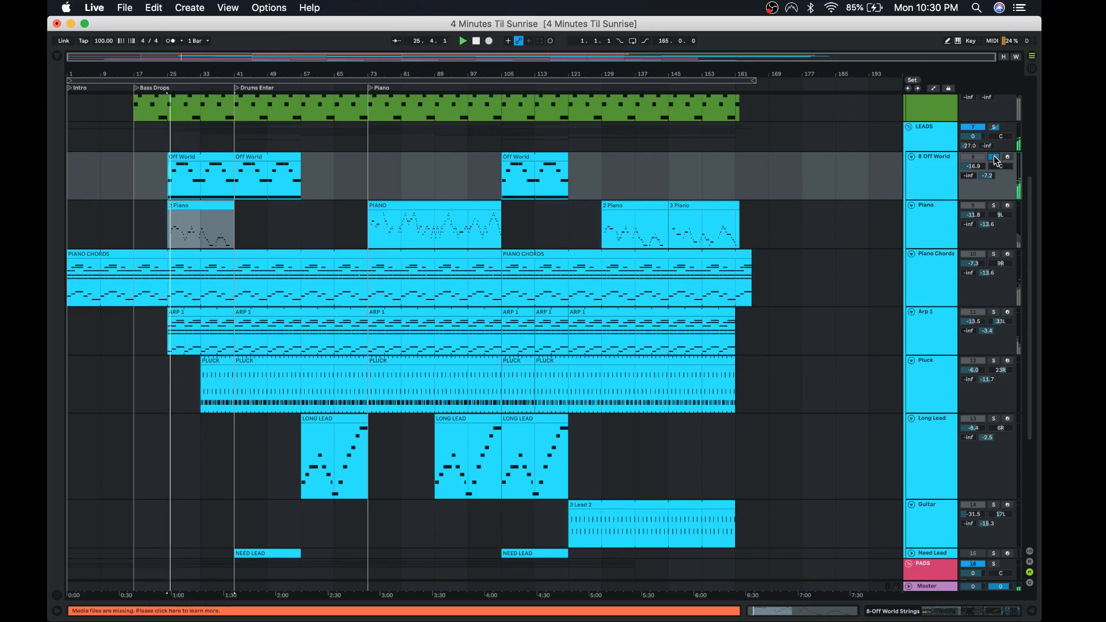
Show the 8 Off World track's device chain and examine it from the Off World Strings rack through the Delay.
double_click(929, 157)
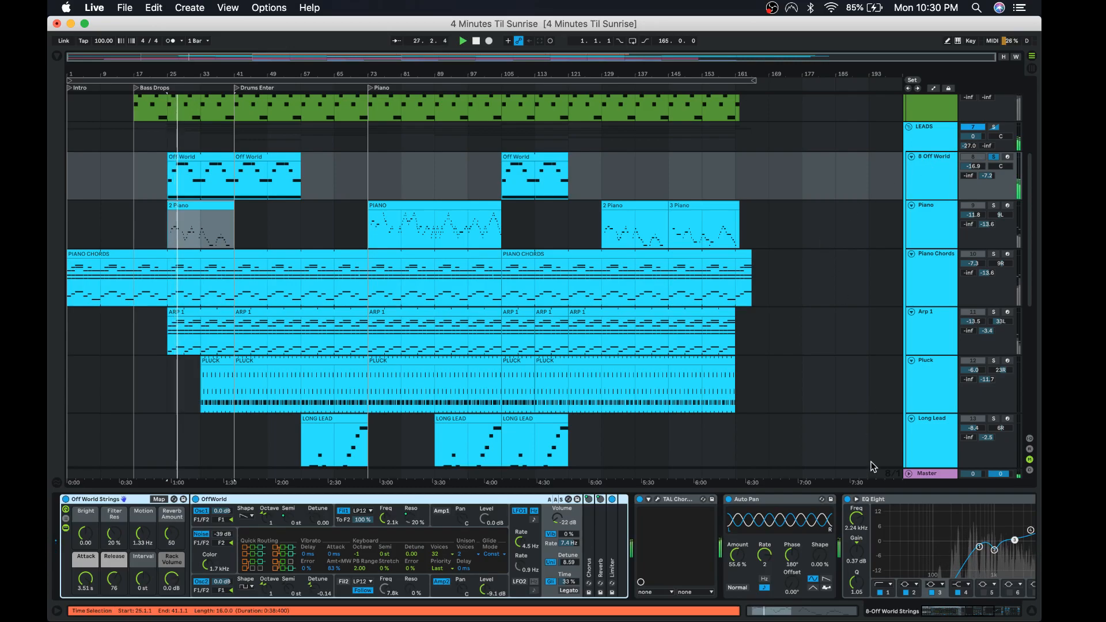
scroll(895, 528, right, 10)
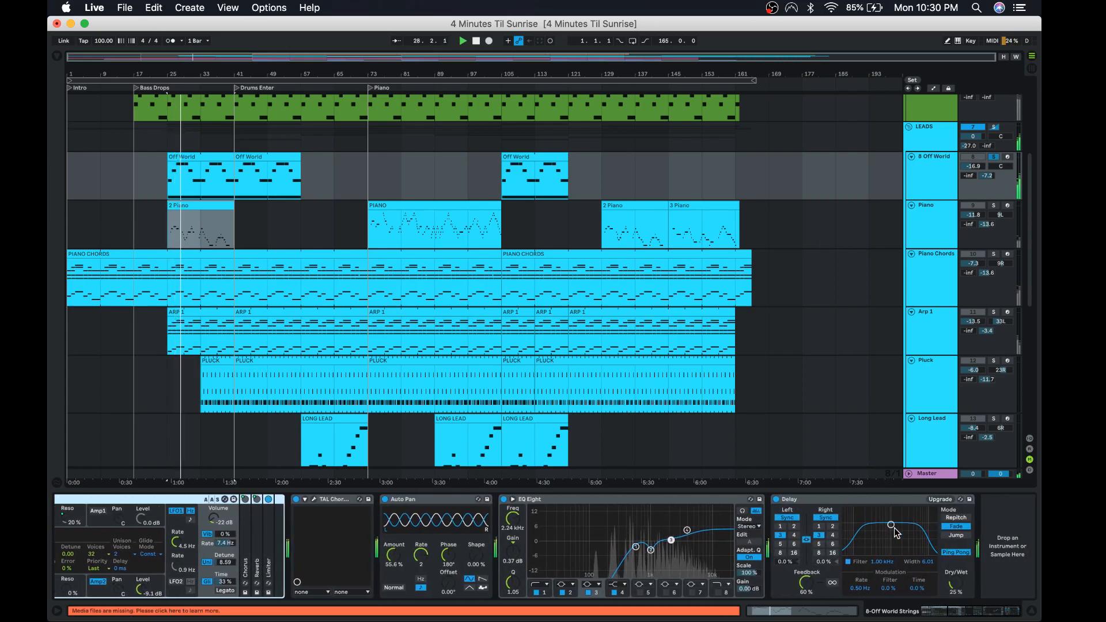
scroll(894, 528, left, 10)
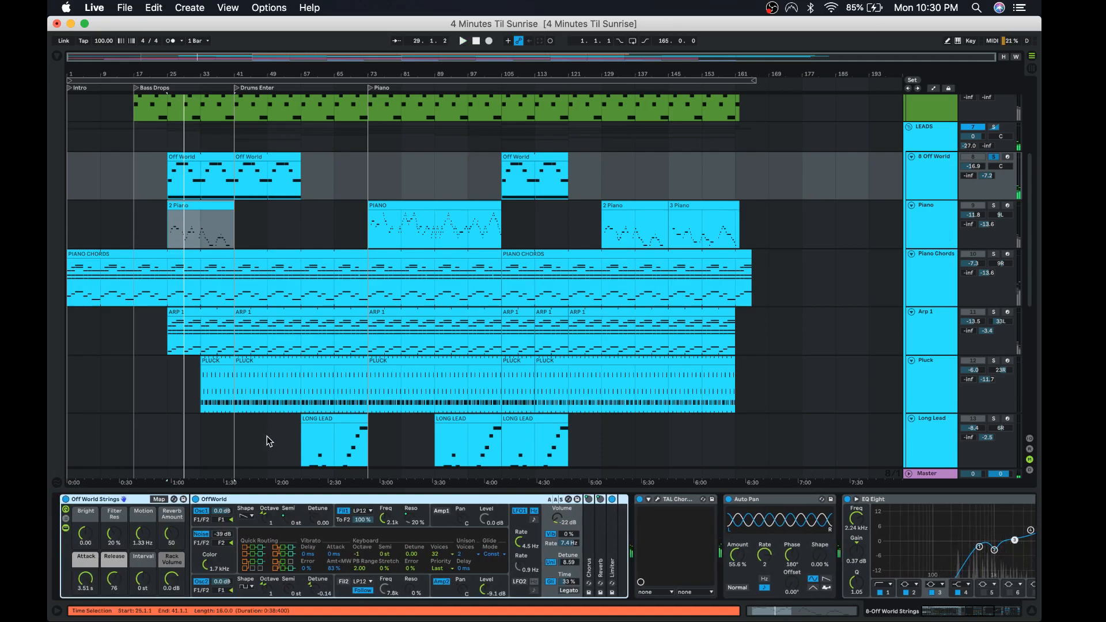
Open the TAL-Chorus-LX plugin window on the 8 Off World track, close it and hide the device view.
click(660, 499)
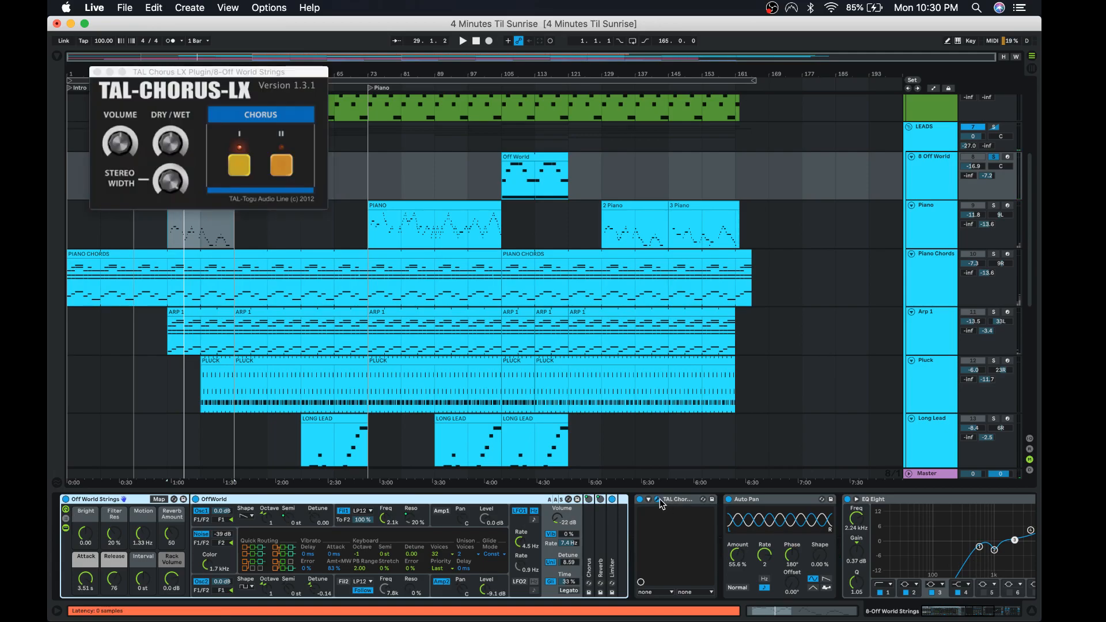
click(659, 499)
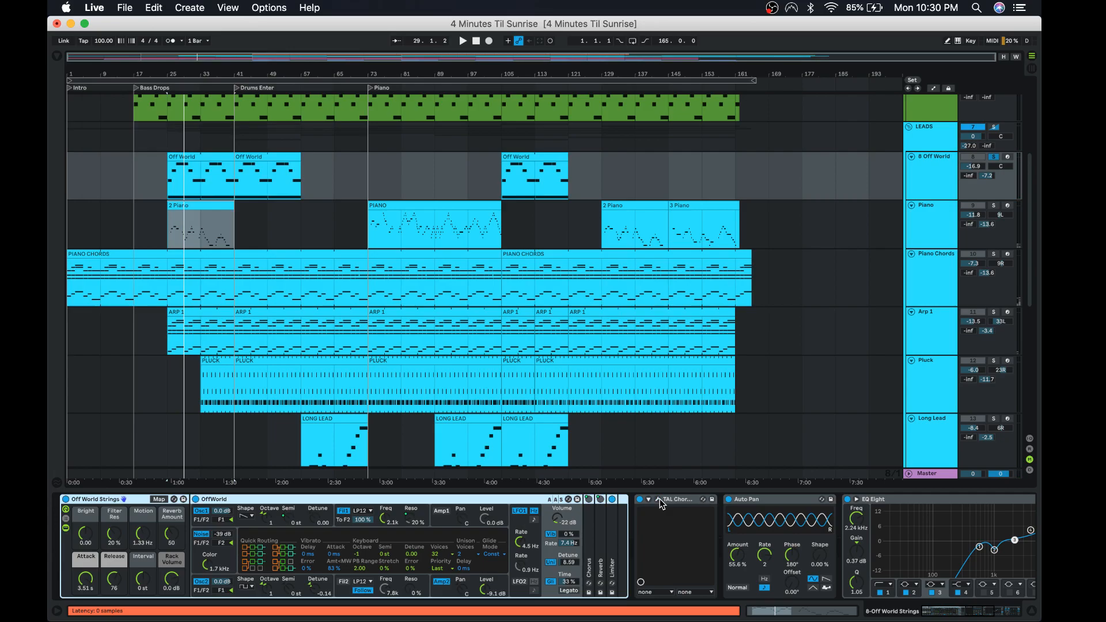
click(1031, 611)
Enlarge the Drums track and open its first DRUMS clip at bar 41 to view its notes.
scroll(267, 391, up, 5)
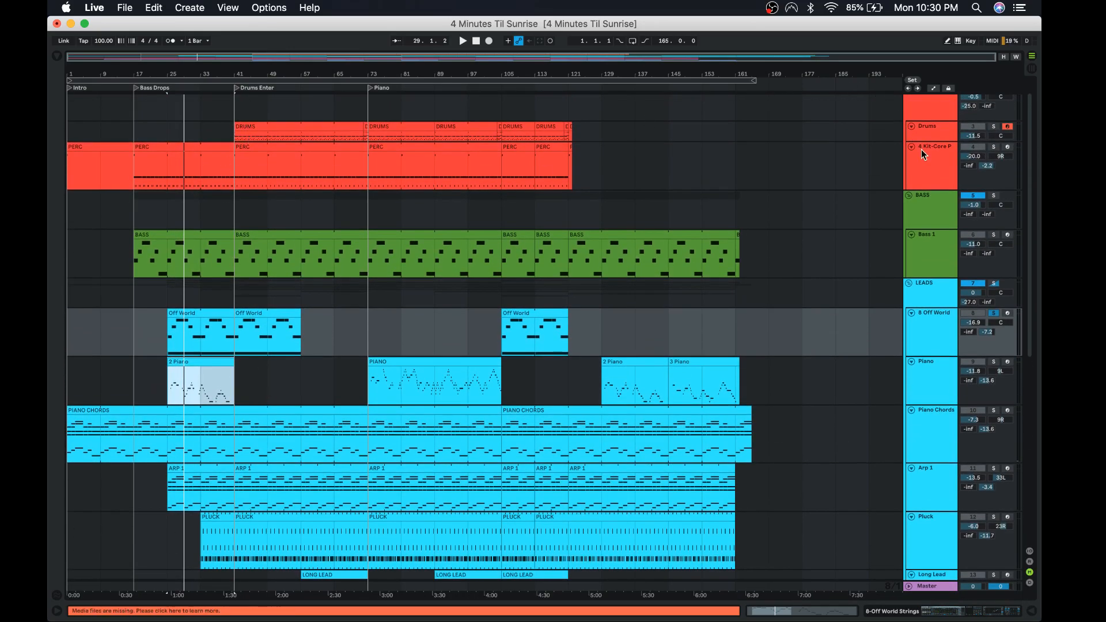
drag(927, 138, 927, 157)
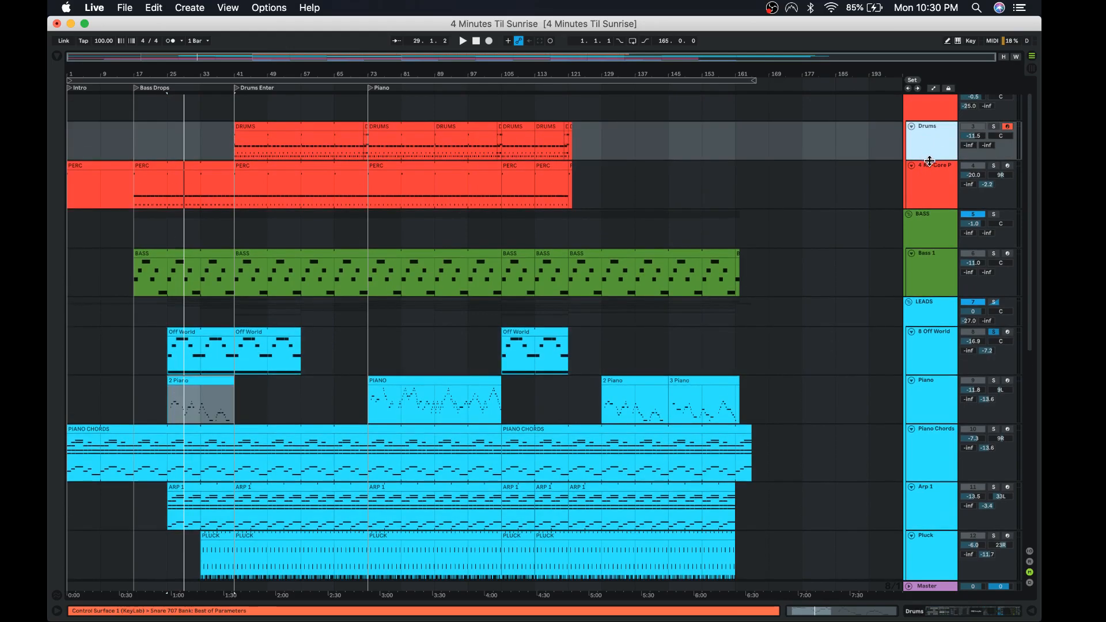
click(276, 136)
double_click(277, 135)
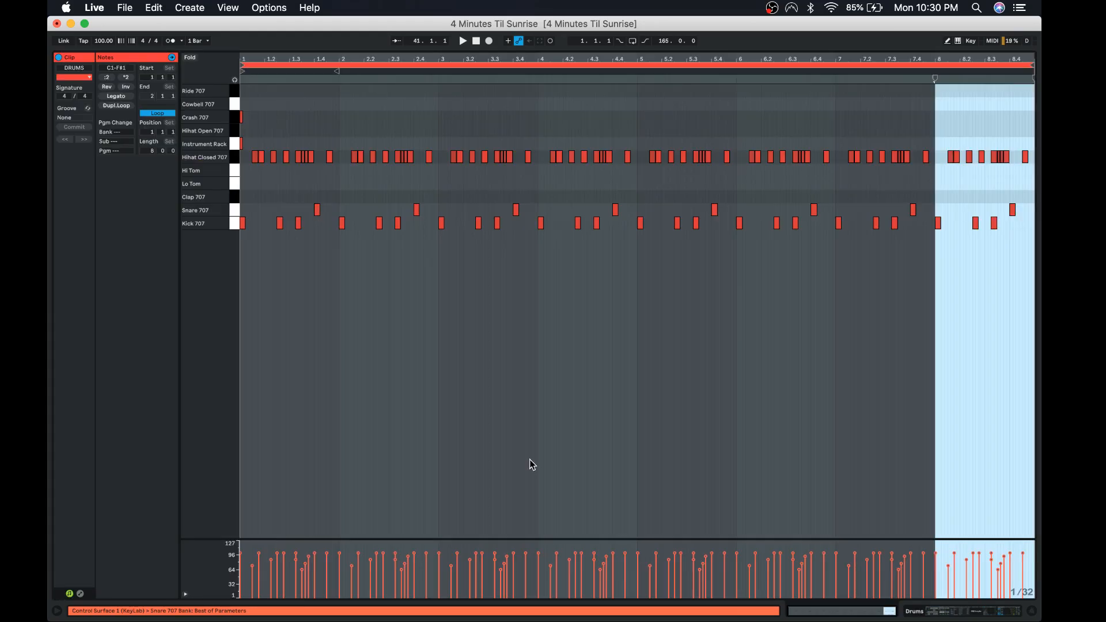
Enlarge the DRUMS clip's velocity lane, then select and deactivate all Snare 707 and Kick 707 notes.
drag(490, 538, 471, 315)
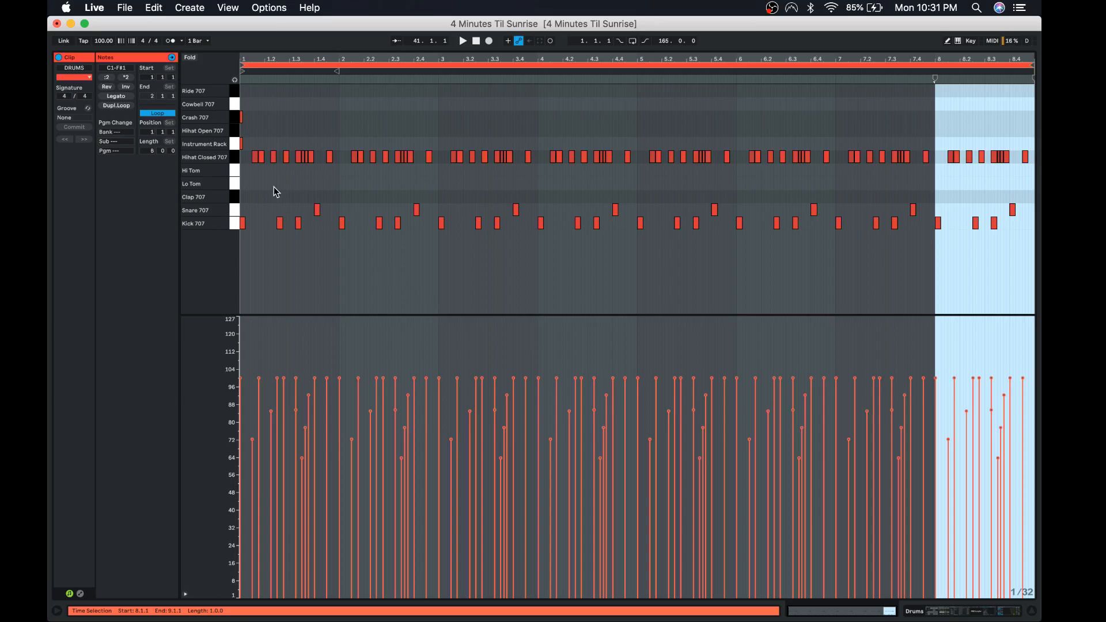
click(236, 159)
drag(233, 182, 232, 229)
key(0)
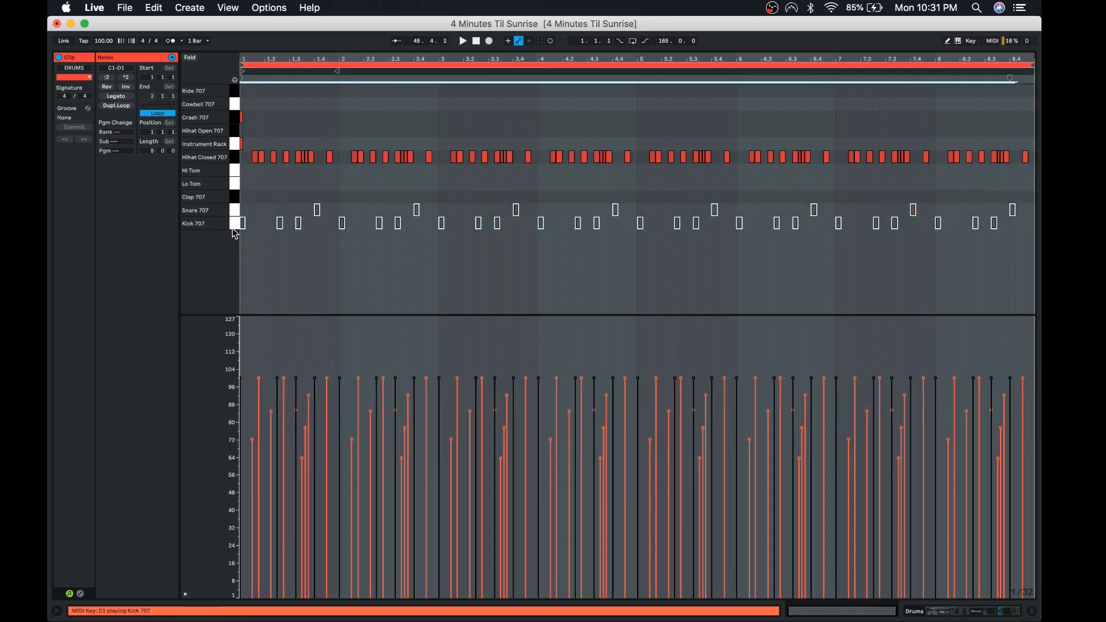
Solo the Drums track and play its first DRUMS clip from bar 41 with the clip's notes open.
key(alt+super+l)
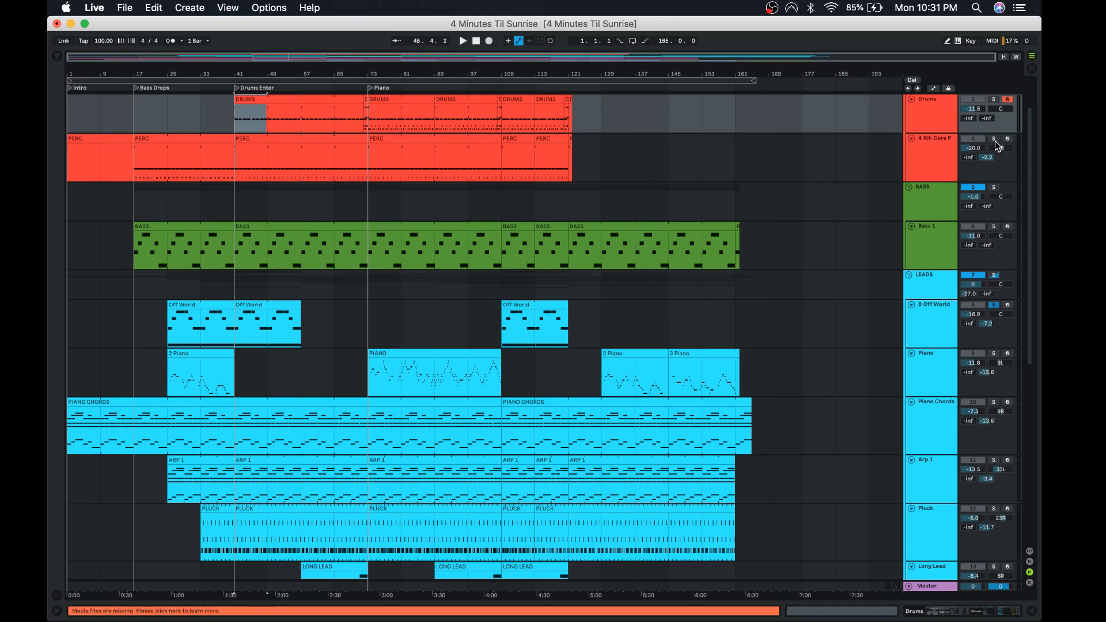
click(994, 99)
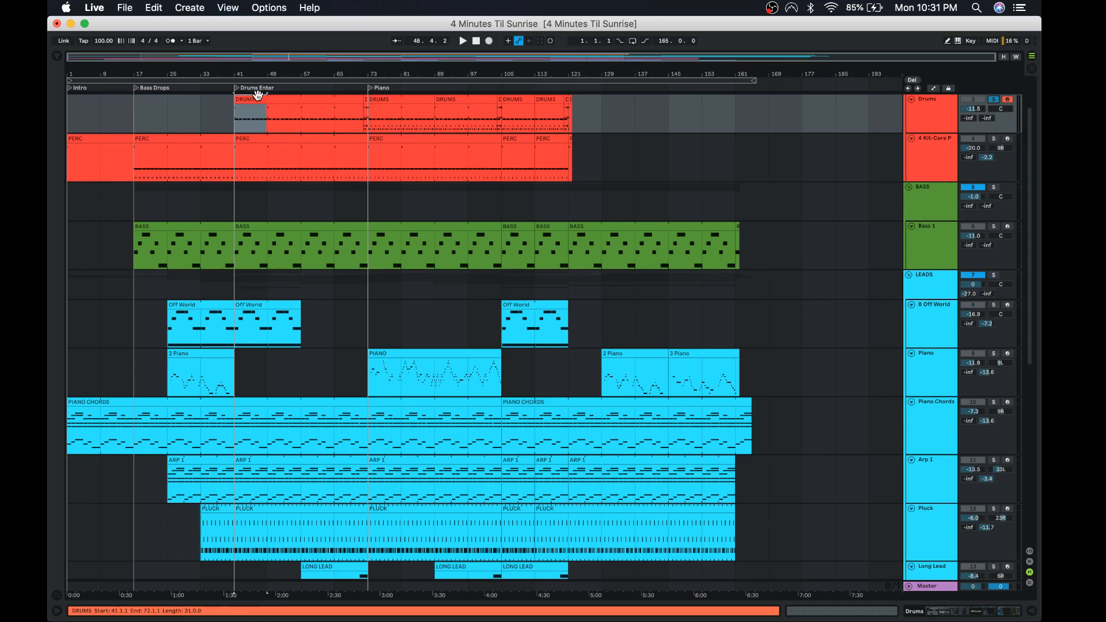
double_click(258, 94)
key(space)
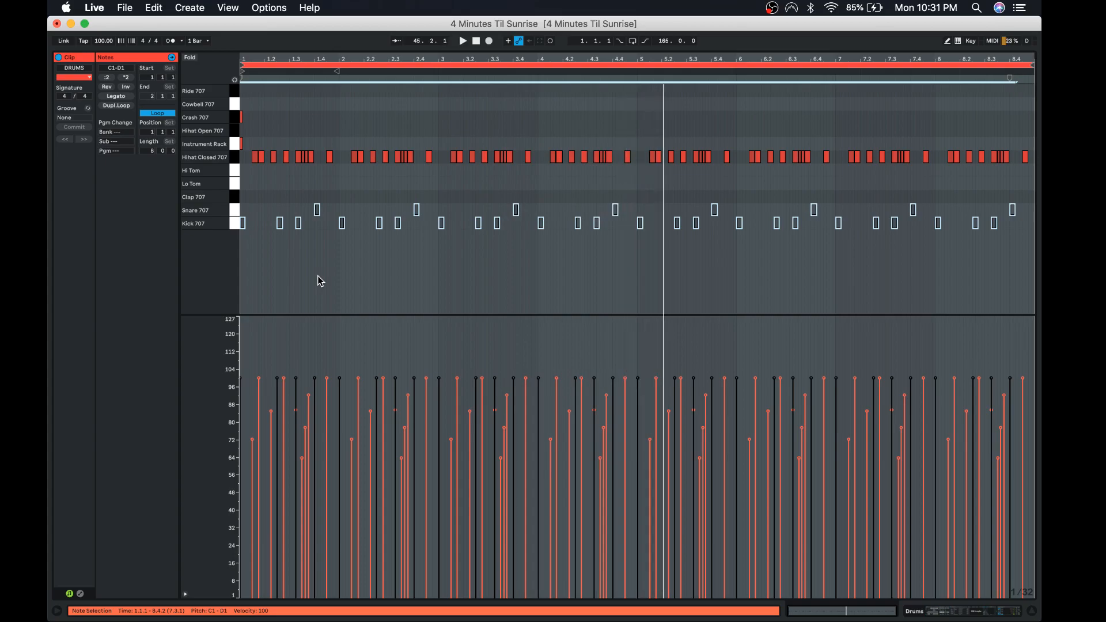
Show the Drums track's device chain and unfold the EQ Eight behind the Glue Compressor in the Hihat Closed 707 chain.
key(super+alt+l)
double_click(929, 117)
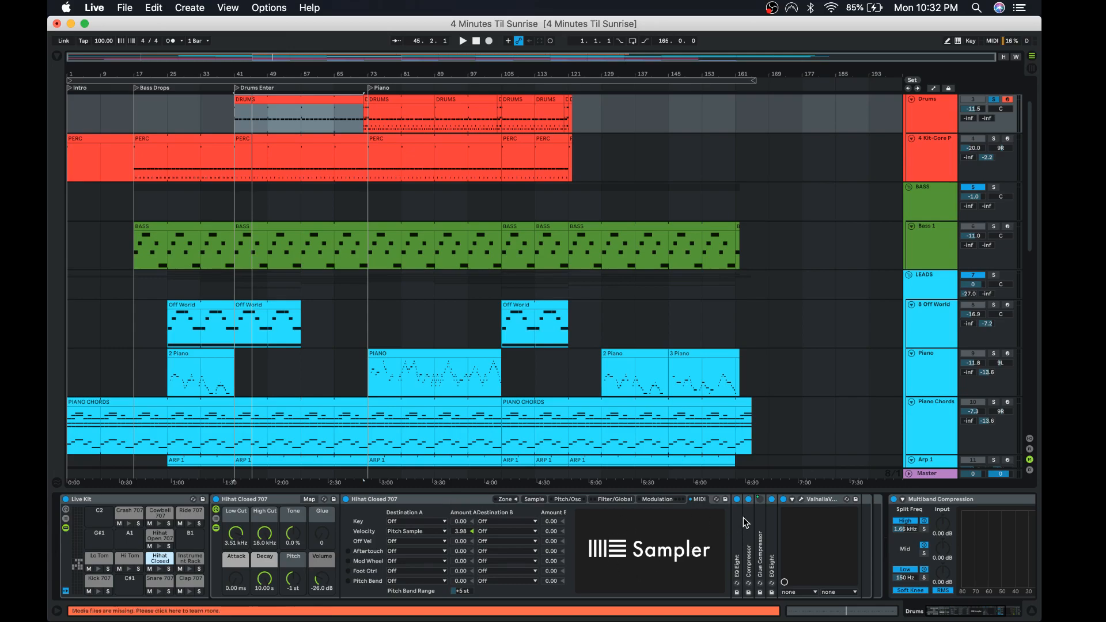
double_click(772, 523)
scroll(941, 561, right, 5)
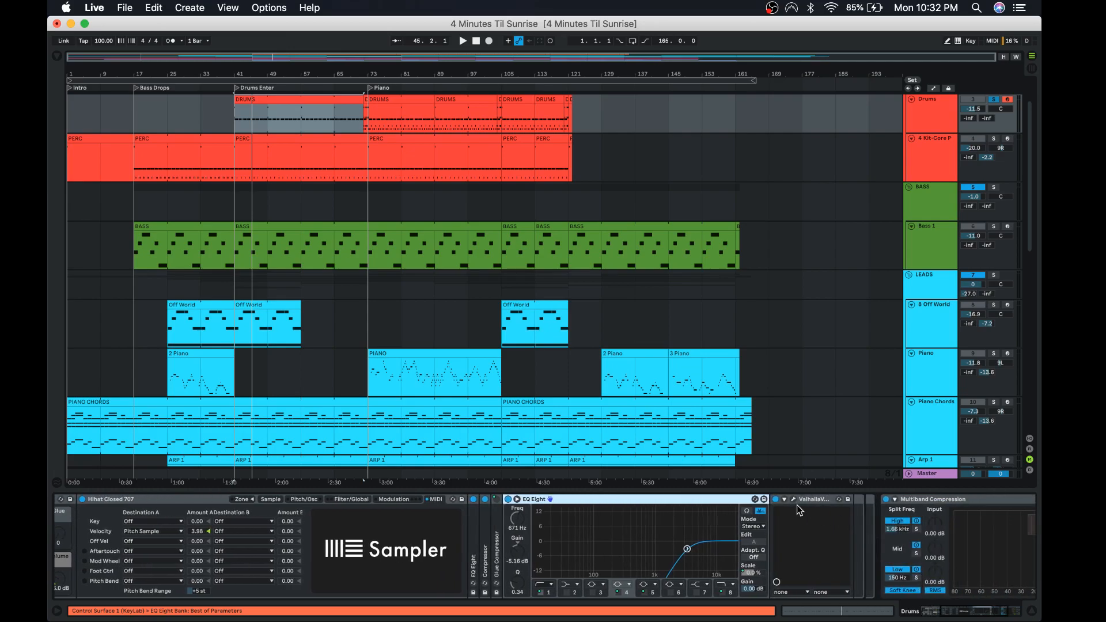
scroll(797, 504, left, 5)
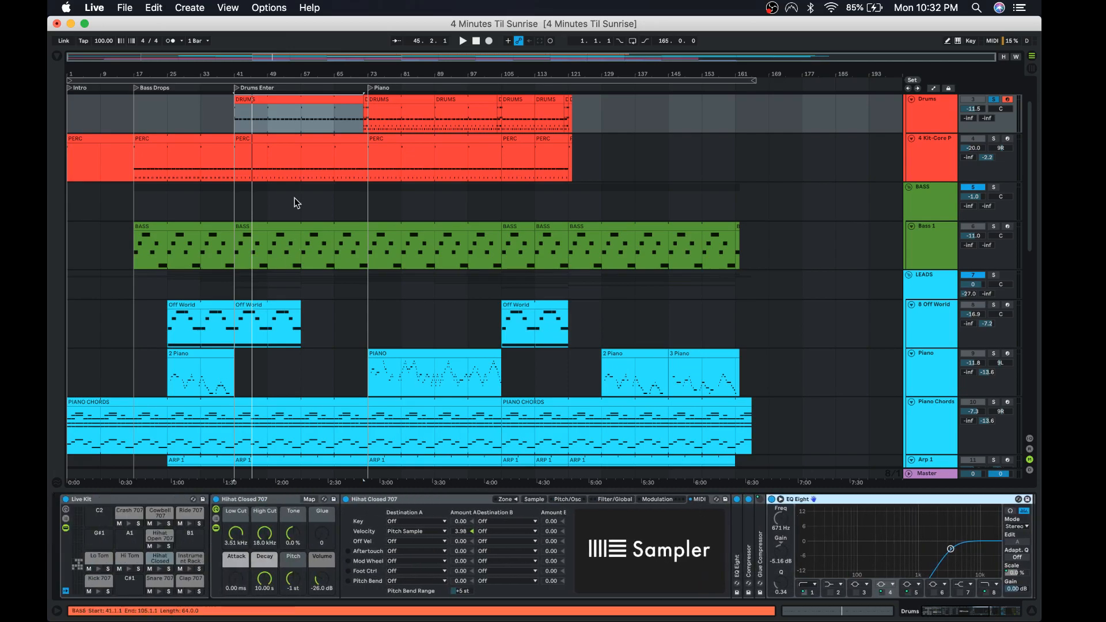
Reactivate the Snare 707 and Kick 707 notes in the first DRUMS clip, then return to the arrangement.
double_click(302, 105)
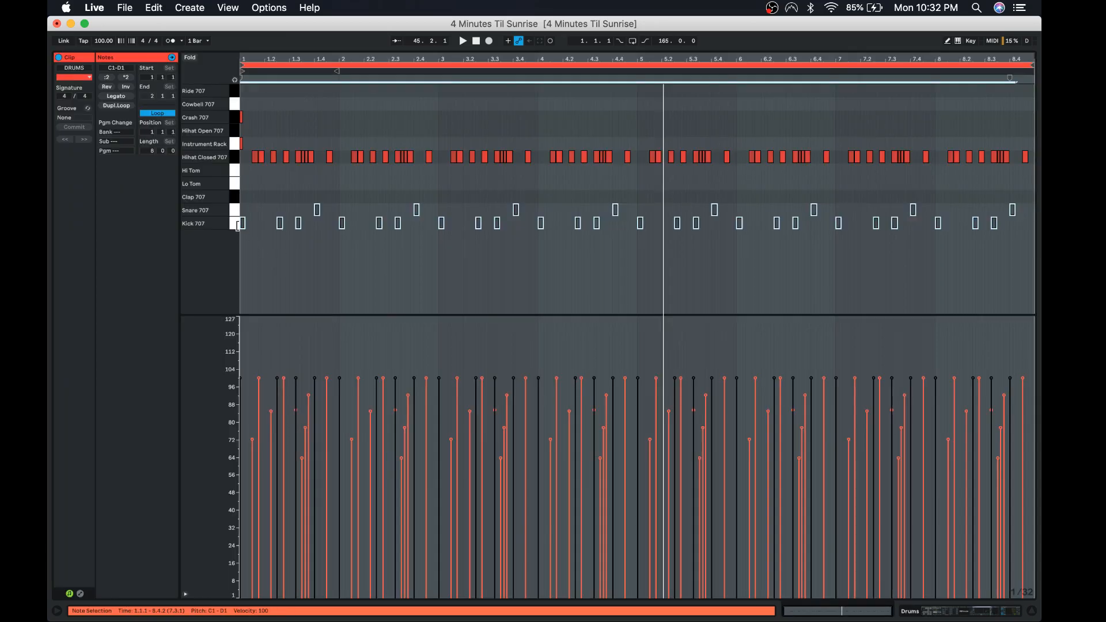
click(235, 225)
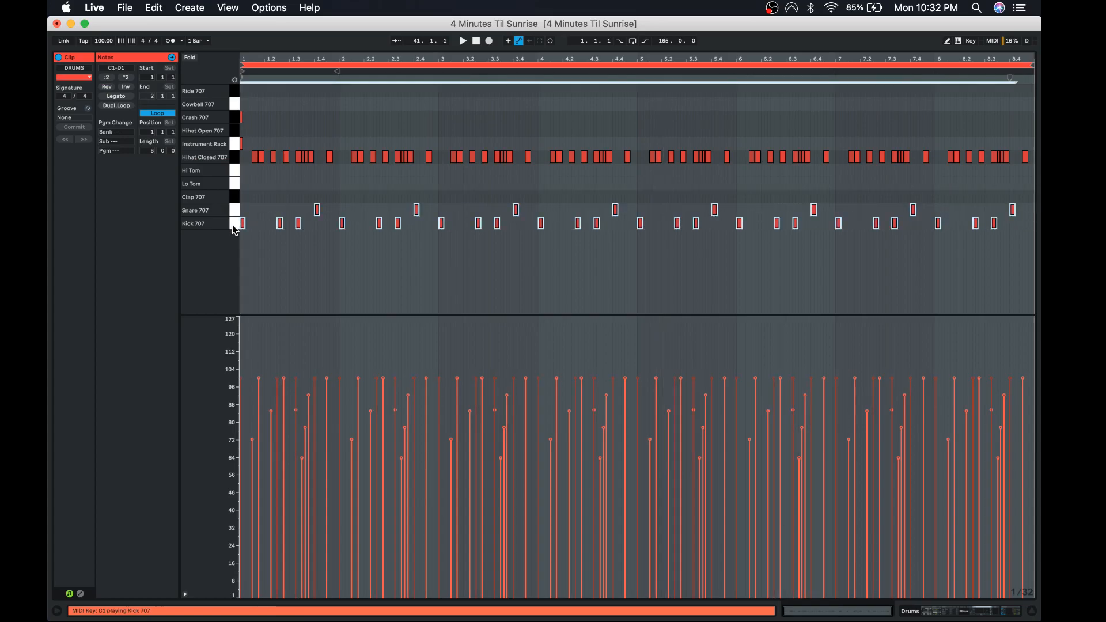
key(alt+super+l)
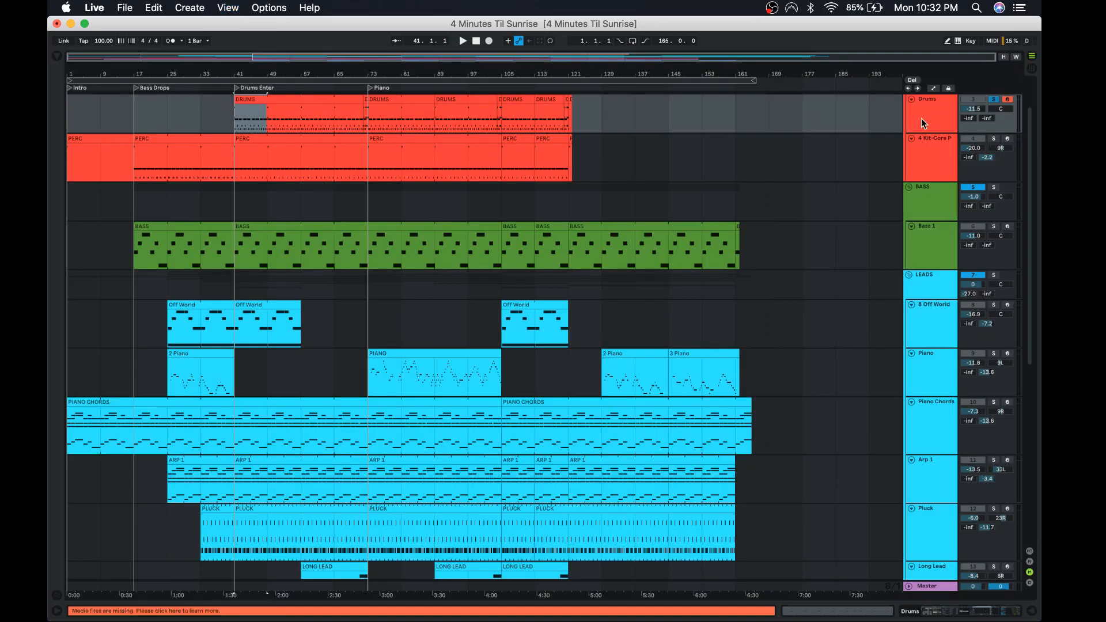
Open the first DRUMS clip's notes and play the full drum pattern from bar 41, then return to the arrangement.
scroll(713, 210, up, 2)
double_click(304, 151)
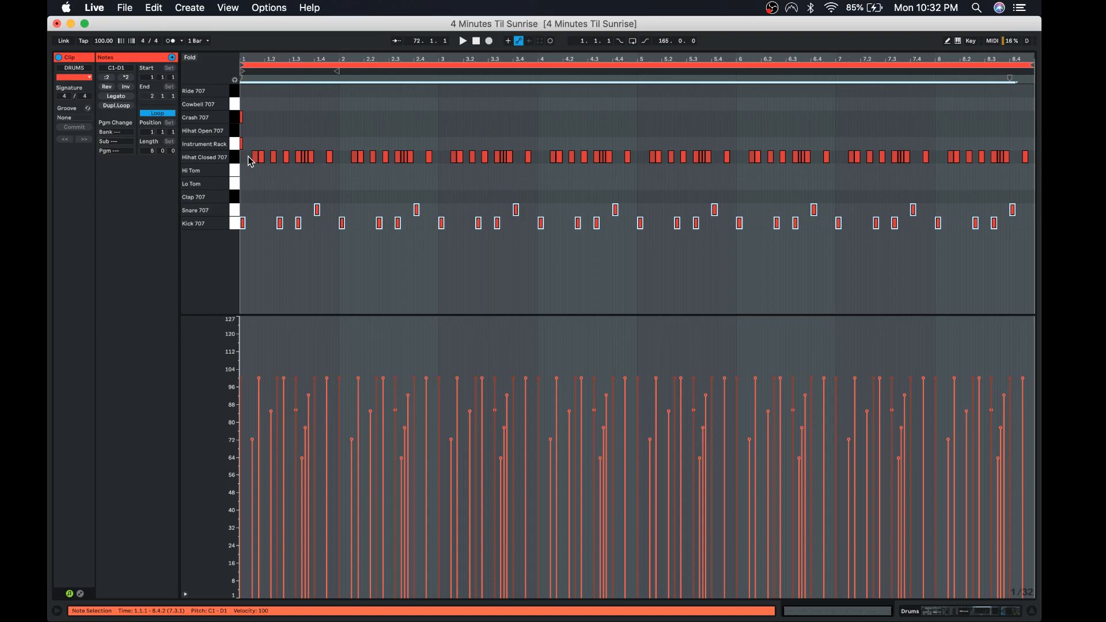
key(space)
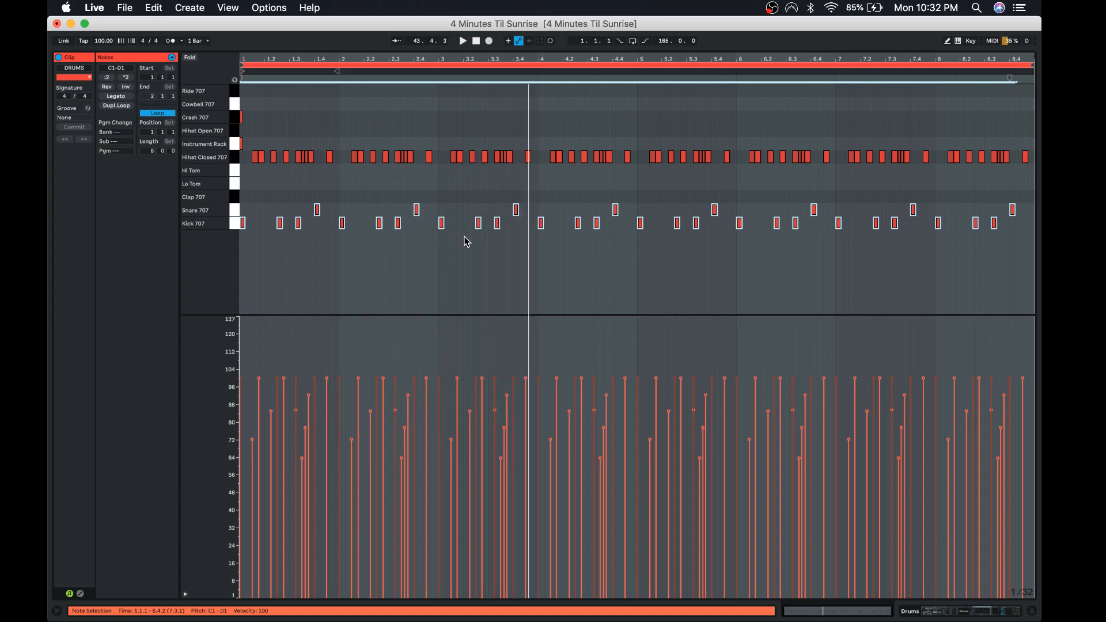
key(Tab)
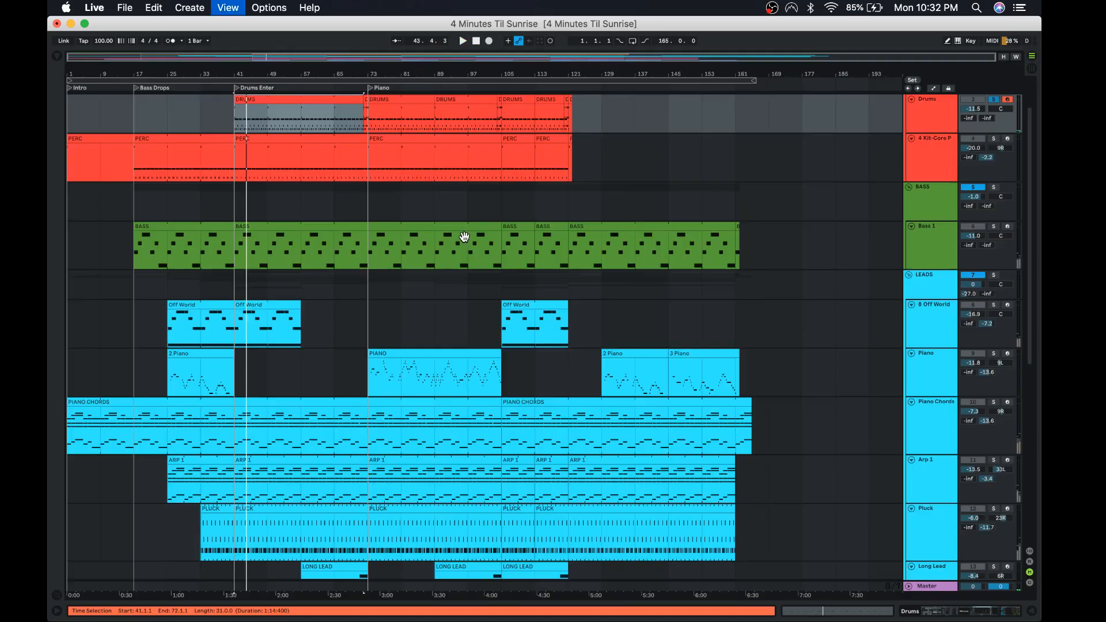
Show the Drums track's devices and select the Kick 707 pad in the Live Kit rack.
click(923, 114)
double_click(922, 115)
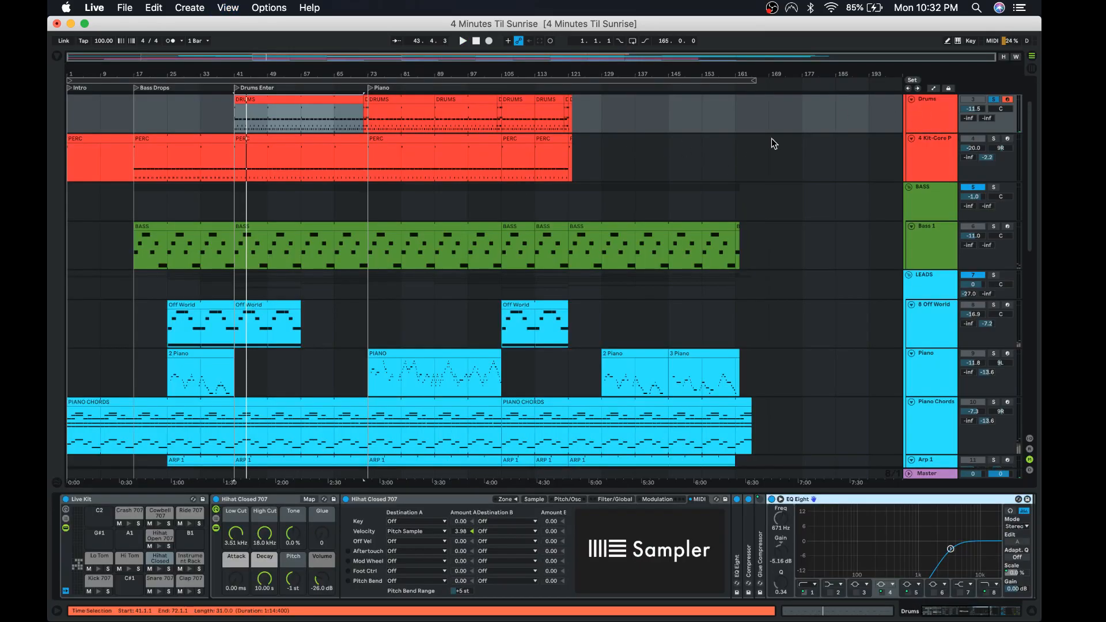
click(96, 585)
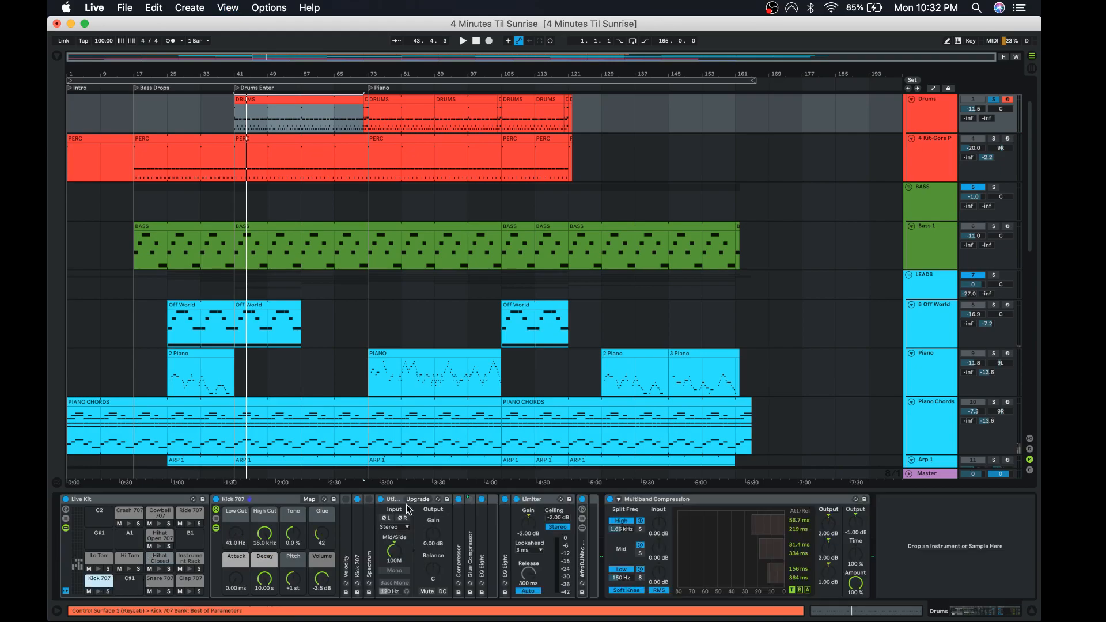
Examine the Kick 707 chain's Velocity, Simpler and AfroDJMac Gated Reverb devices, and play the drums to hear the kick.
double_click(345, 528)
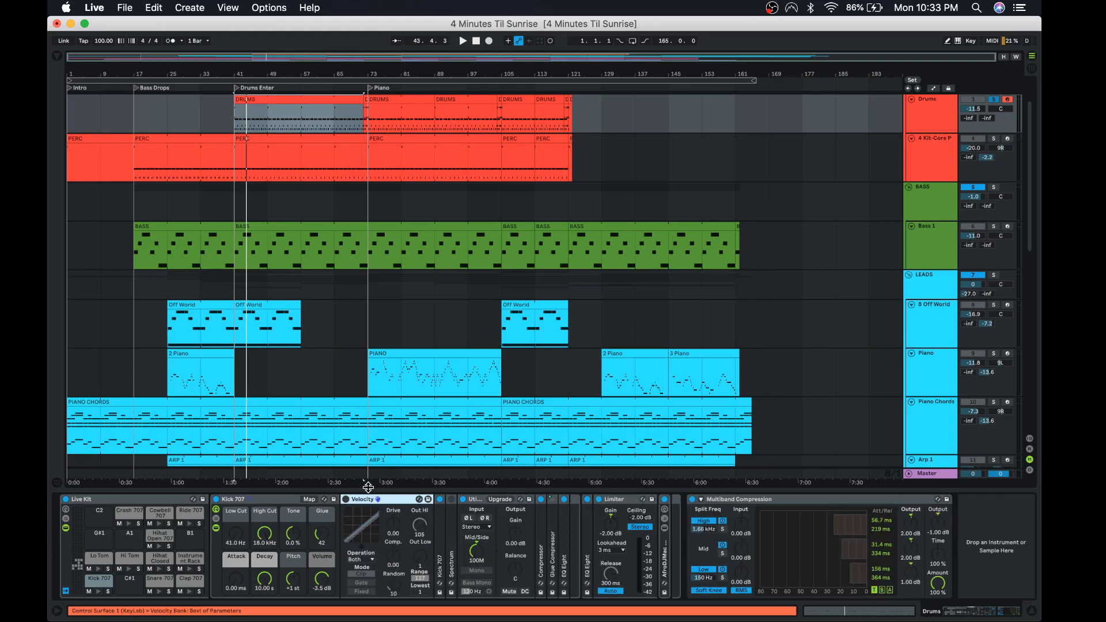
double_click(364, 500)
double_click(359, 527)
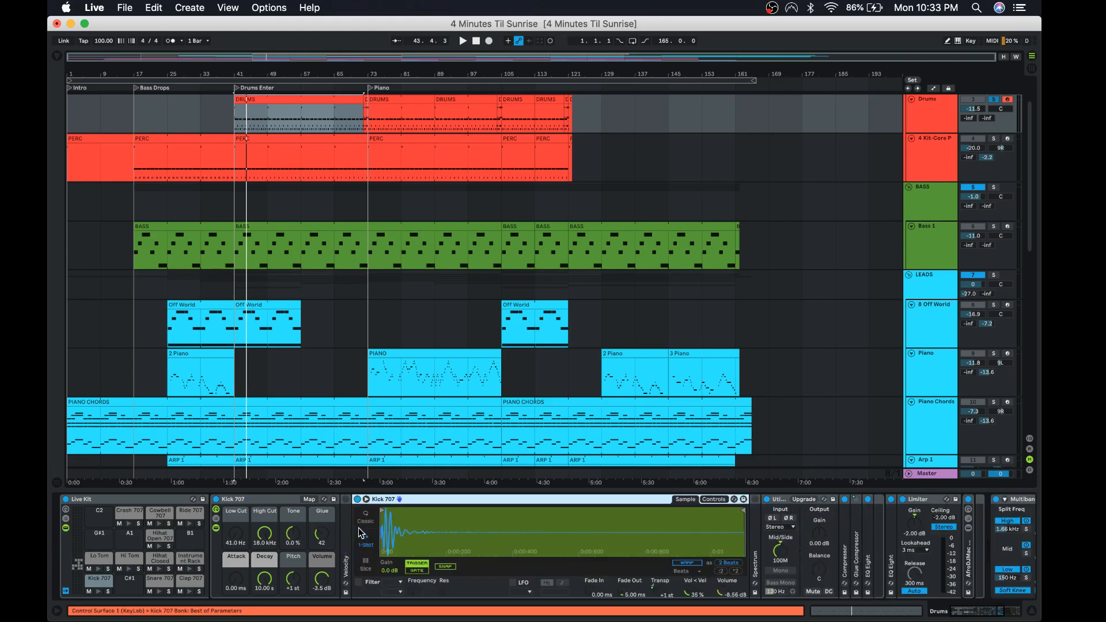
double_click(390, 500)
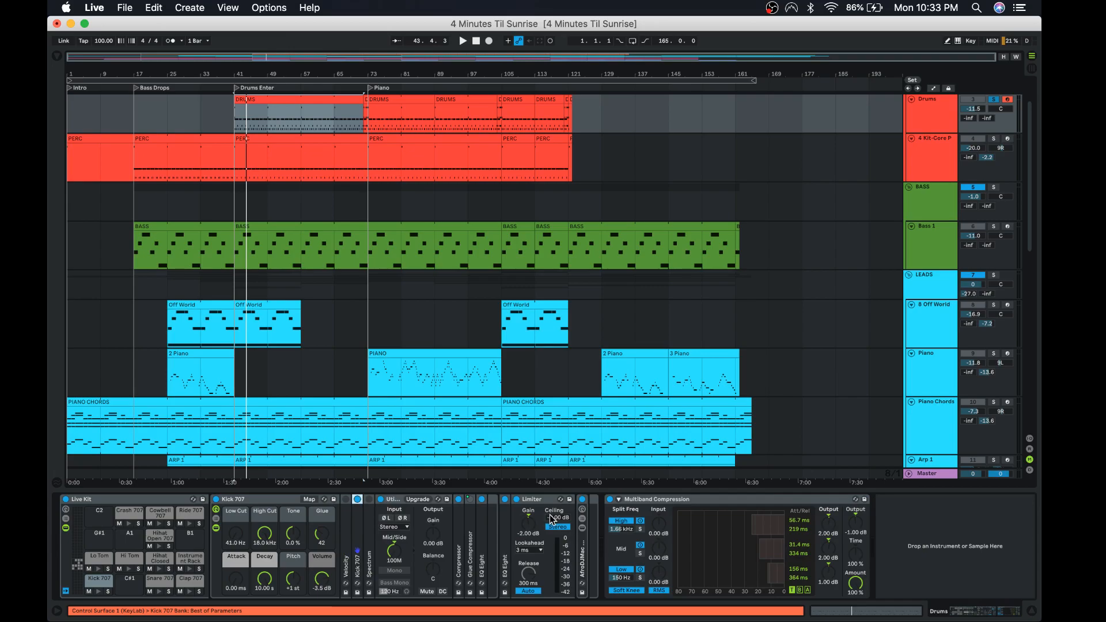
double_click(582, 550)
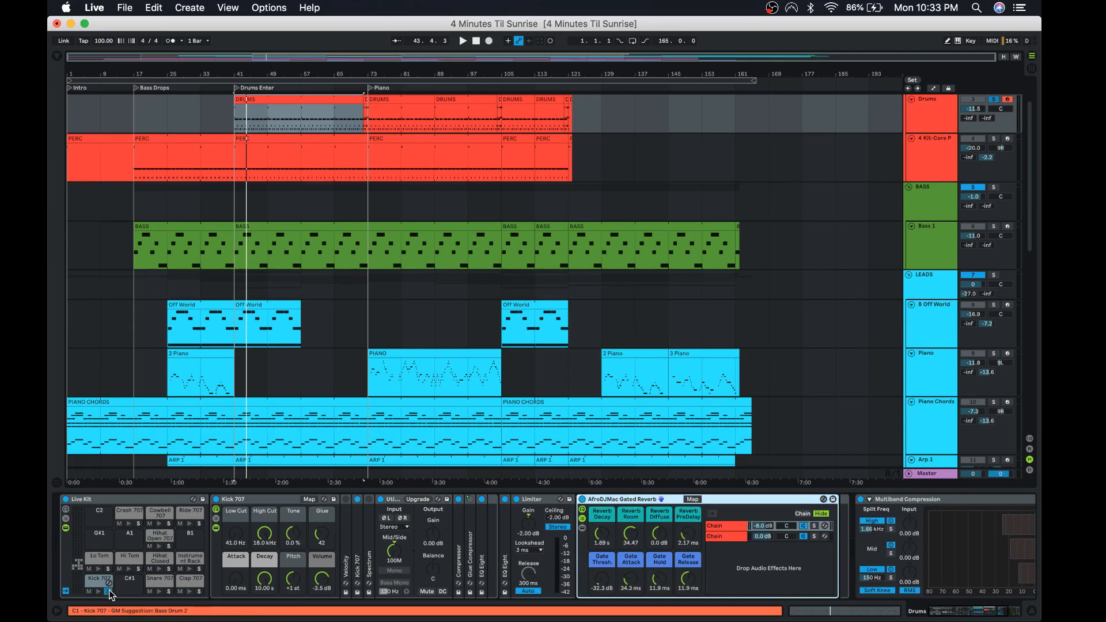
key(space)
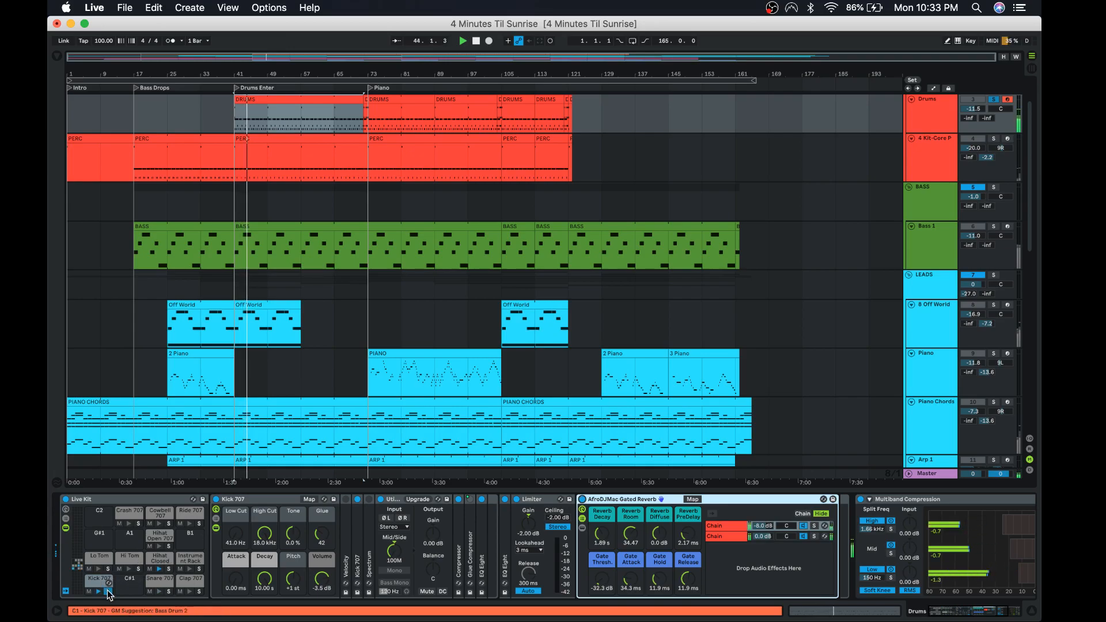
Select the Snare 707 pad and examine its device chain, unfolding the AfroDJMac Gated Reverb rack at its end.
click(159, 580)
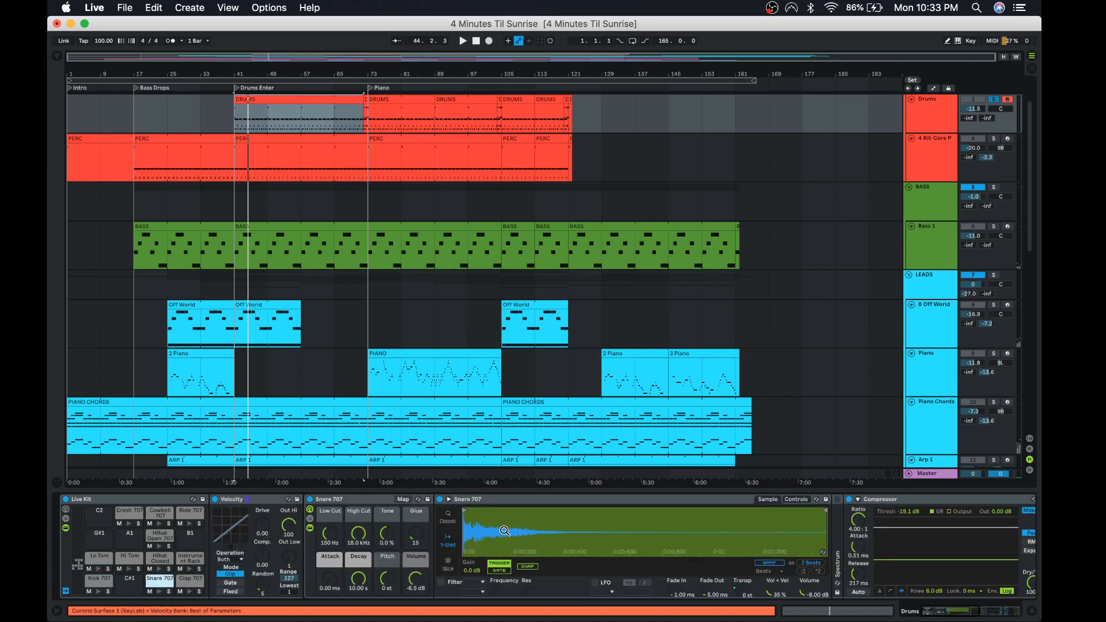
scroll(519, 533, right, 10)
scroll(549, 537, right, 8)
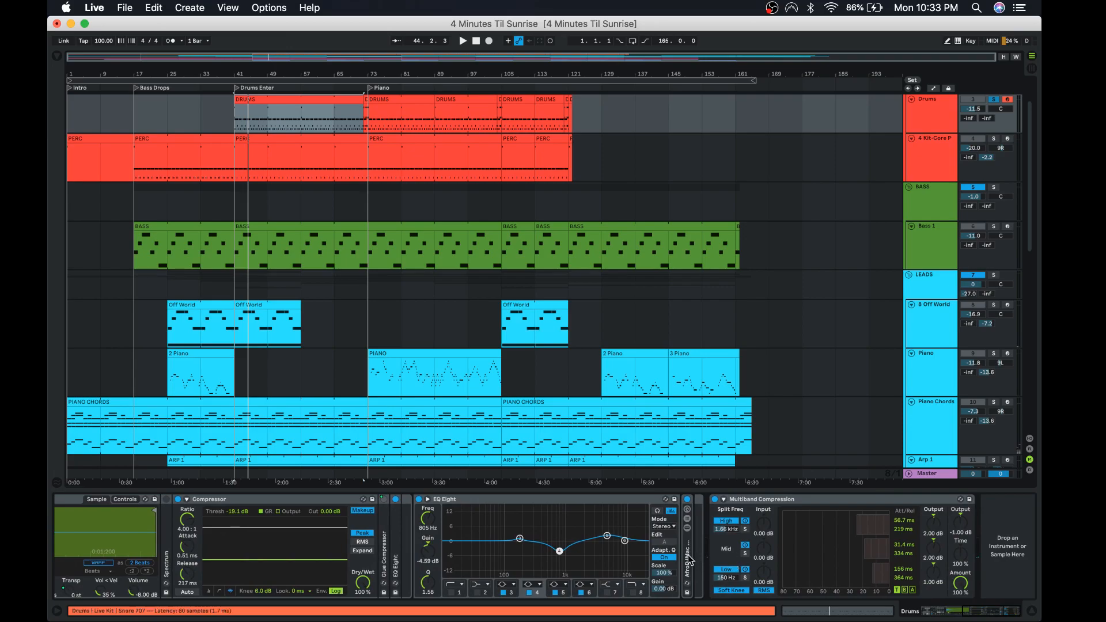
double_click(689, 560)
scroll(704, 563, left, 10)
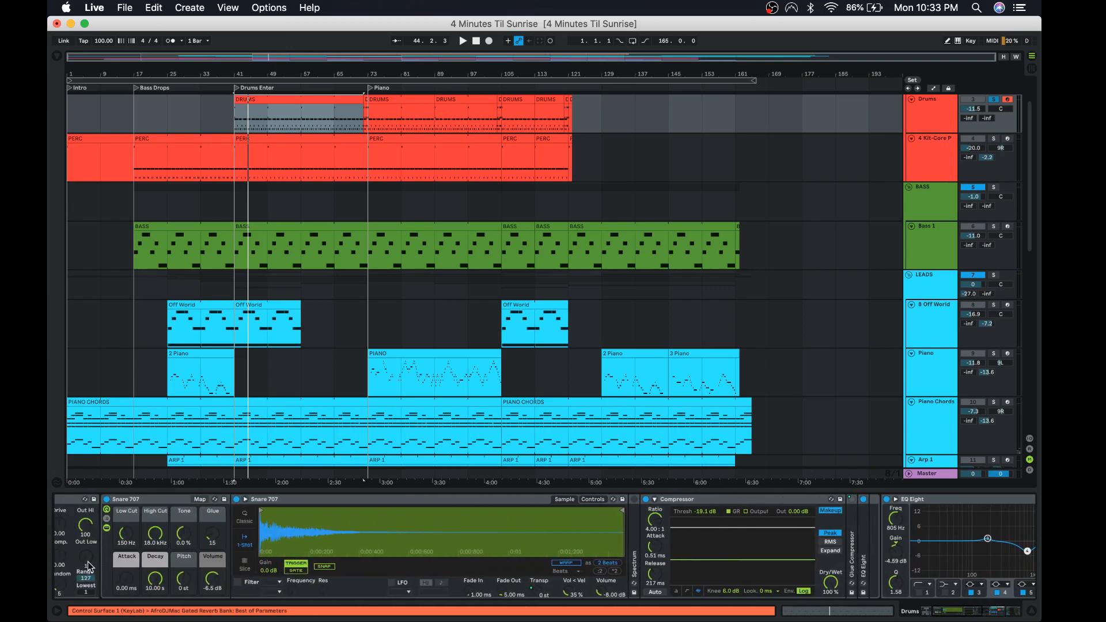
scroll(92, 563, left, 5)
Play the snare from bar 41 and compare its sound with the AfroDJMac Gated Reverb switched off and back on.
click(168, 591)
key(space)
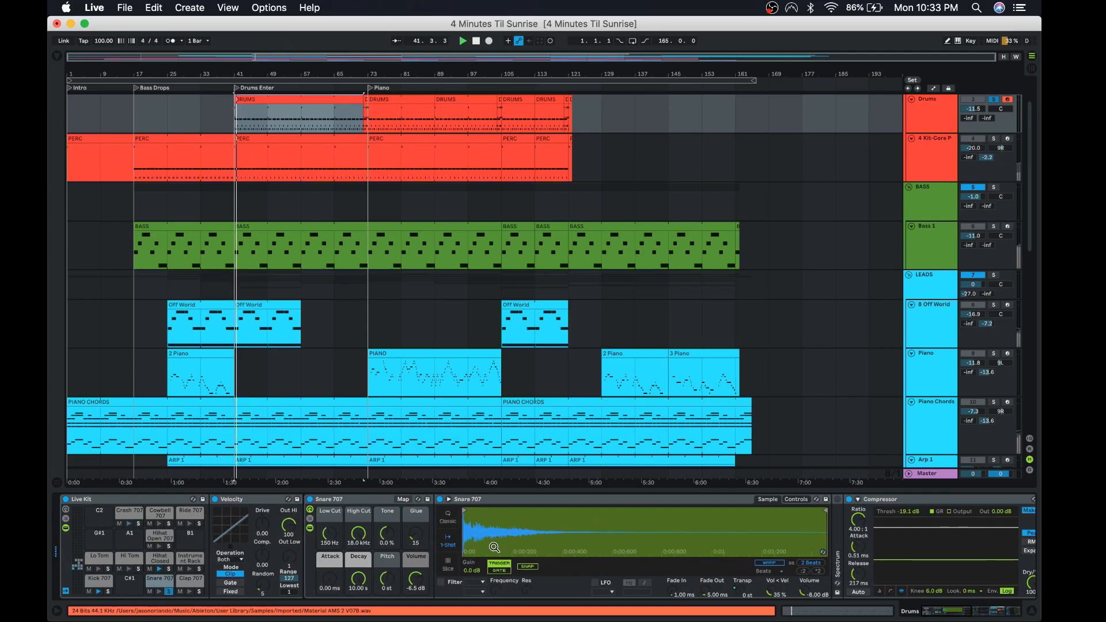
scroll(577, 556, right, 10)
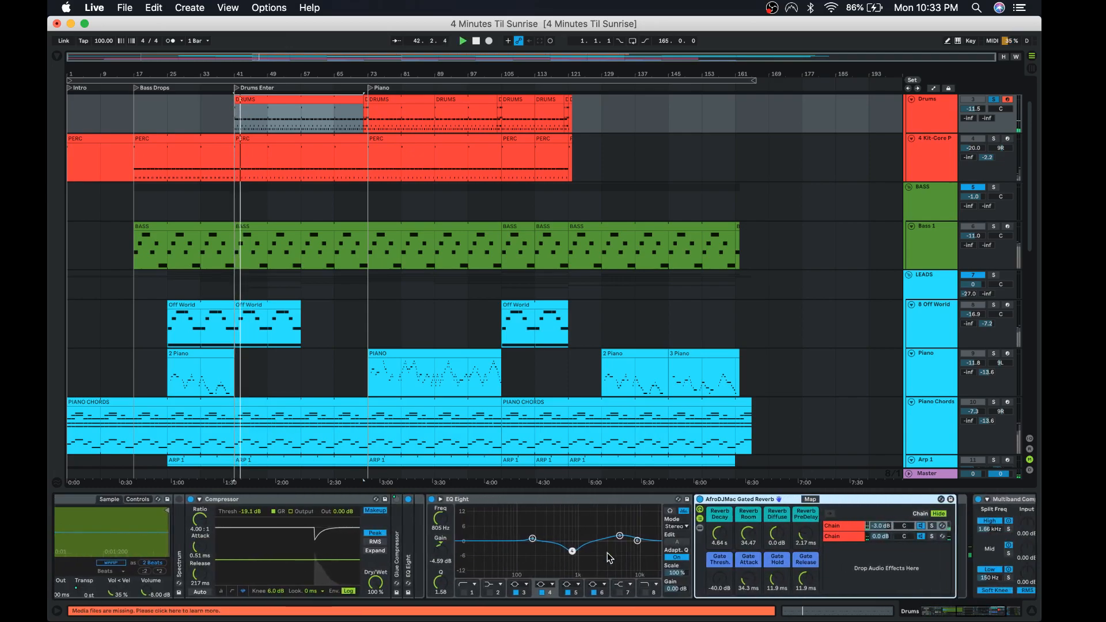
click(700, 499)
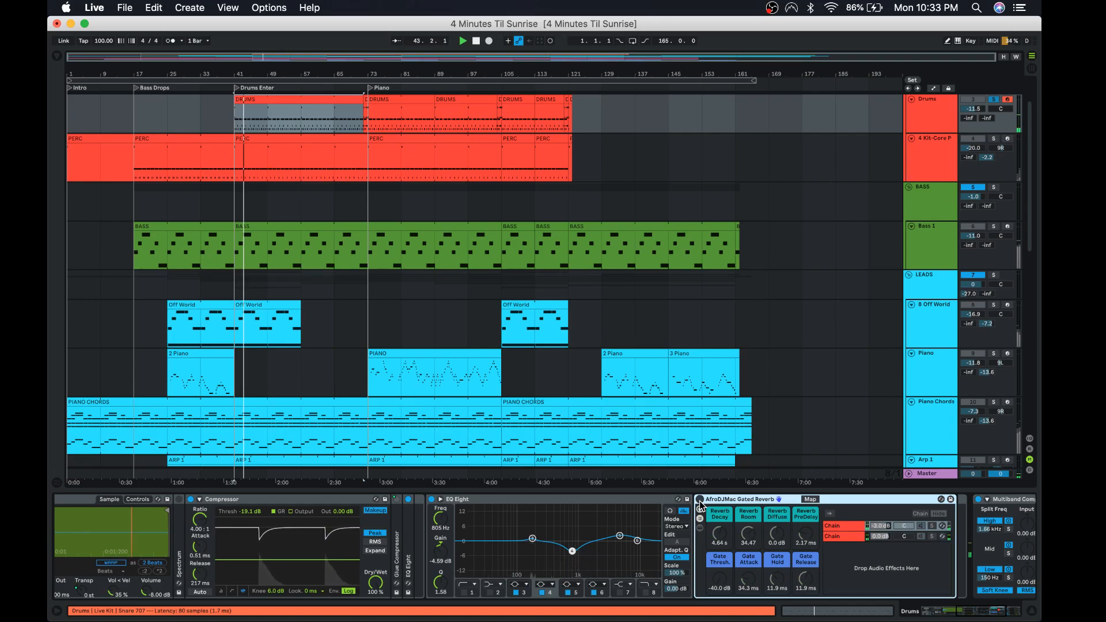
click(700, 501)
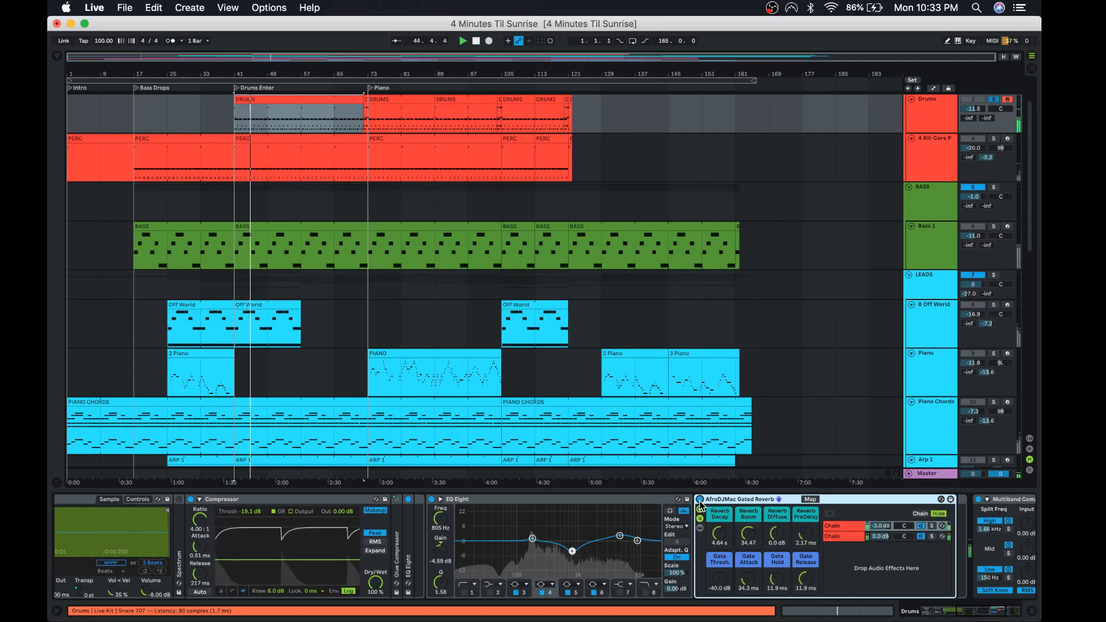
View the Snare 707 Simpler's control parameters, then return to its sample waveform.
scroll(699, 500, left, 10)
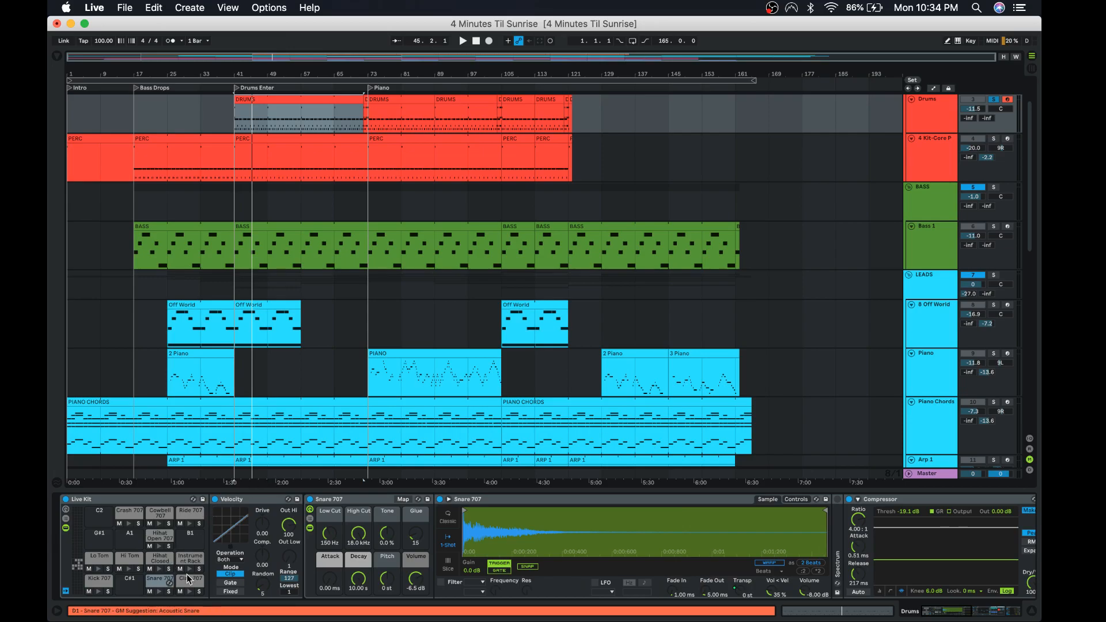
click(796, 498)
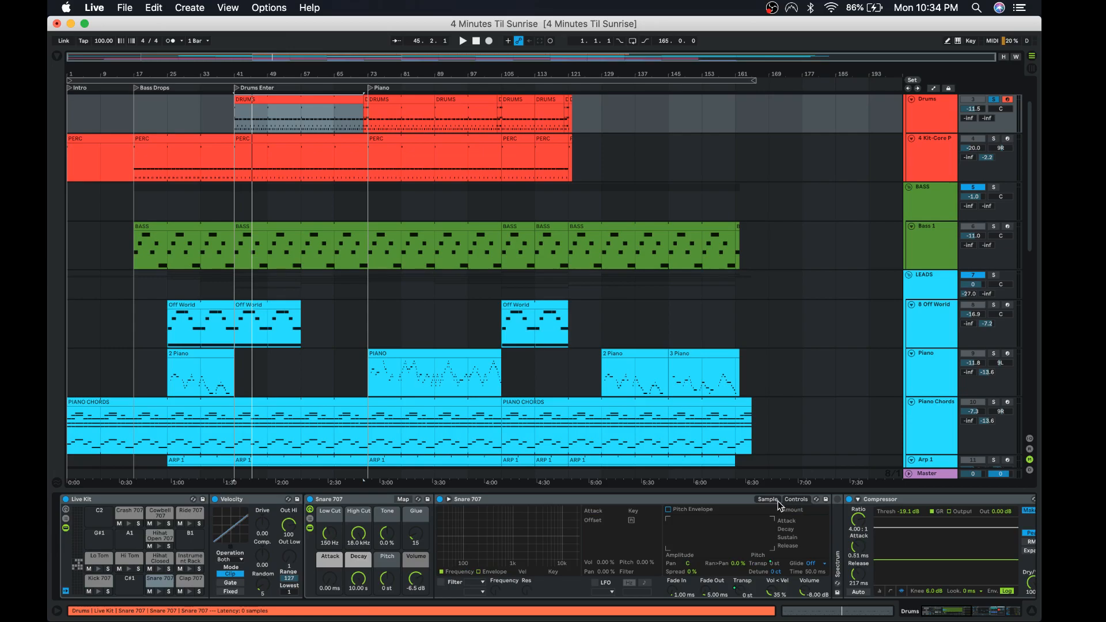
click(768, 499)
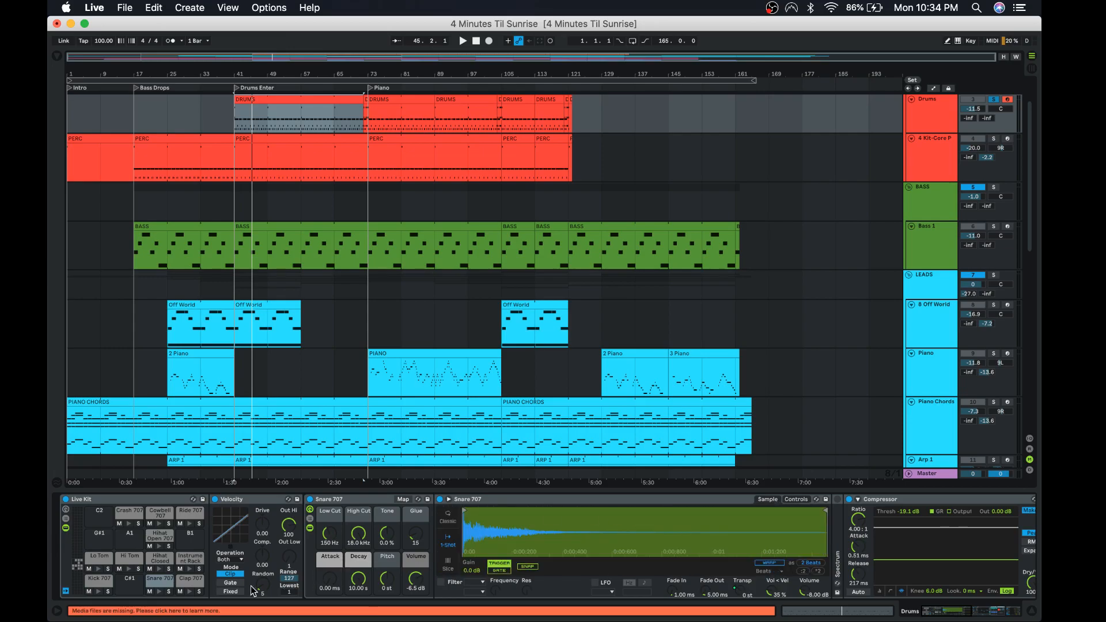
Examine the Hihat Closed 707 Sampler's sample and MIDI modulation assignments, and play the drums from bar 41.
click(166, 558)
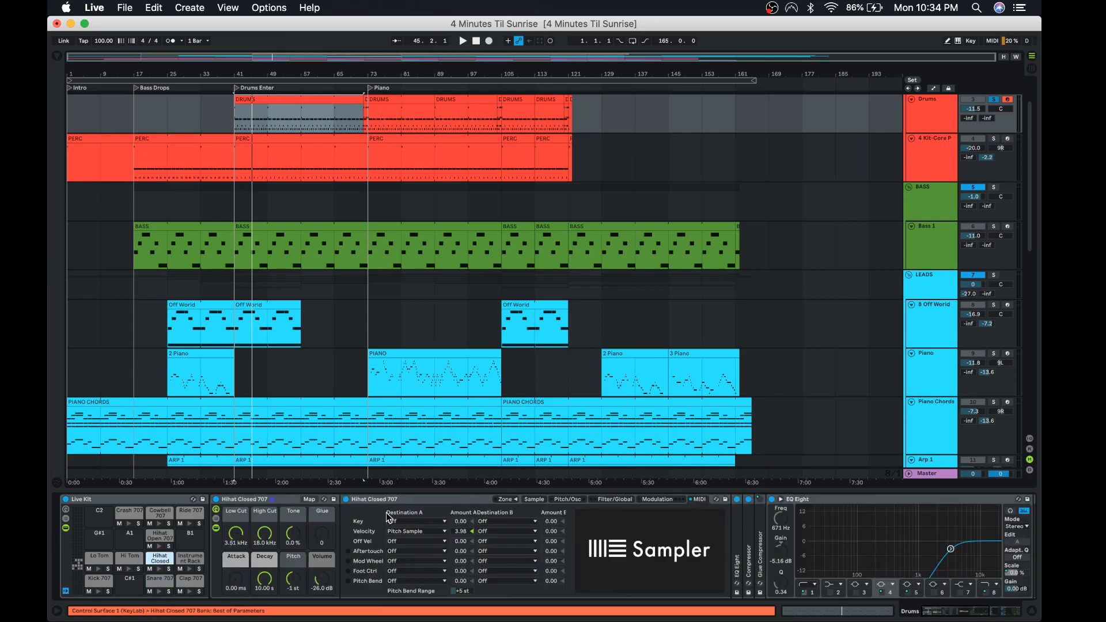
click(534, 500)
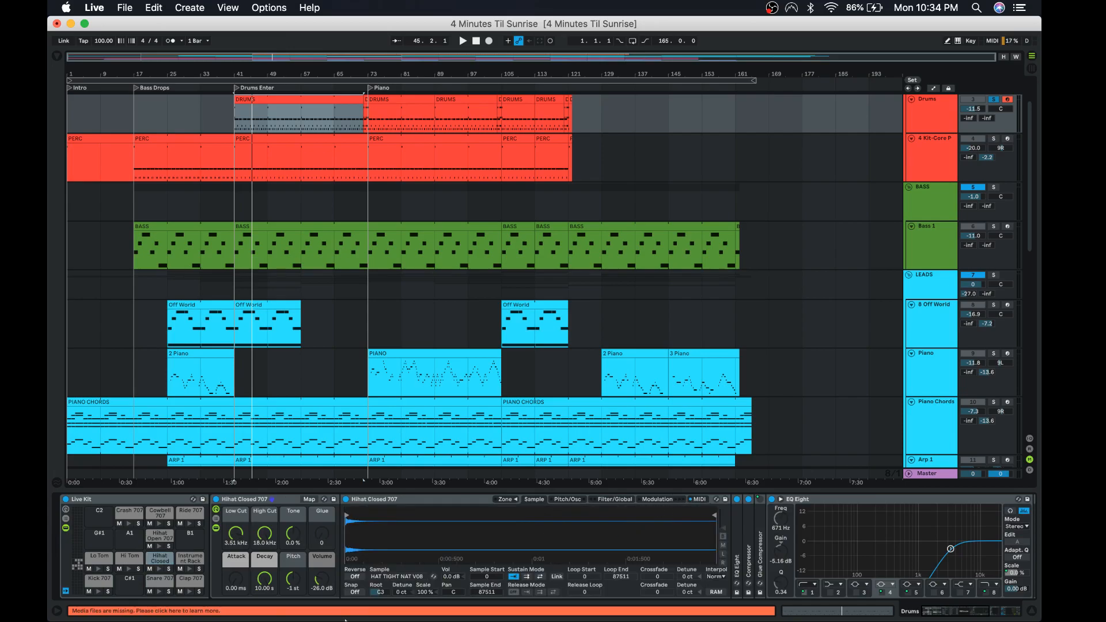
click(161, 579)
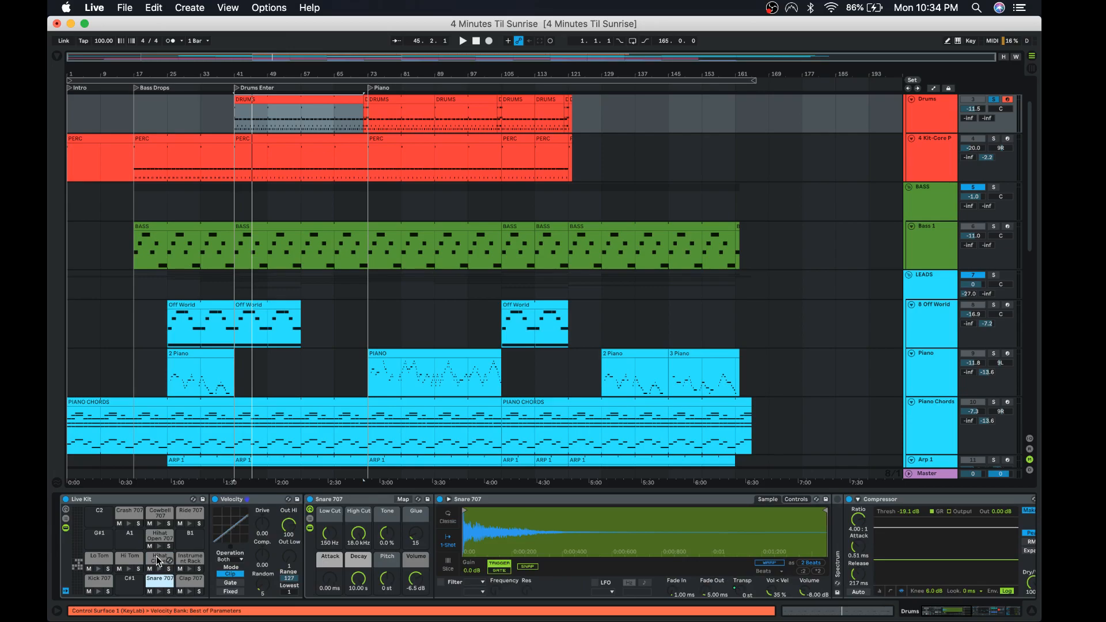
click(161, 559)
click(701, 500)
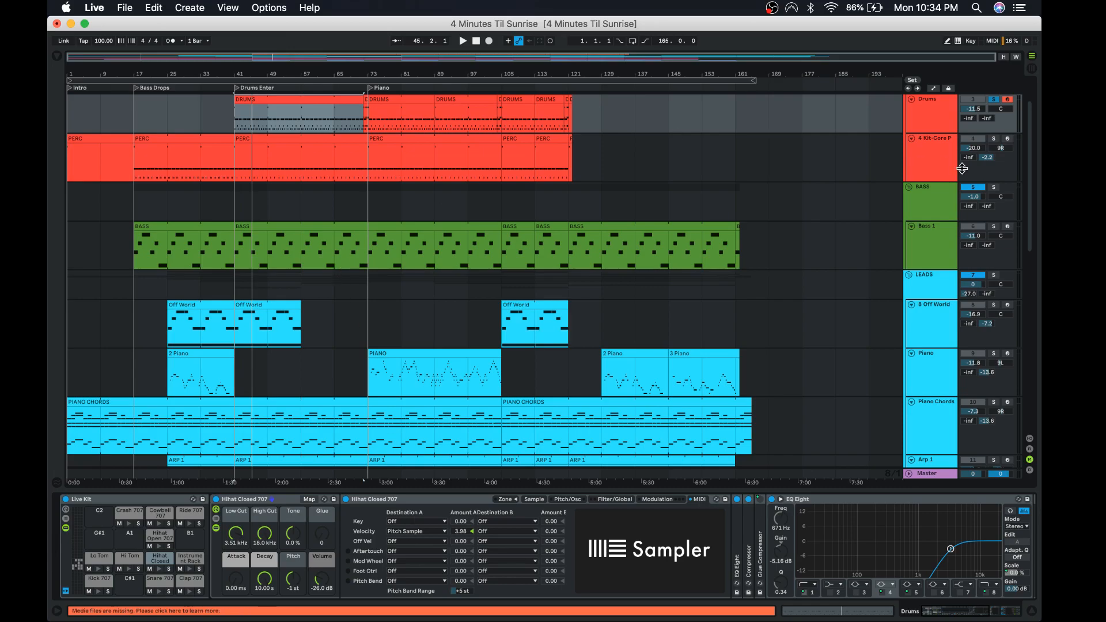
key(space)
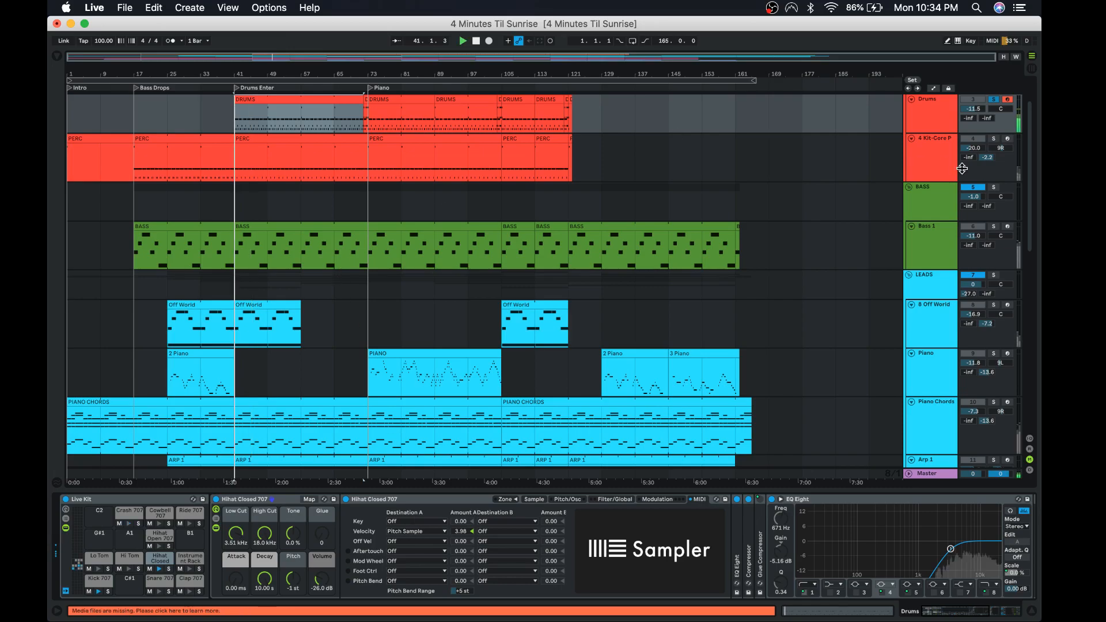
scroll(755, 169, up, 3)
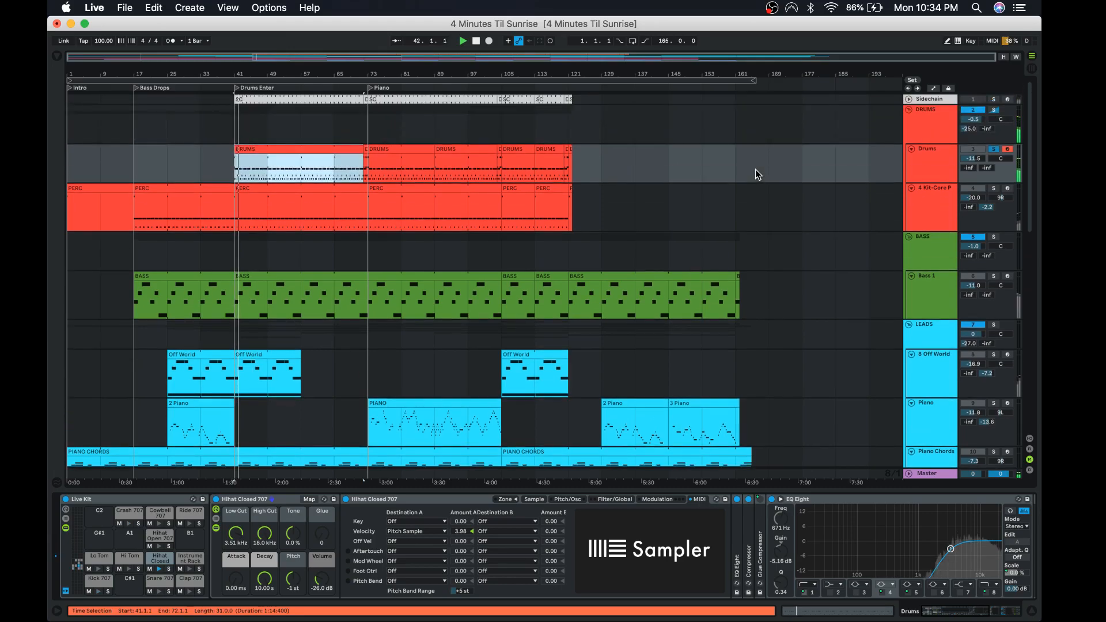
Stop playback and examine the DRUMS group's effect rack, viewing the FabFilter Pro-Q curve and the Softube Saturation Knob settings.
scroll(755, 169, down, 3)
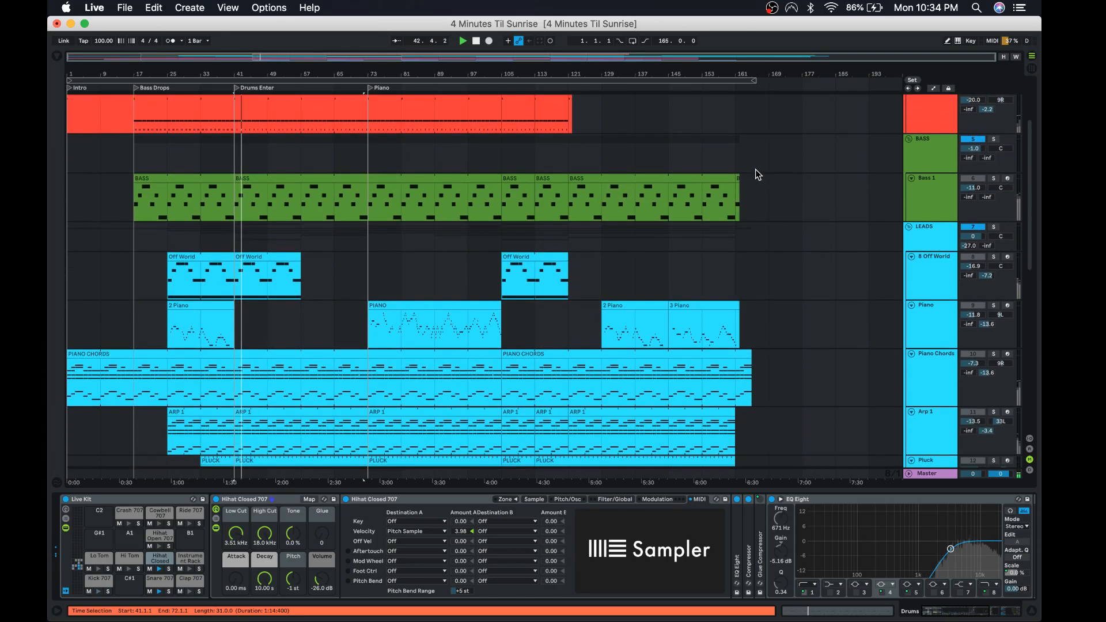
key(space)
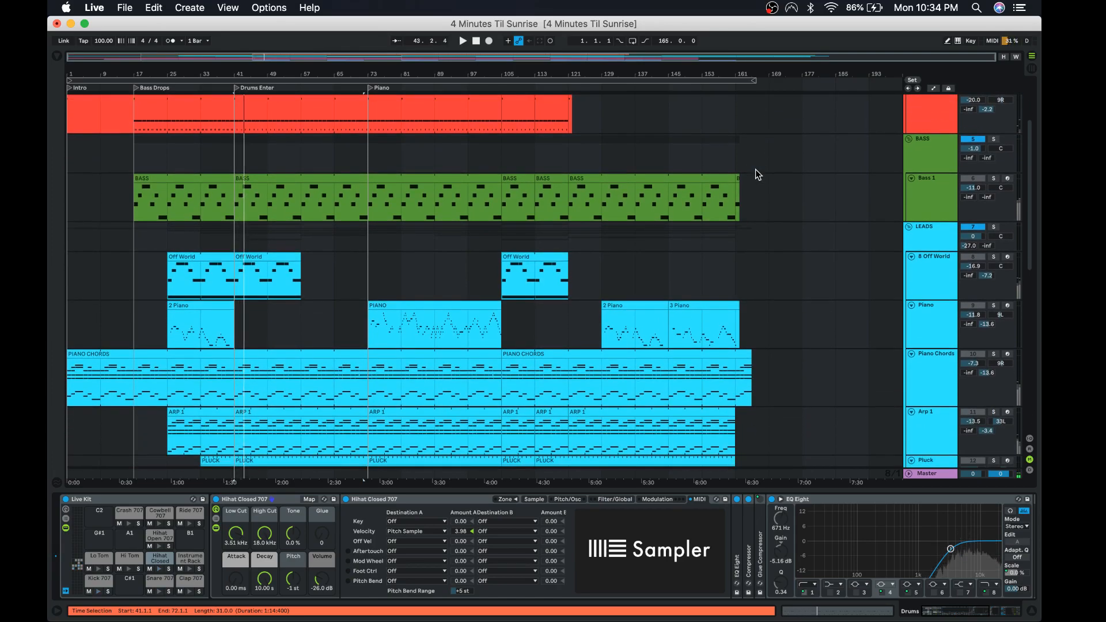
scroll(755, 169, up, 5)
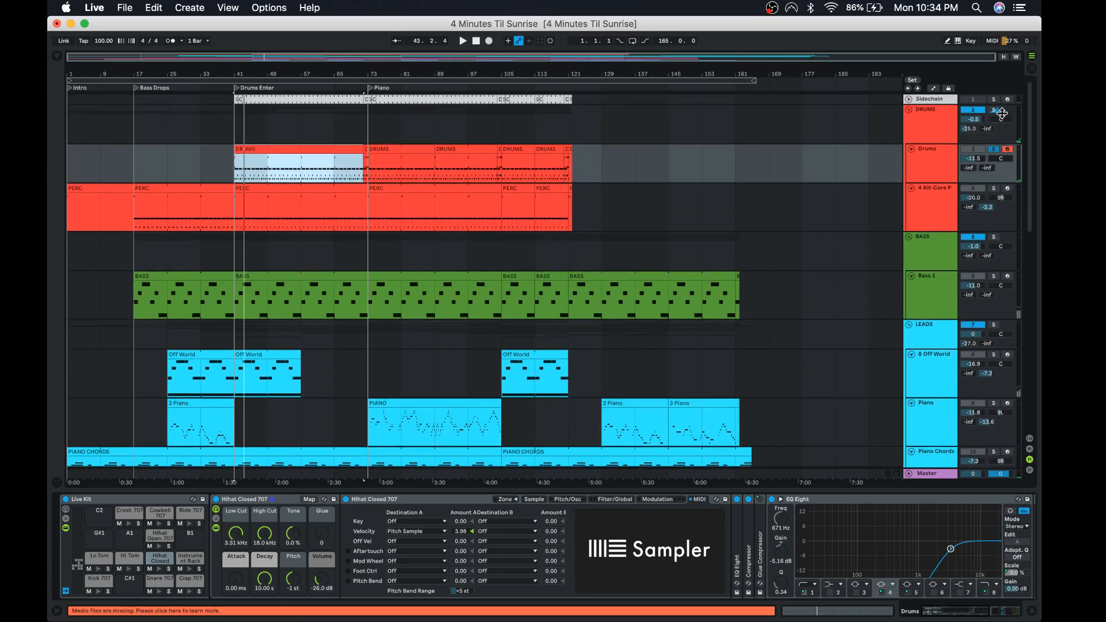
click(938, 123)
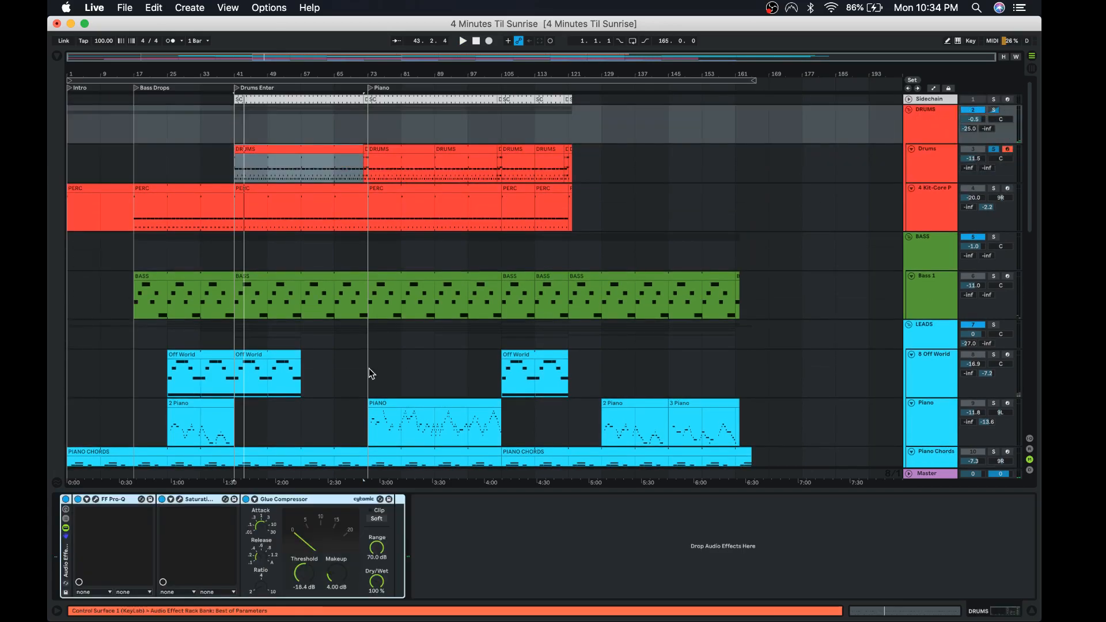
click(96, 500)
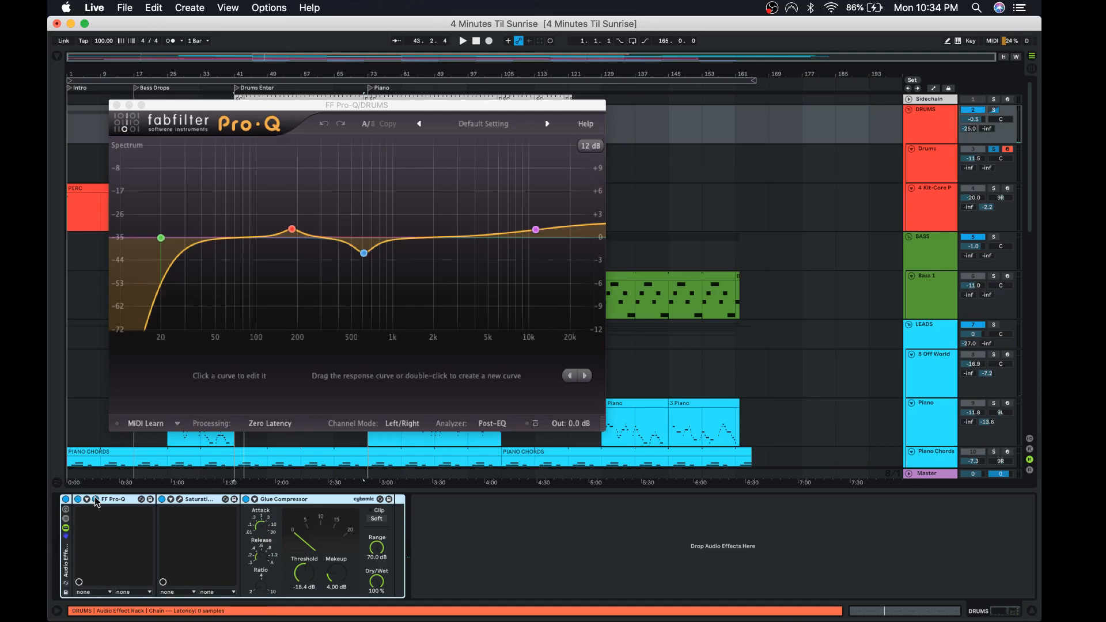
click(116, 105)
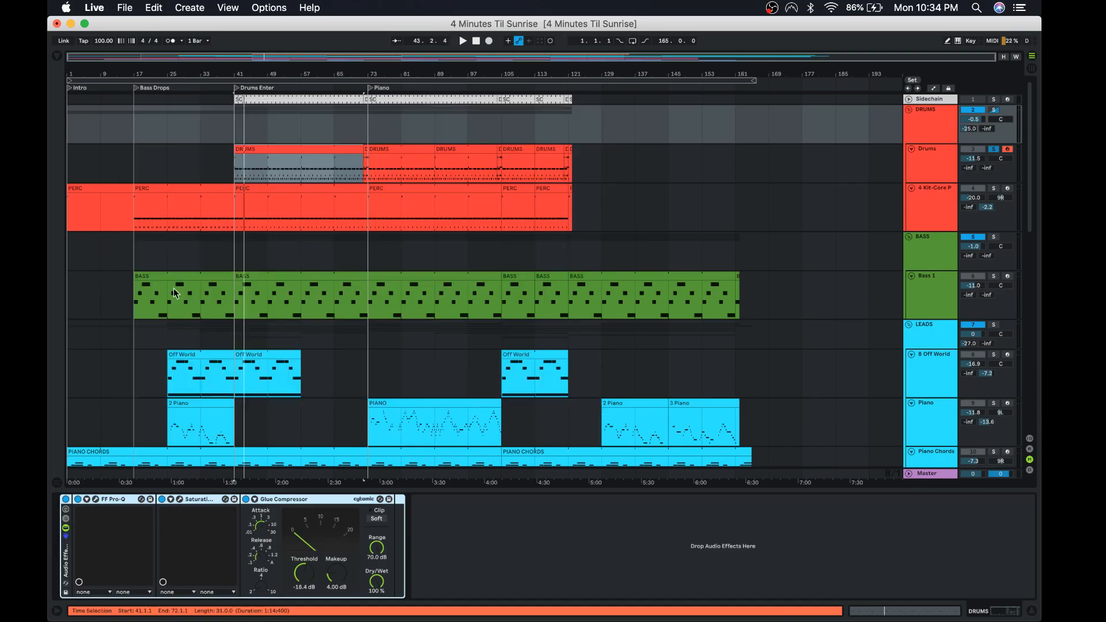
click(180, 500)
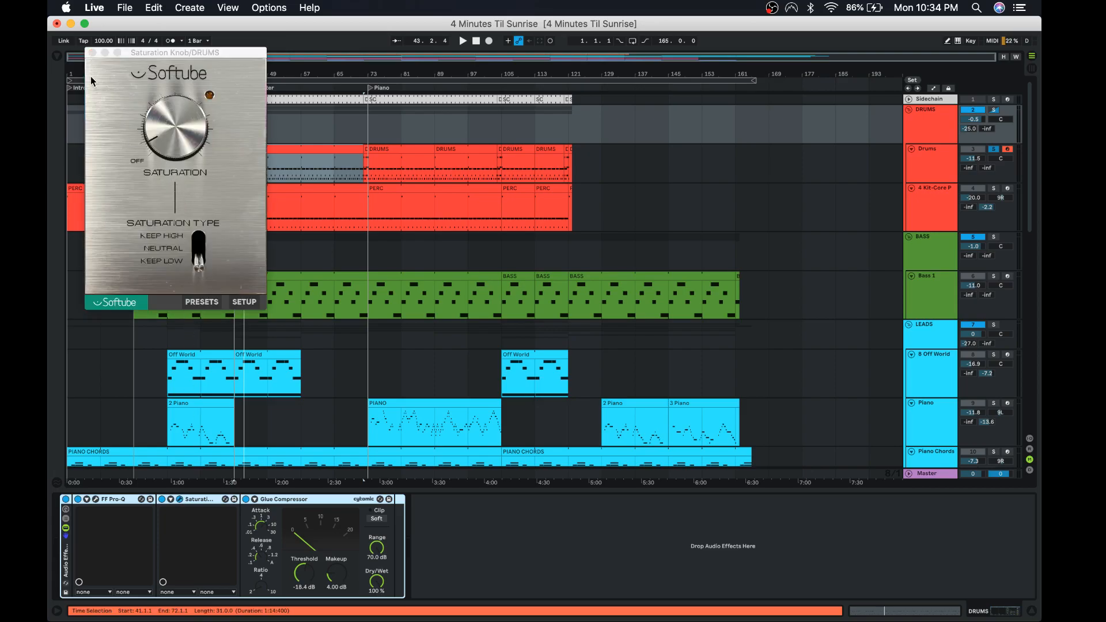
click(92, 53)
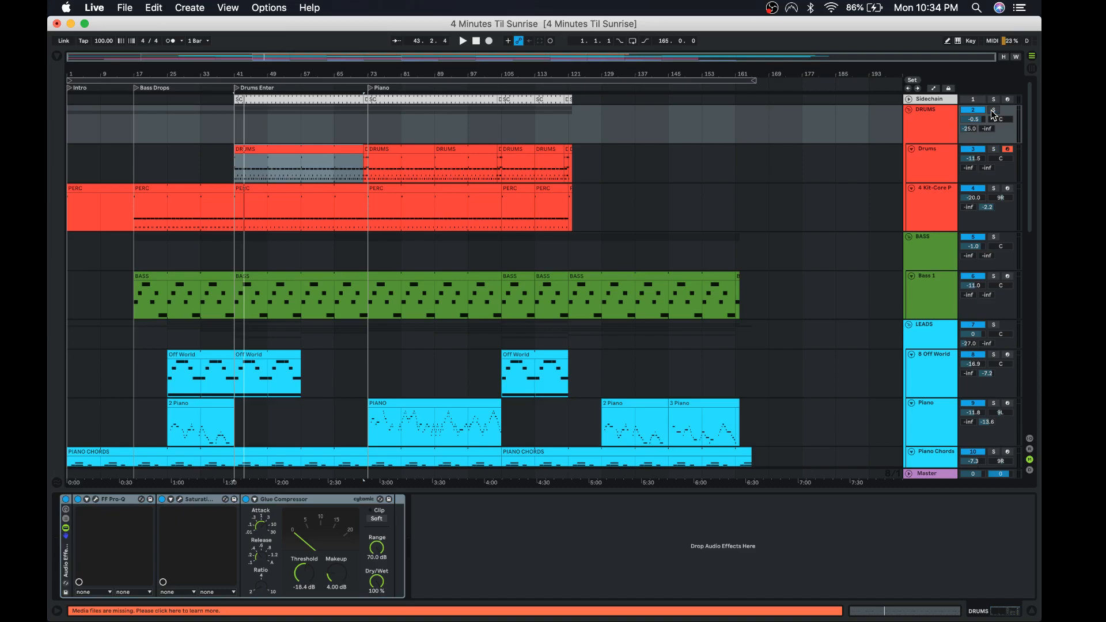
Play the full mix from bar 41 without any solo, hide the device view and look over all the tracks in the arrangement.
key(space)
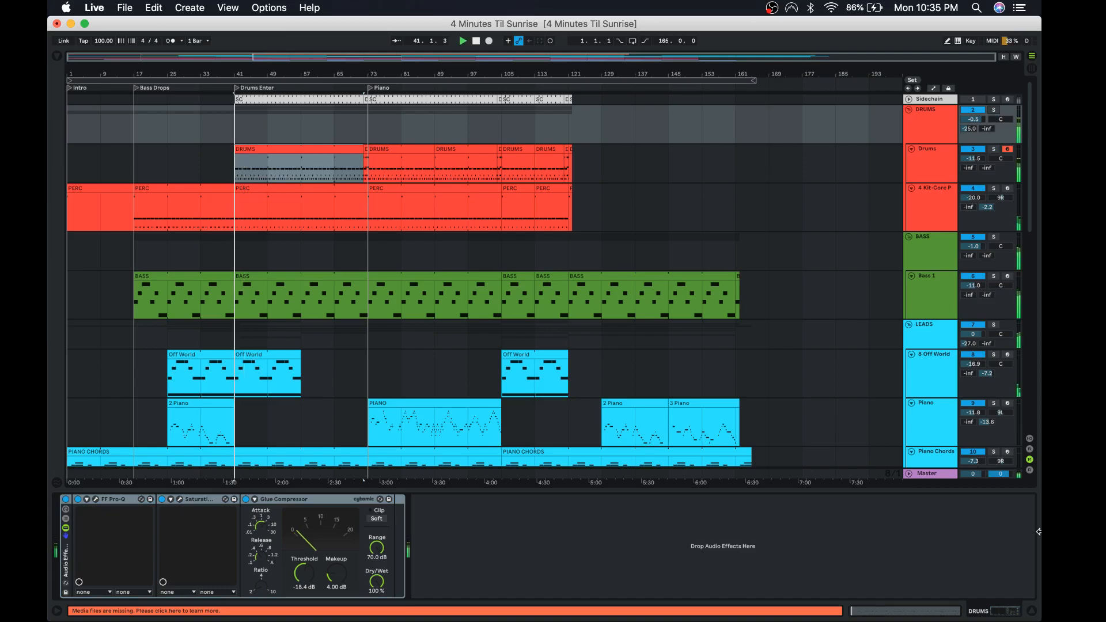
click(1032, 610)
scroll(669, 371, down, 5)
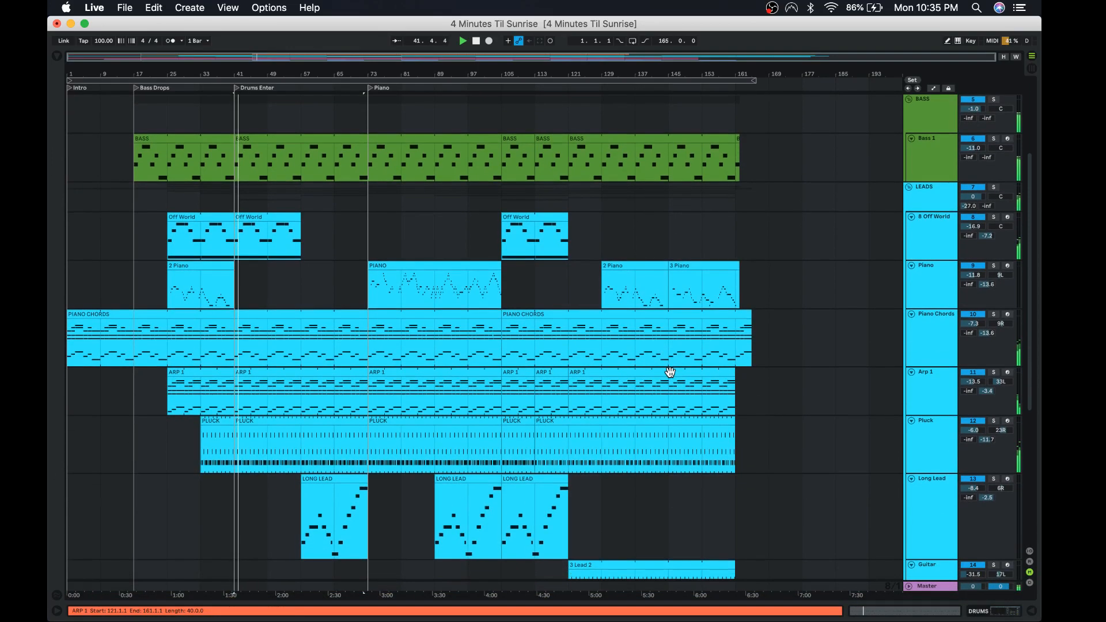
scroll(669, 372, up, 4)
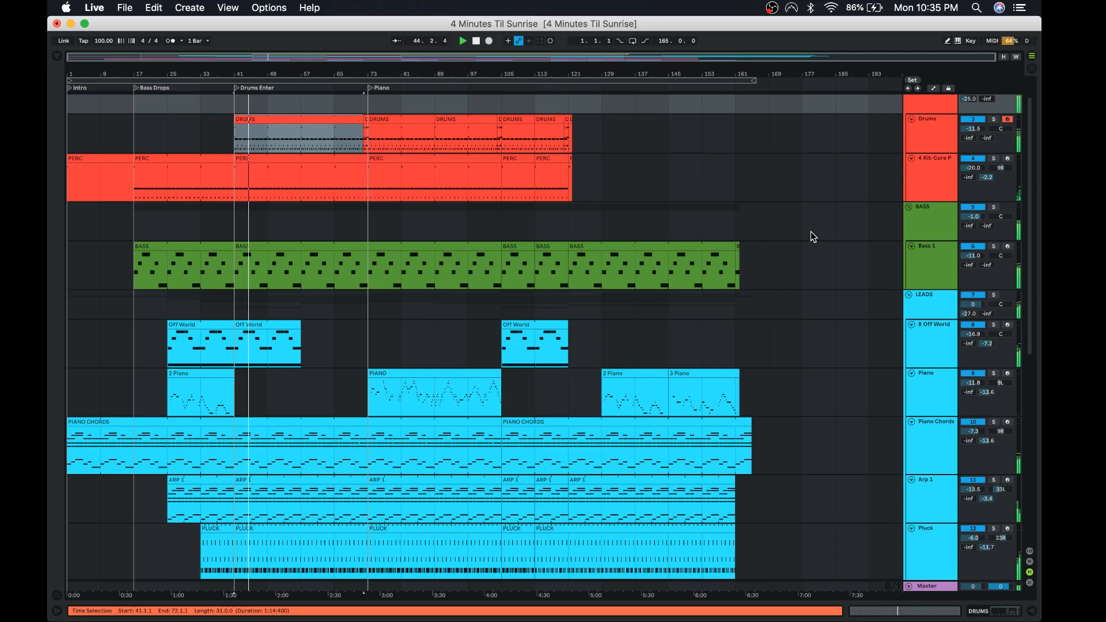
scroll(810, 231, down, 5)
scroll(811, 232, down, 2)
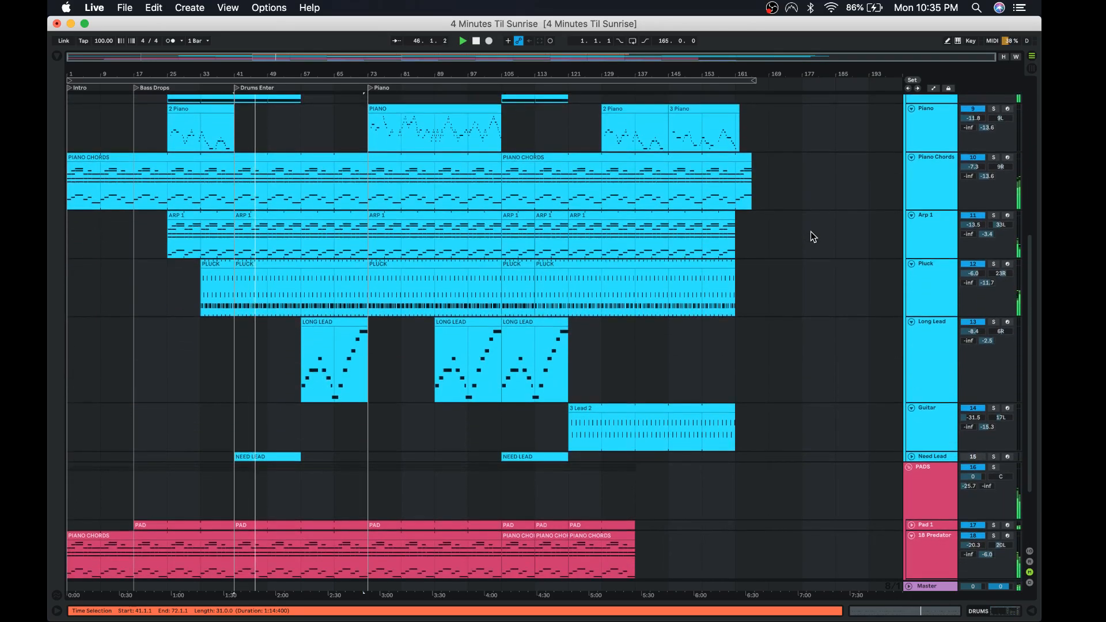
scroll(810, 231, down, 3)
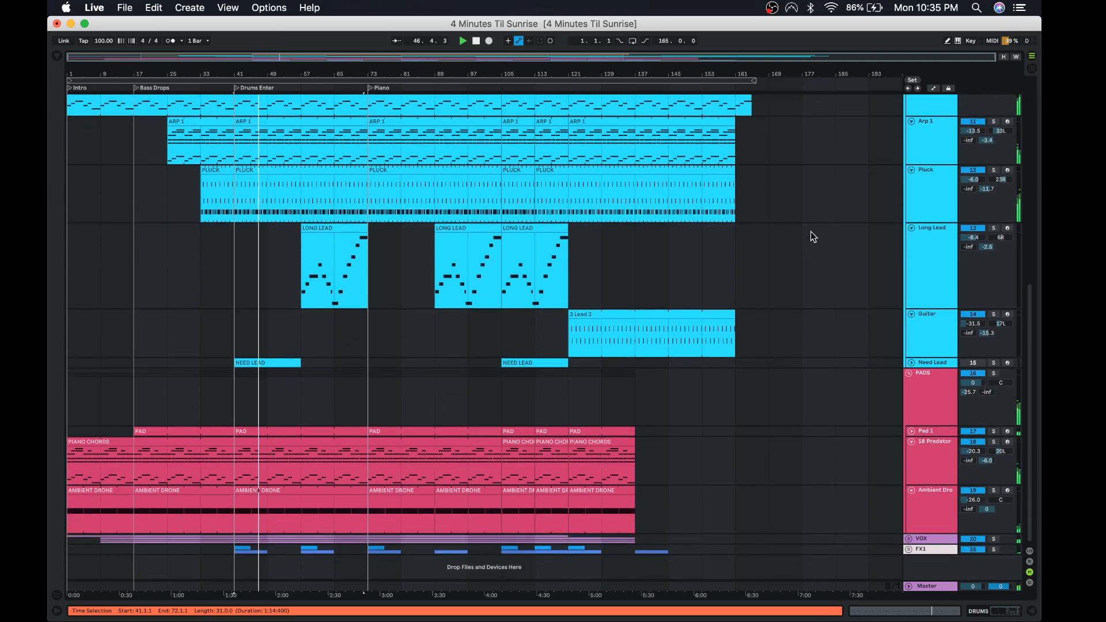
scroll(810, 231, up, 8)
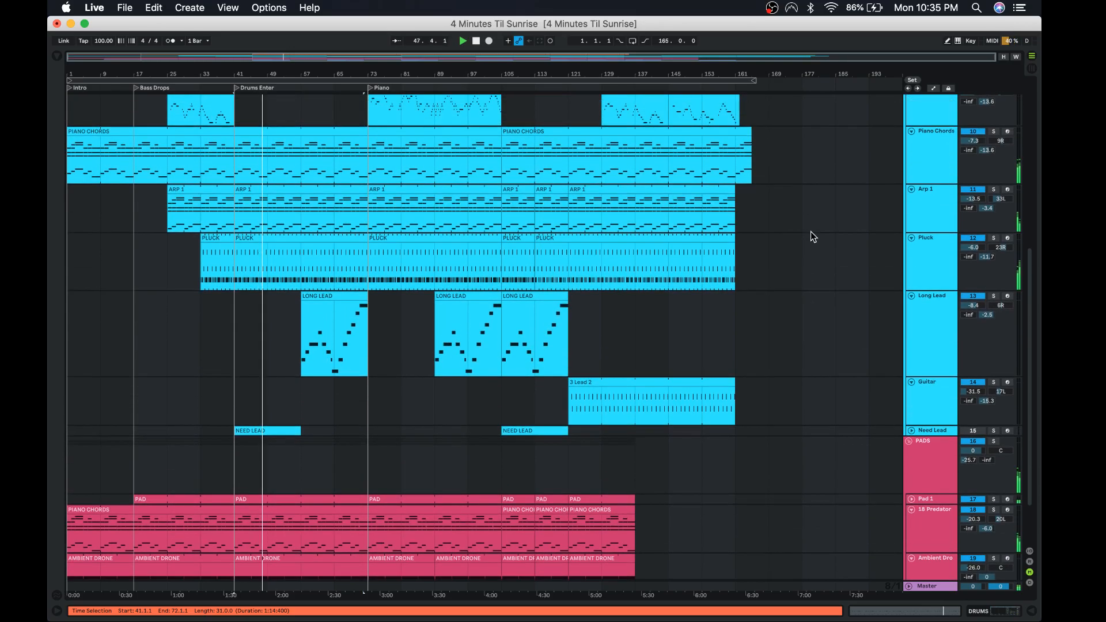
scroll(811, 232, up, 2)
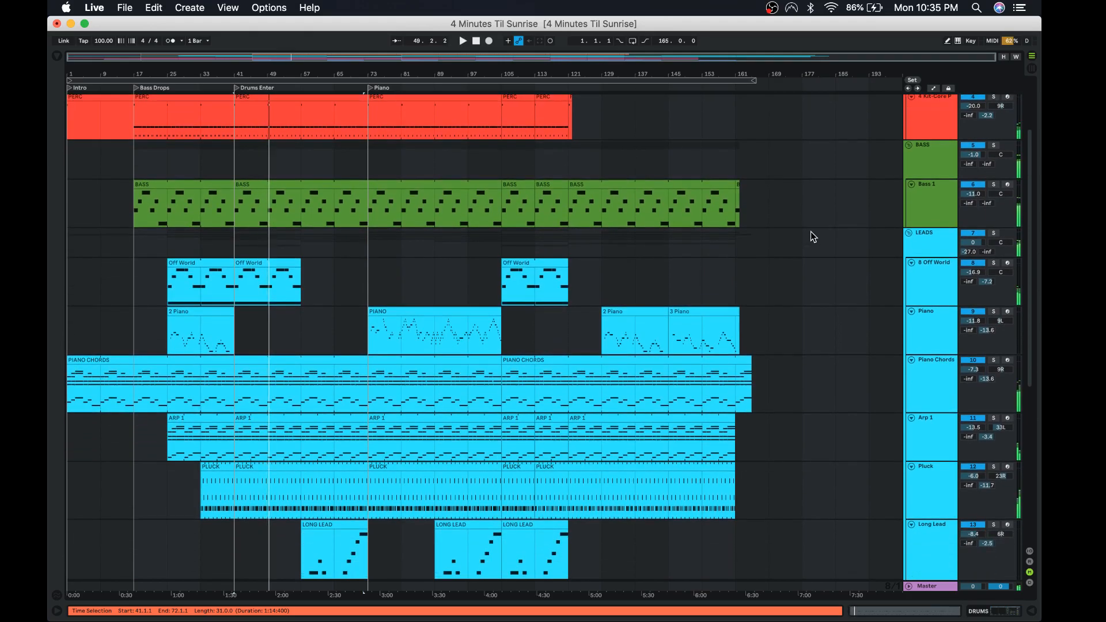
scroll(810, 232, down, 7)
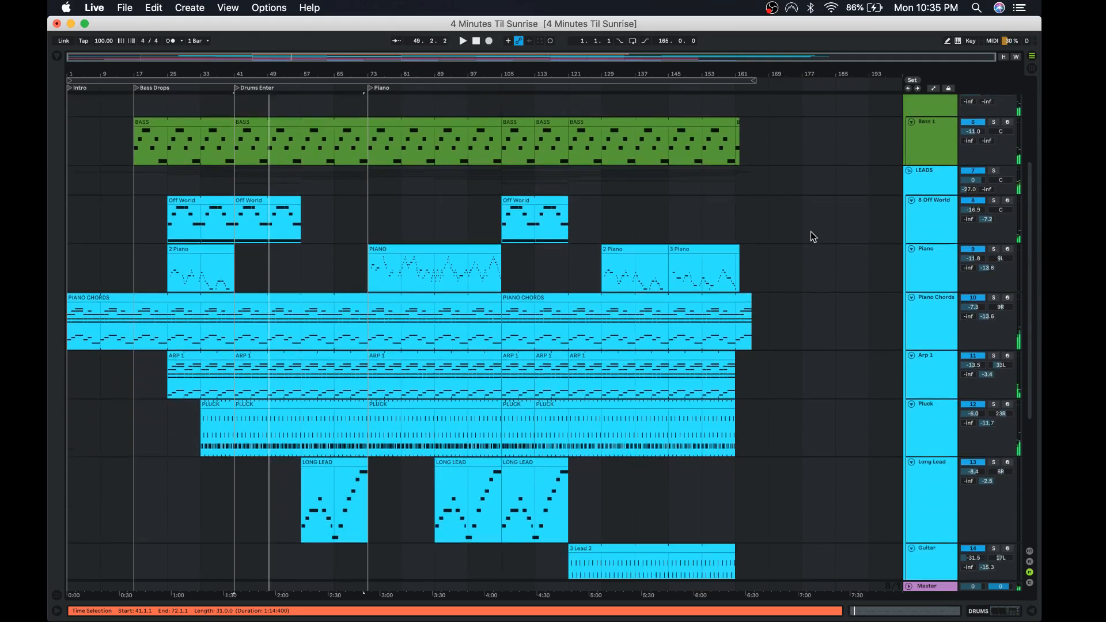
Set the playback start to bar 57 on the Long Lead track and inspect its device chain and OB-Xd synthesizer settings.
click(296, 351)
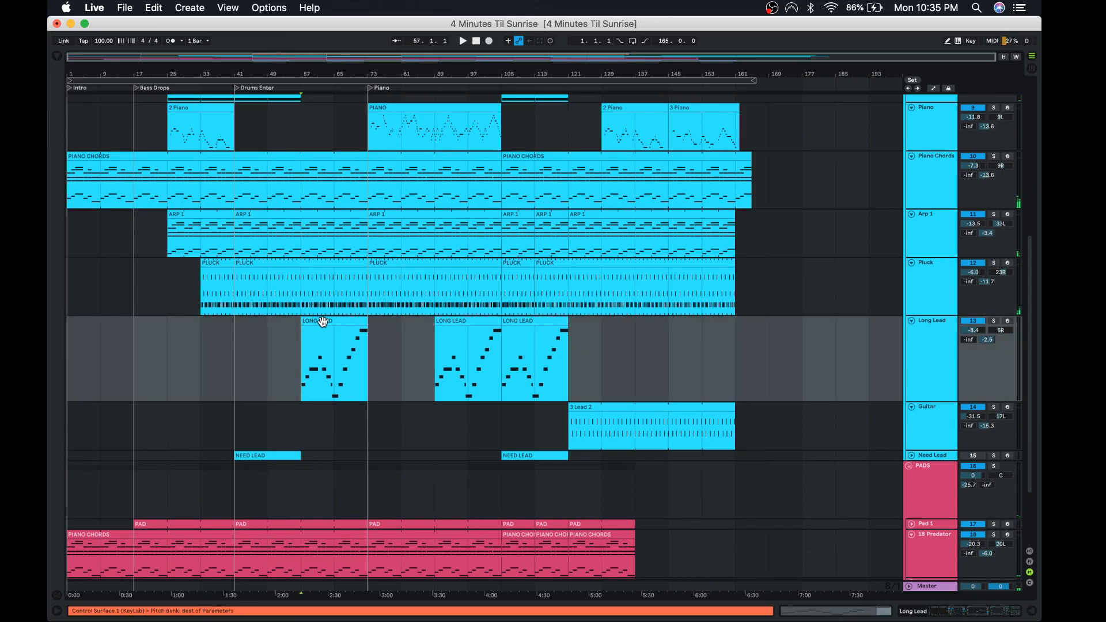
click(934, 351)
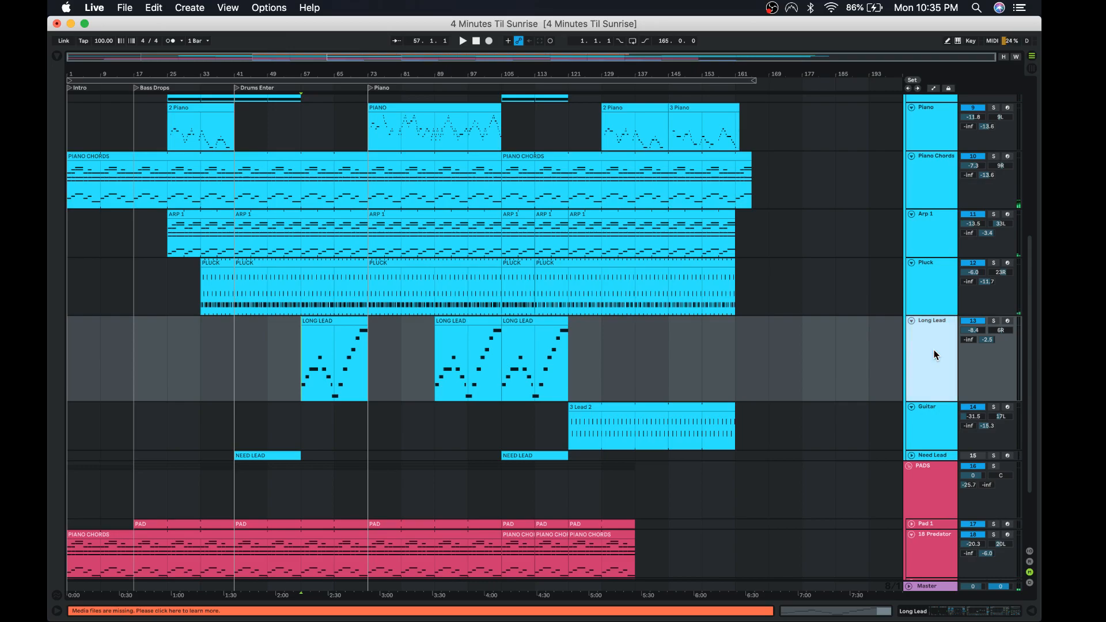
double_click(934, 352)
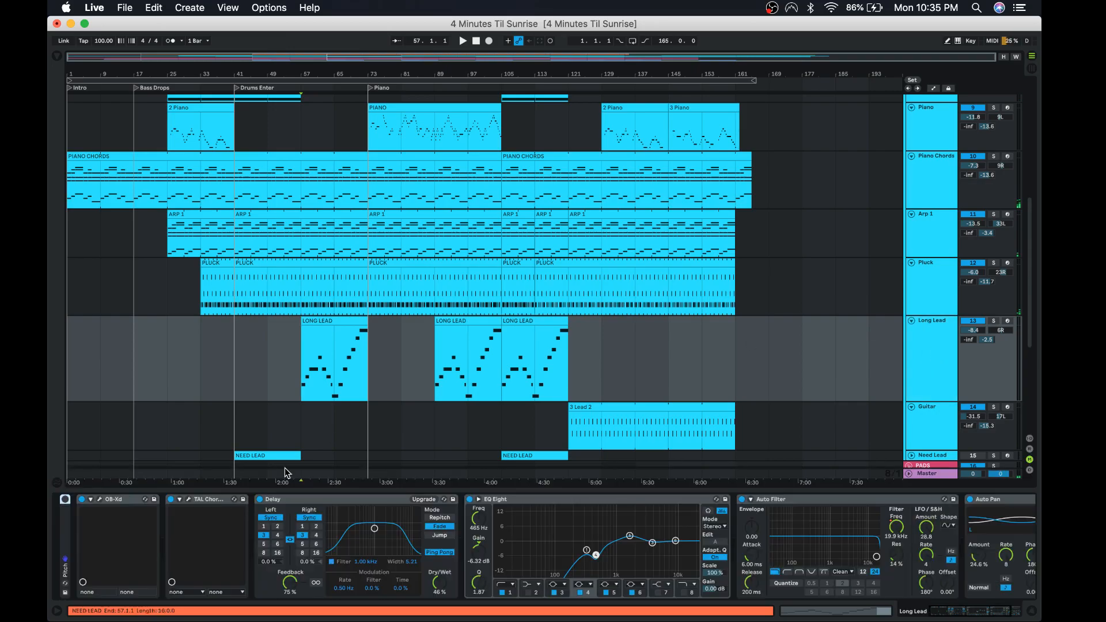
click(101, 501)
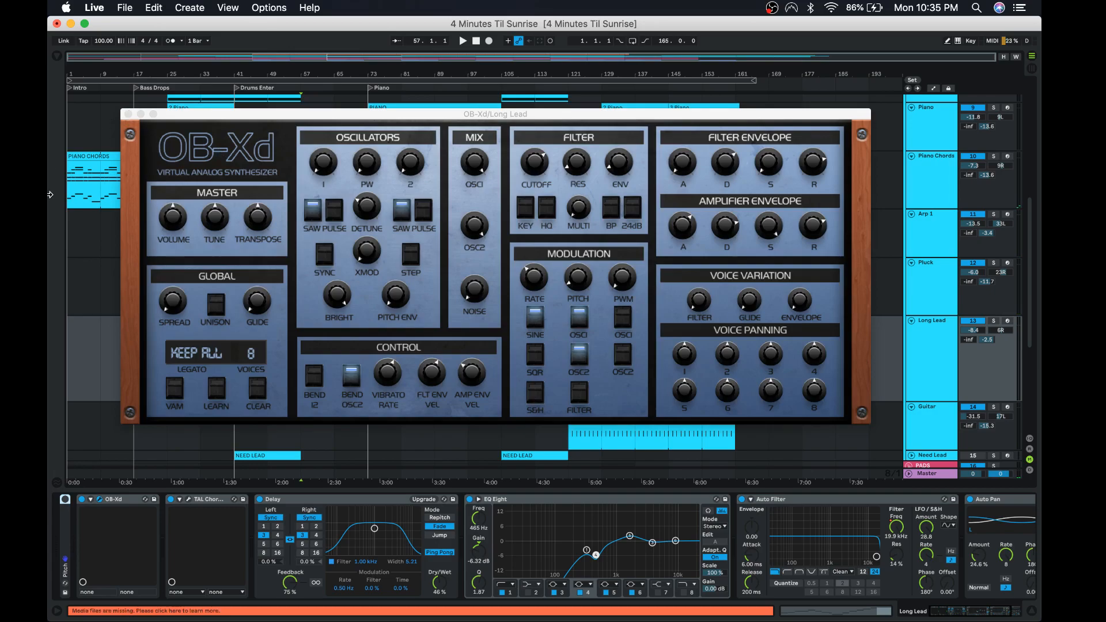
click(128, 114)
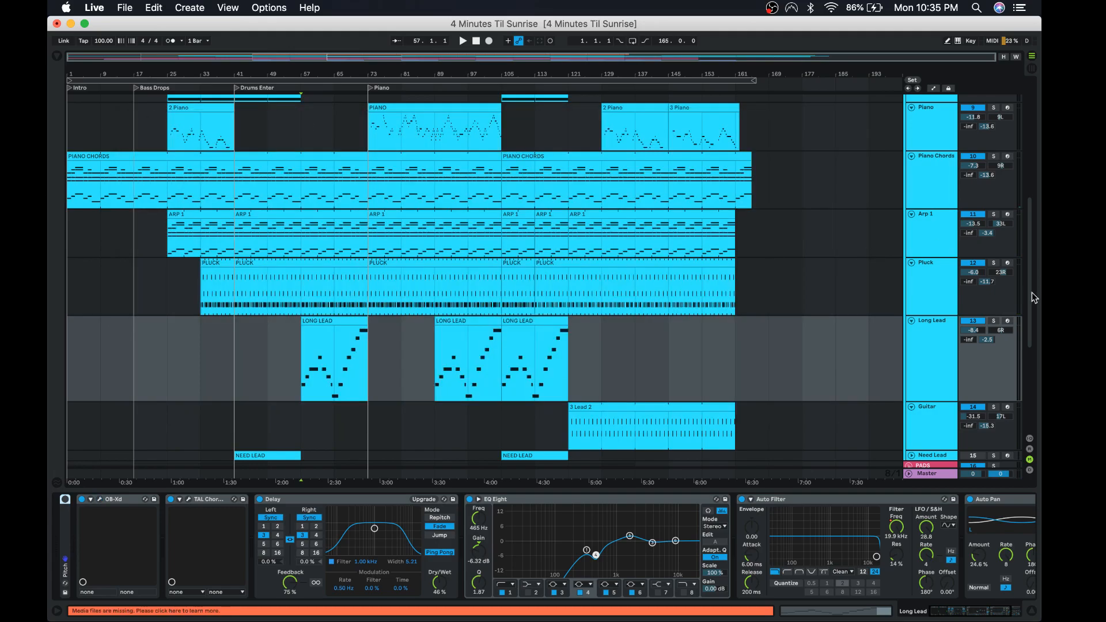
Play the Long Lead soloed from bar 57 while looking along its device chain.
key(space)
click(994, 320)
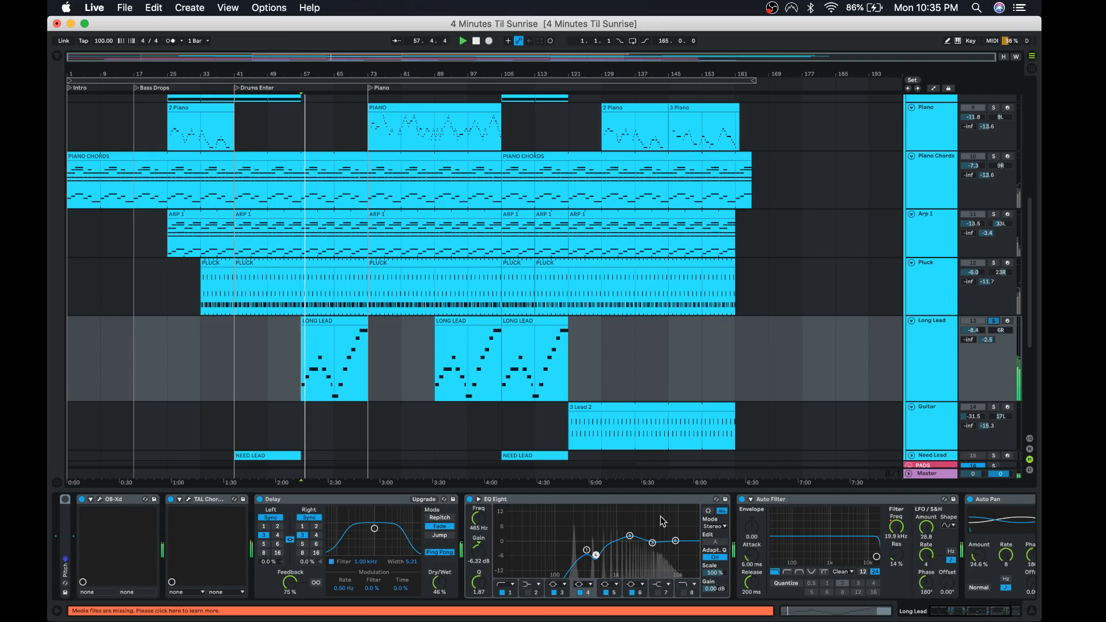
scroll(488, 561, right, 3)
scroll(487, 561, left, 3)
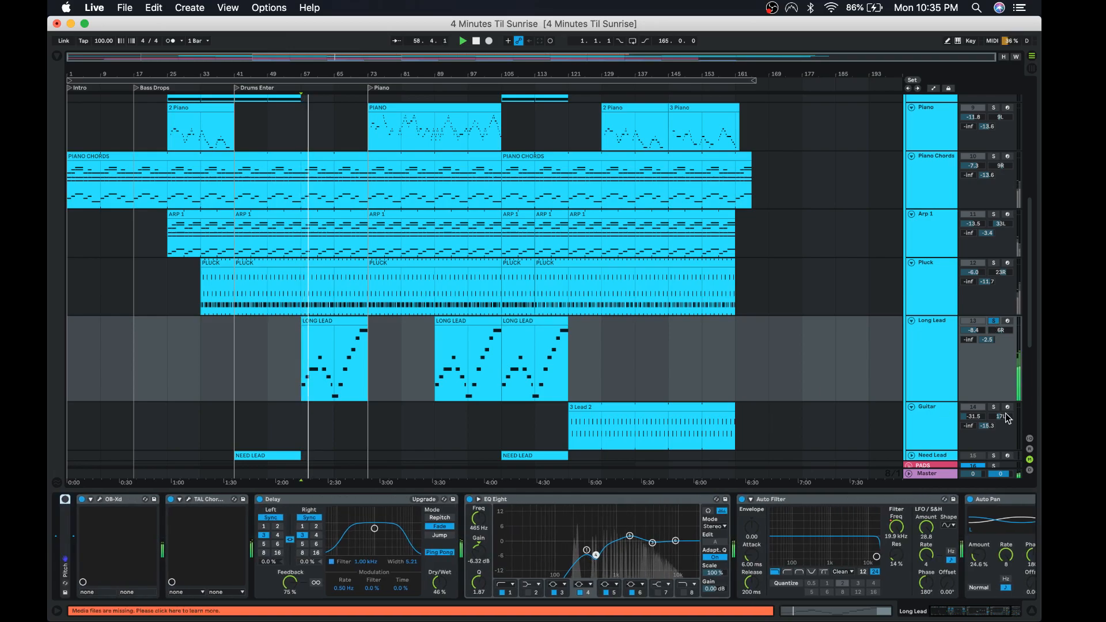
Show the return tracks, inspect the B ValhallaVintageVerb return's devices, and go back to the Long Lead's chain through to Auto Pan.
click(1029, 448)
click(938, 464)
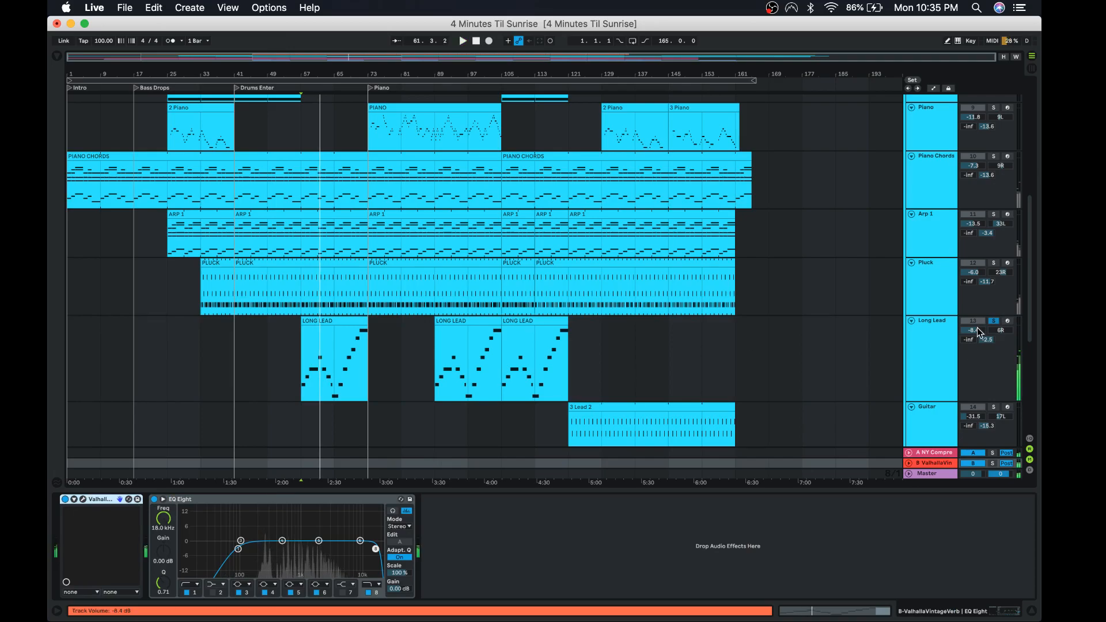
click(941, 397)
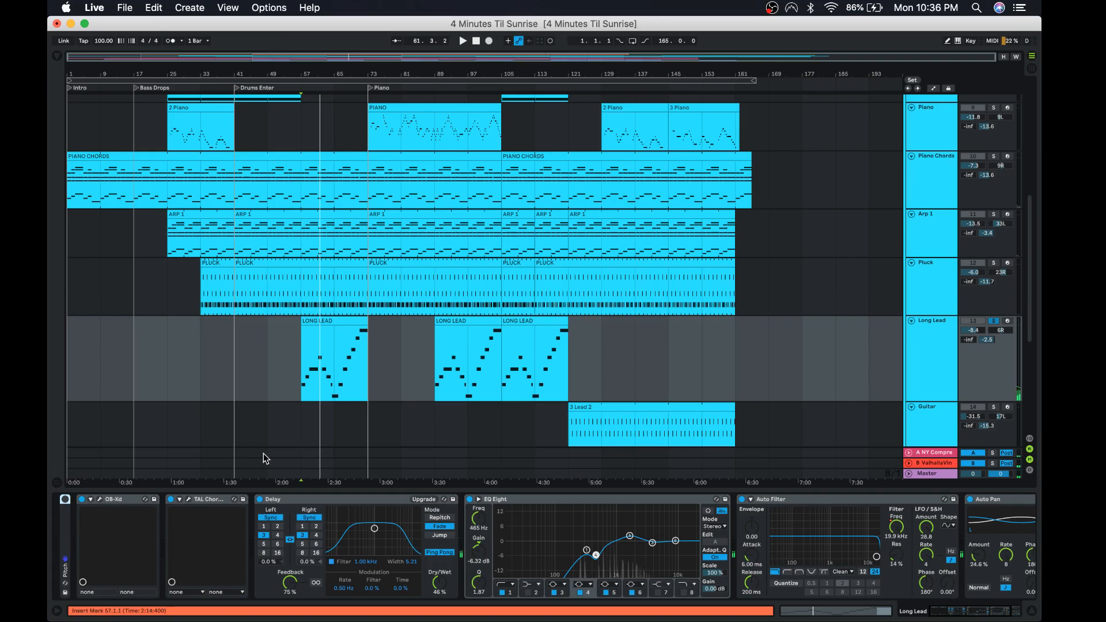
scroll(559, 555, right, 5)
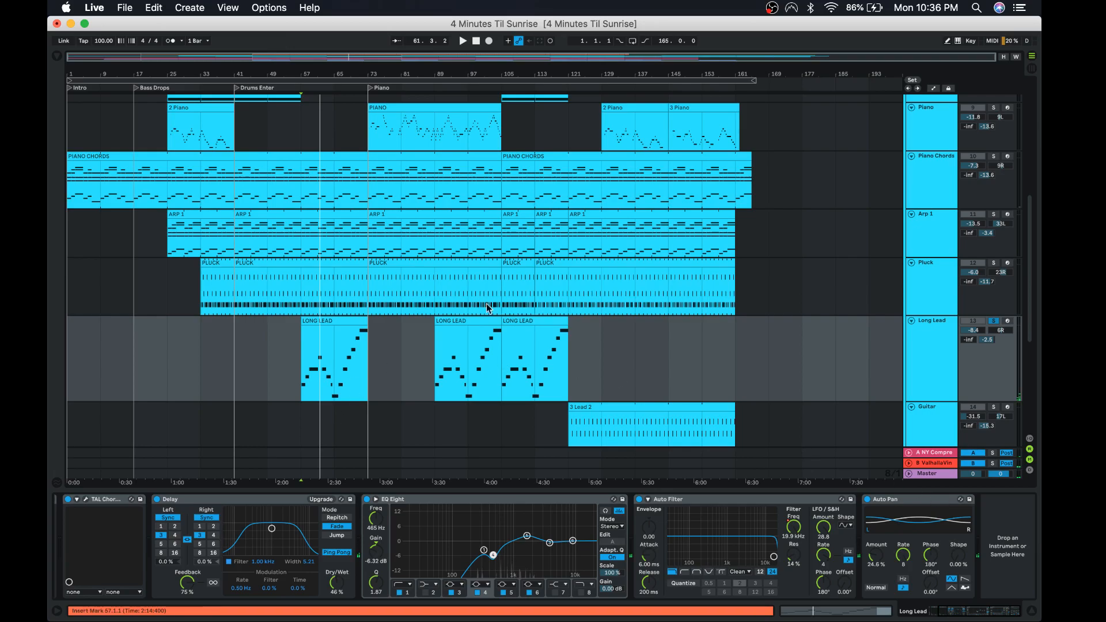
Play the full mix from bar 57 with the device view hidden, looking over the drum, bass and lead tracks.
key(space)
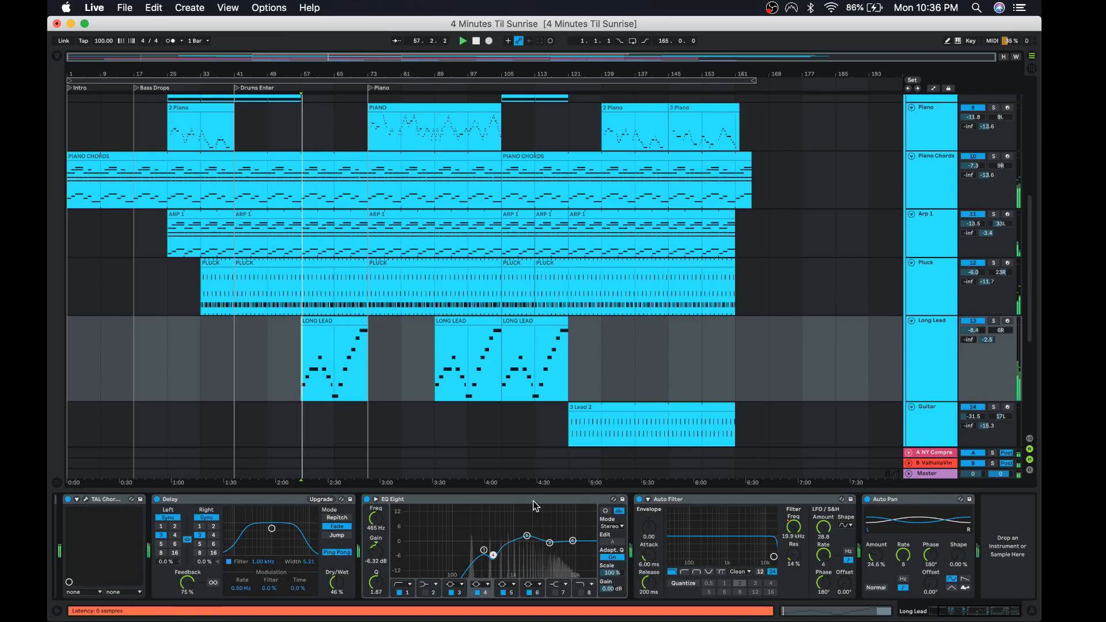
click(1032, 611)
scroll(727, 368, up, 6)
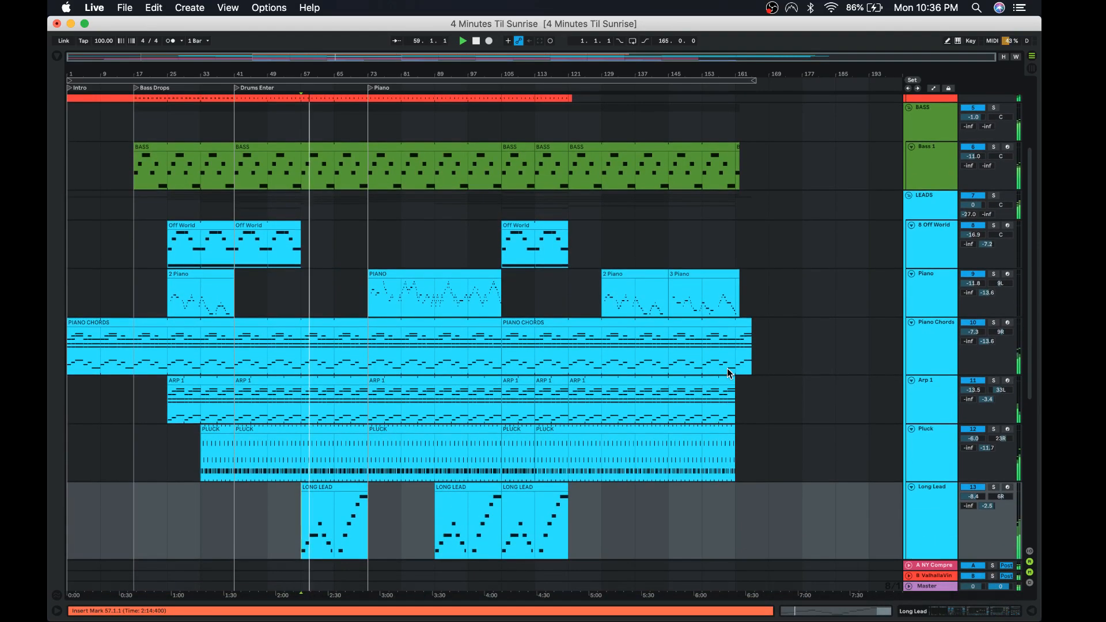
scroll(727, 369, up, 3)
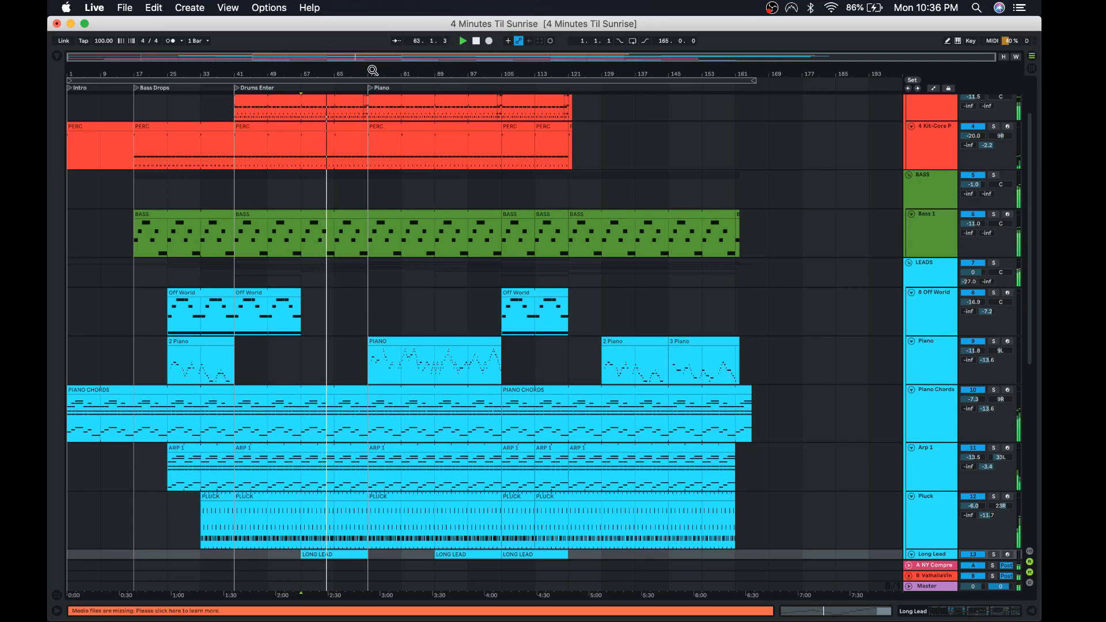
Set the playback start to bar 72, just before the Piano section, and audition the drum fill with the Drums track soloed.
drag(373, 71, 461, 217)
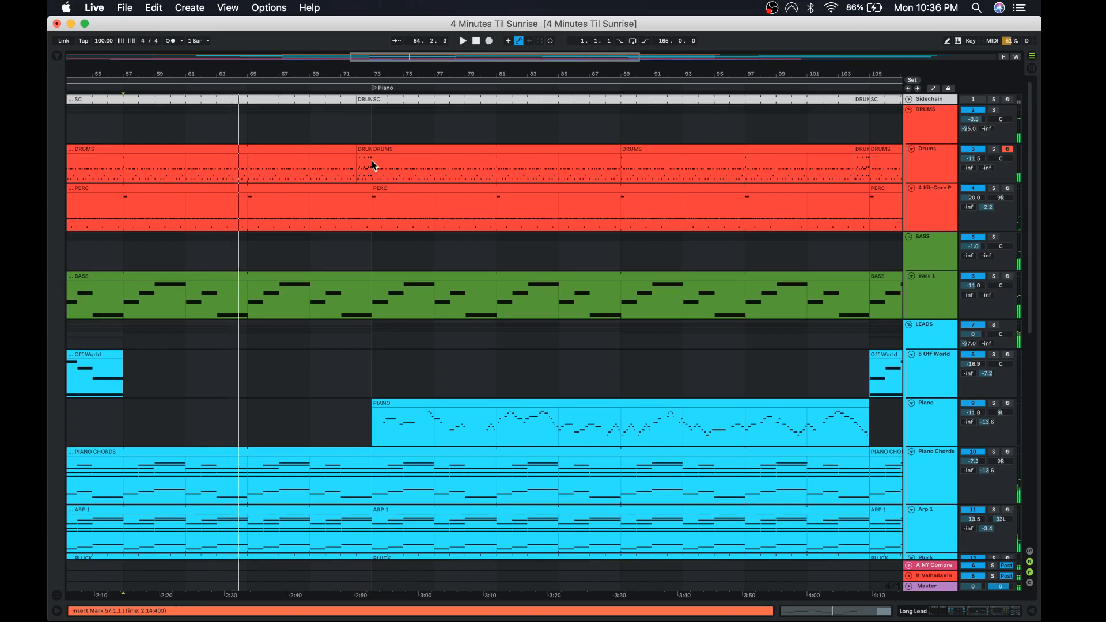
click(354, 136)
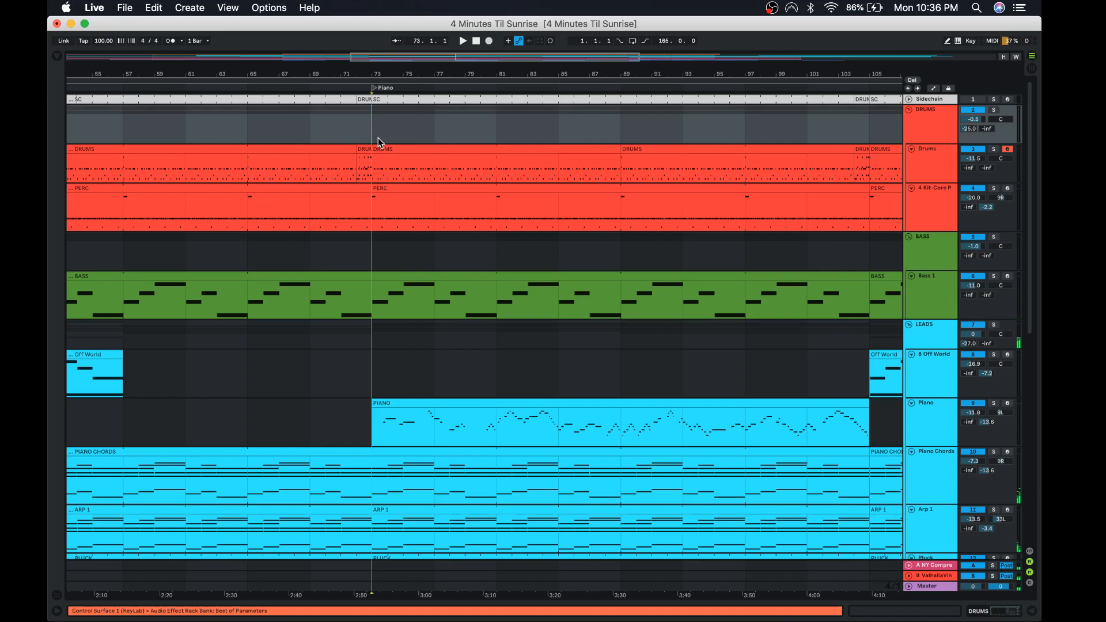
click(355, 126)
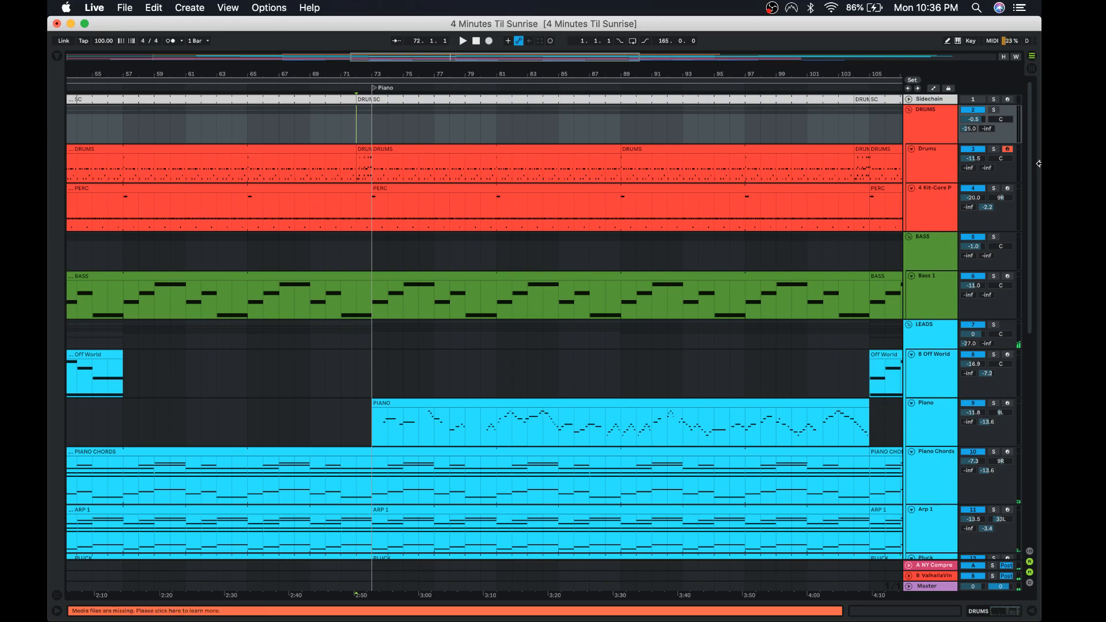
click(994, 149)
key(space)
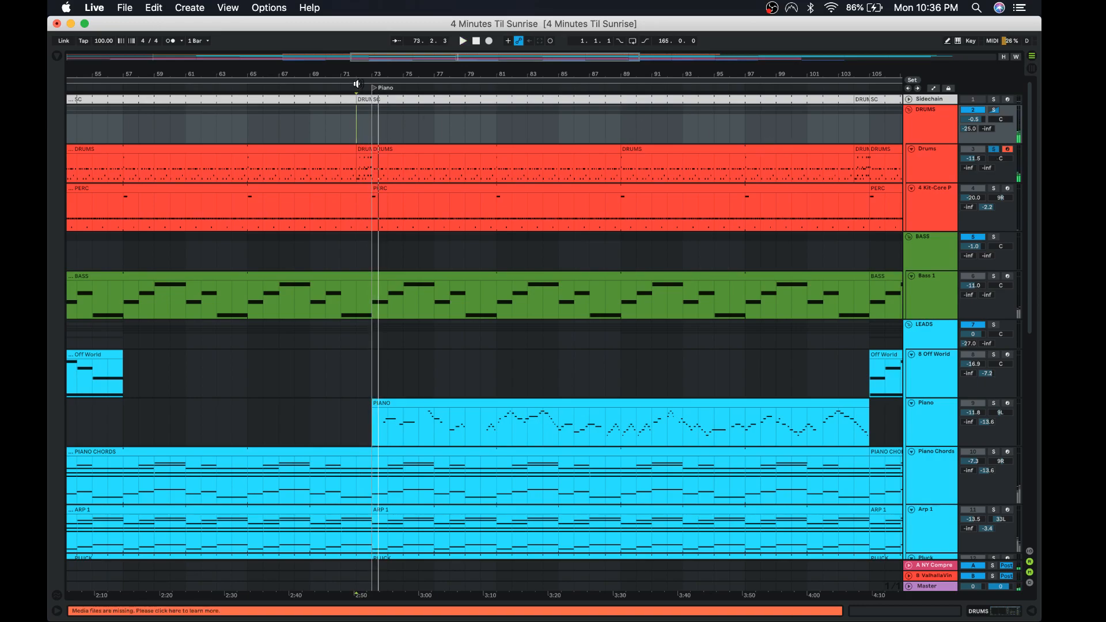
Open the one-bar DRUMS fill clip at bar 72 to inspect its notes.
drag(362, 73, 362, 109)
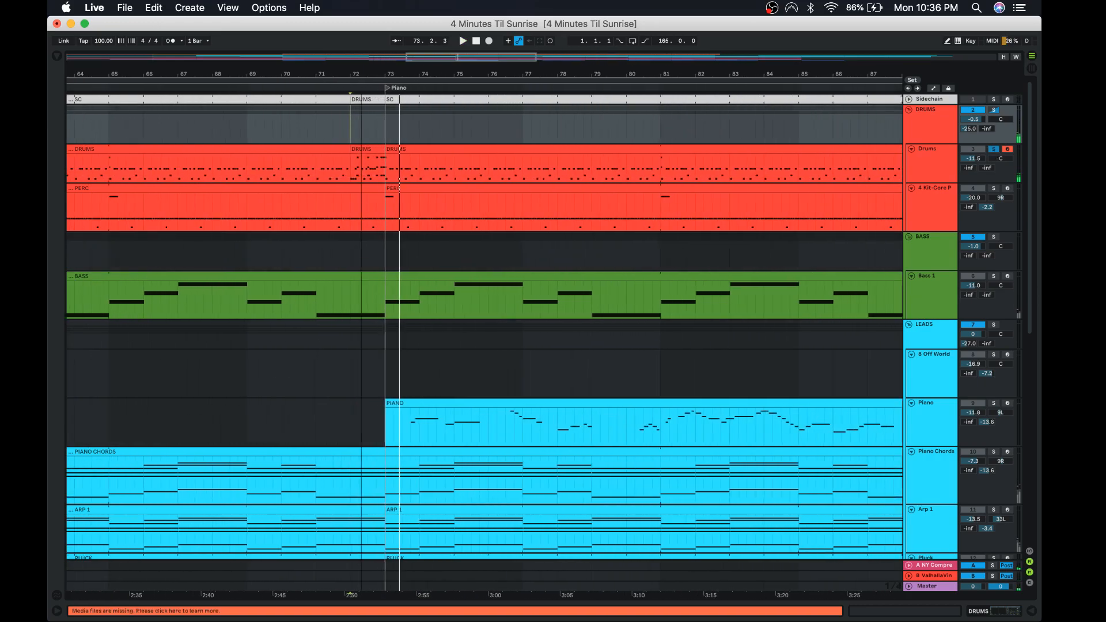
double_click(371, 149)
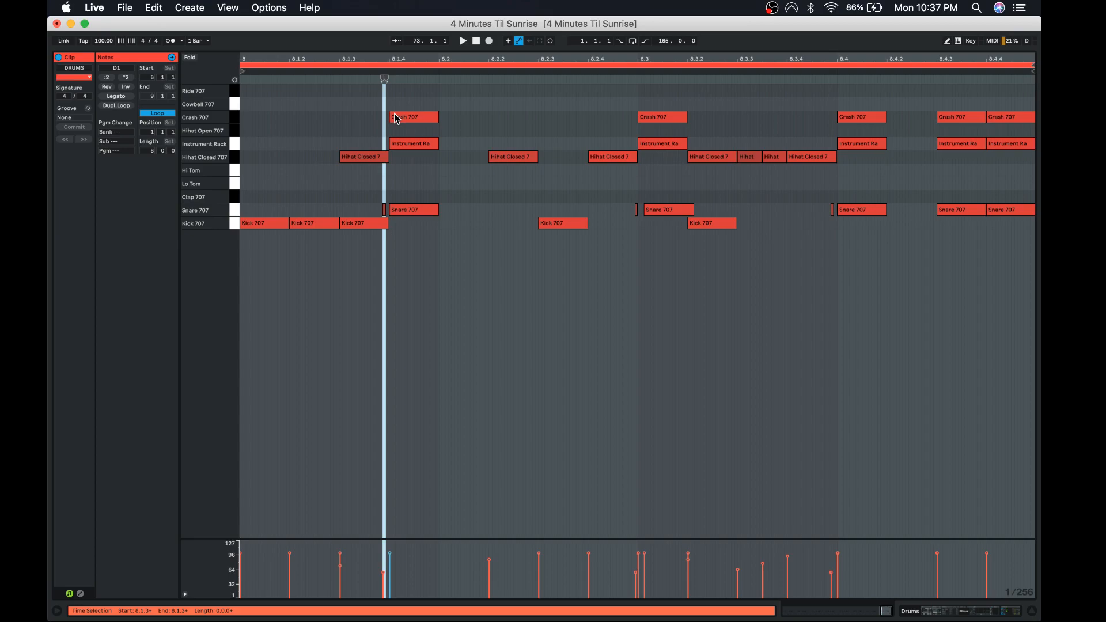
Isolate the snare in the DRUMS fill clip by deactivating the kick, hi-hat, Instrument Rack and crash notes, and audition it from the arrangement.
drag(386, 59, 386, 144)
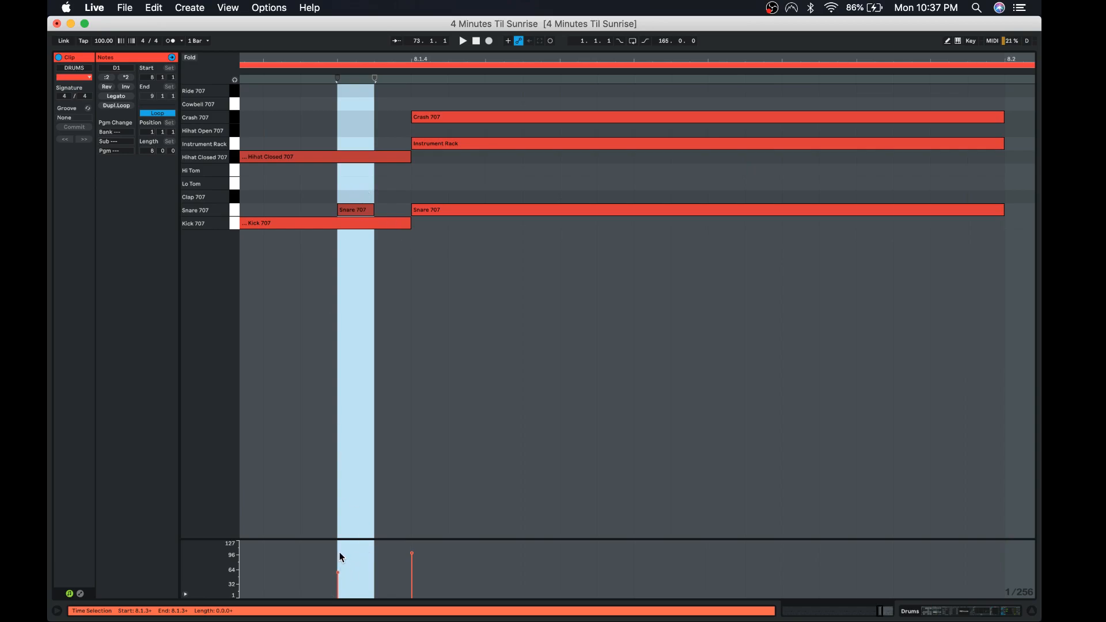
drag(363, 58, 364, 15)
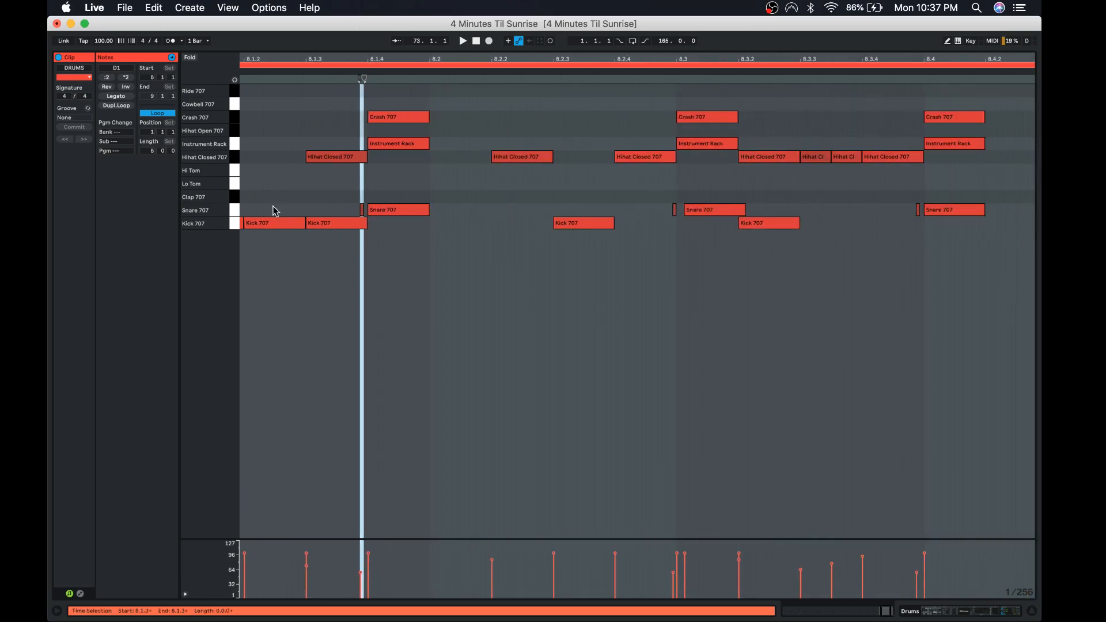
click(235, 228)
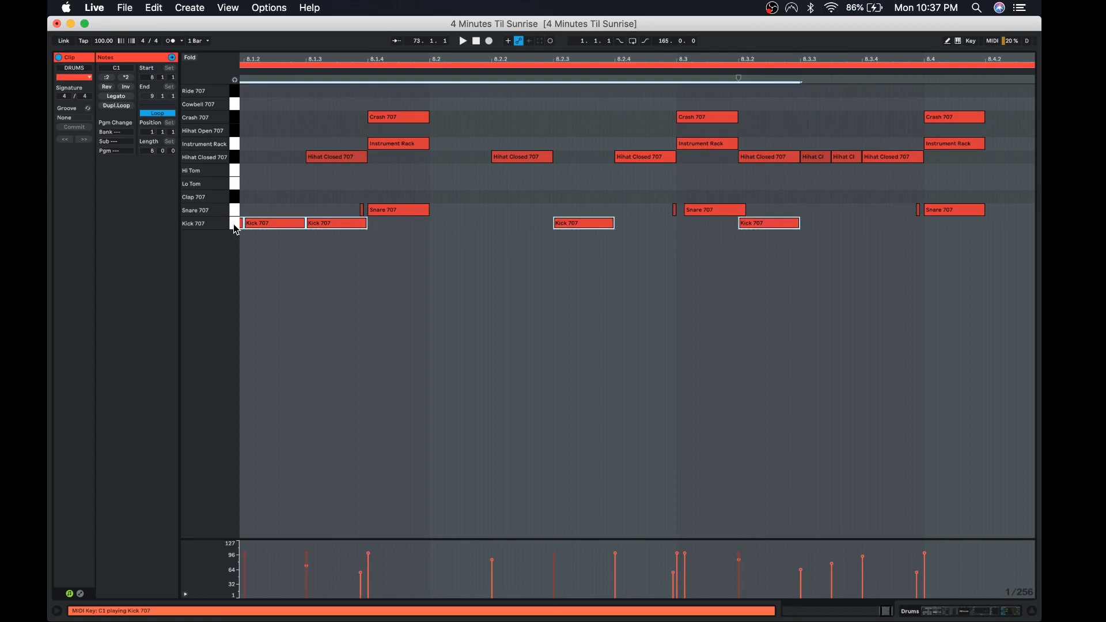
key(0)
drag(233, 181, 227, 121)
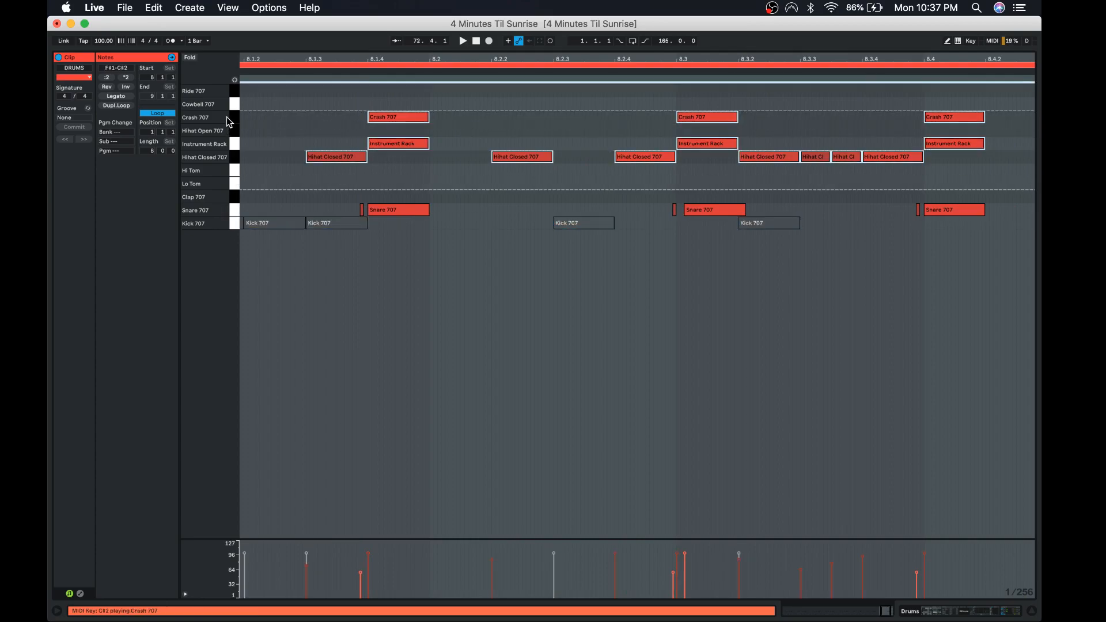
key(0)
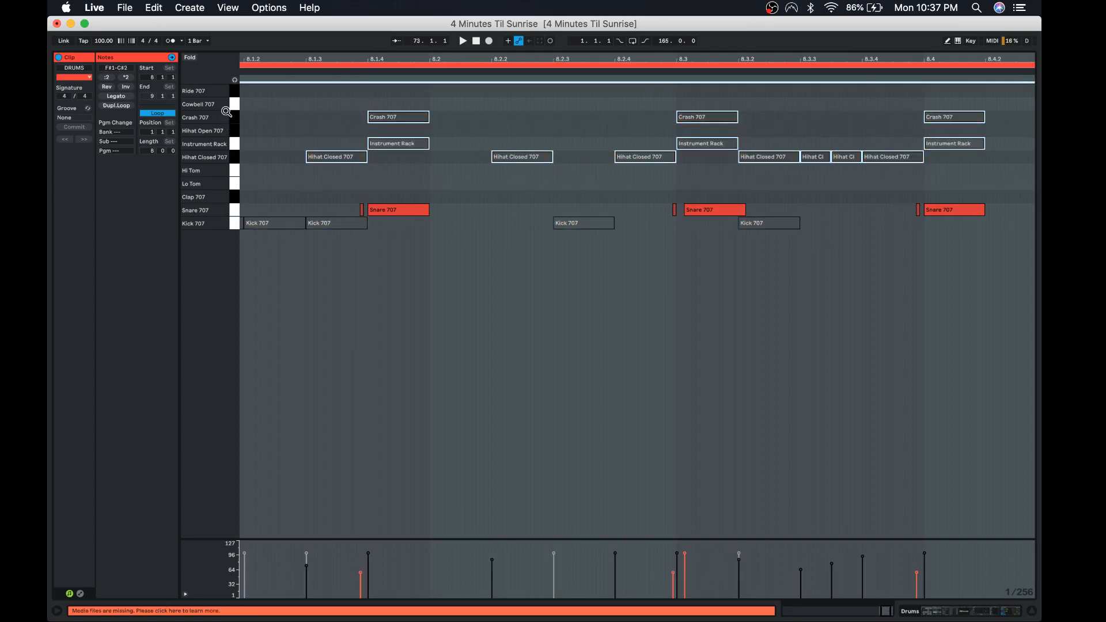
key(super+alt+l)
key(space)
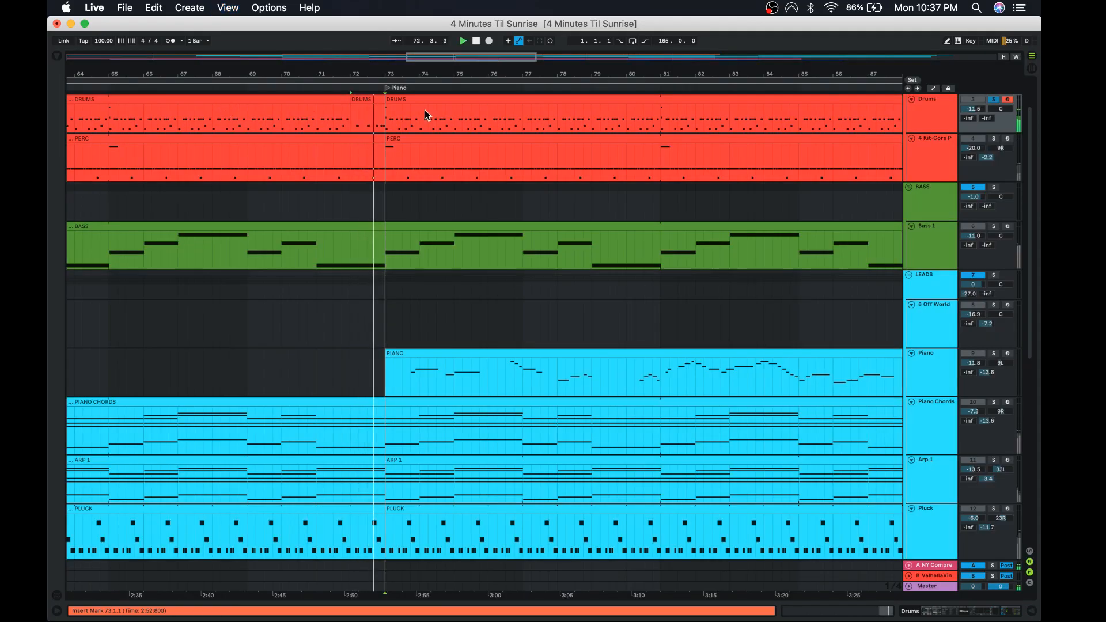
Reopen the DRUMS fill clip at bar 72, reactivate its kick, hi-hat, Instrument Rack and crash notes, and return to the arrangement.
double_click(356, 101)
key(space)
click(218, 225)
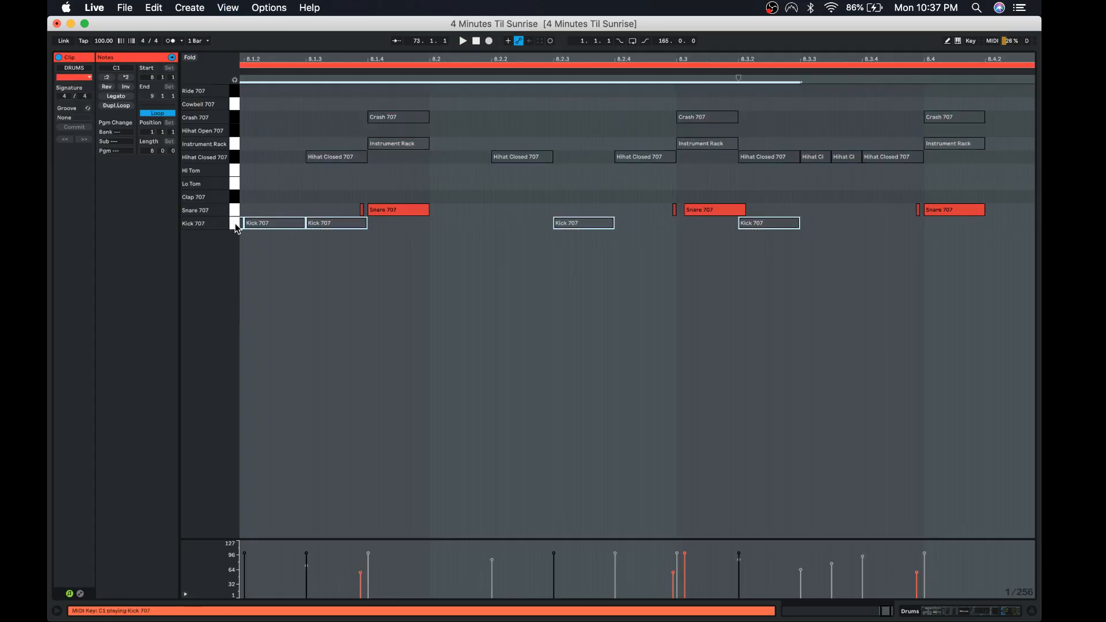
click(234, 160)
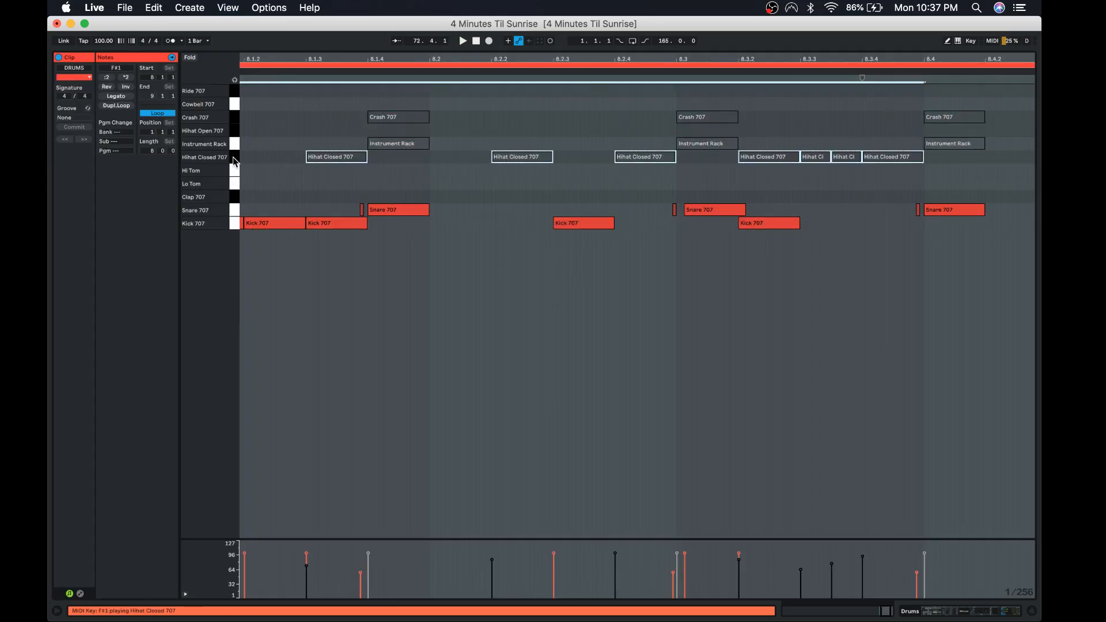
click(236, 143)
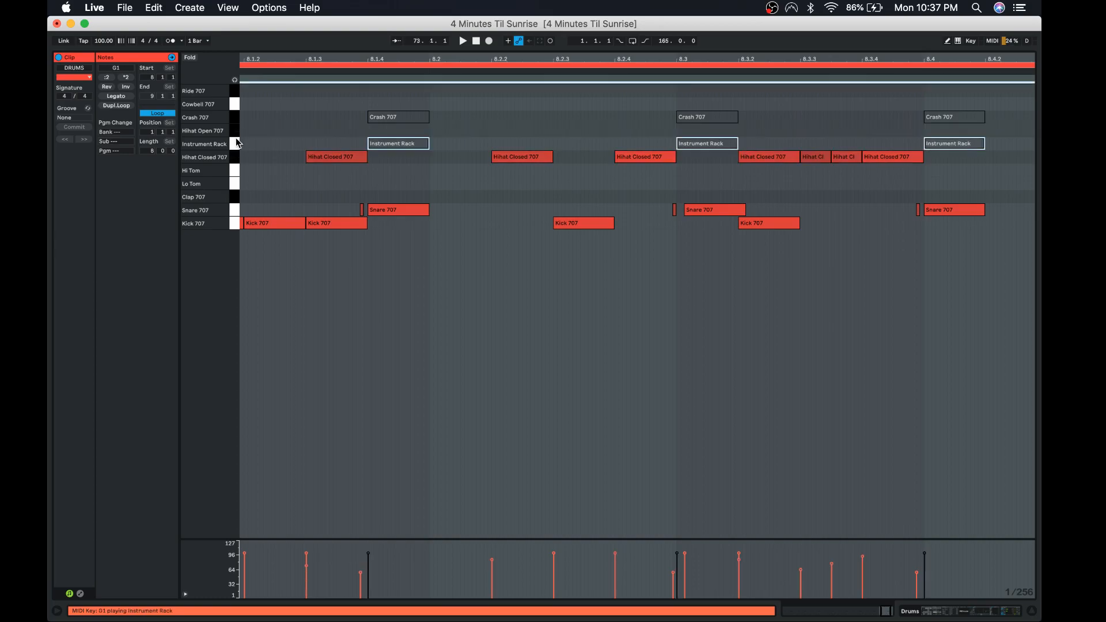
click(236, 121)
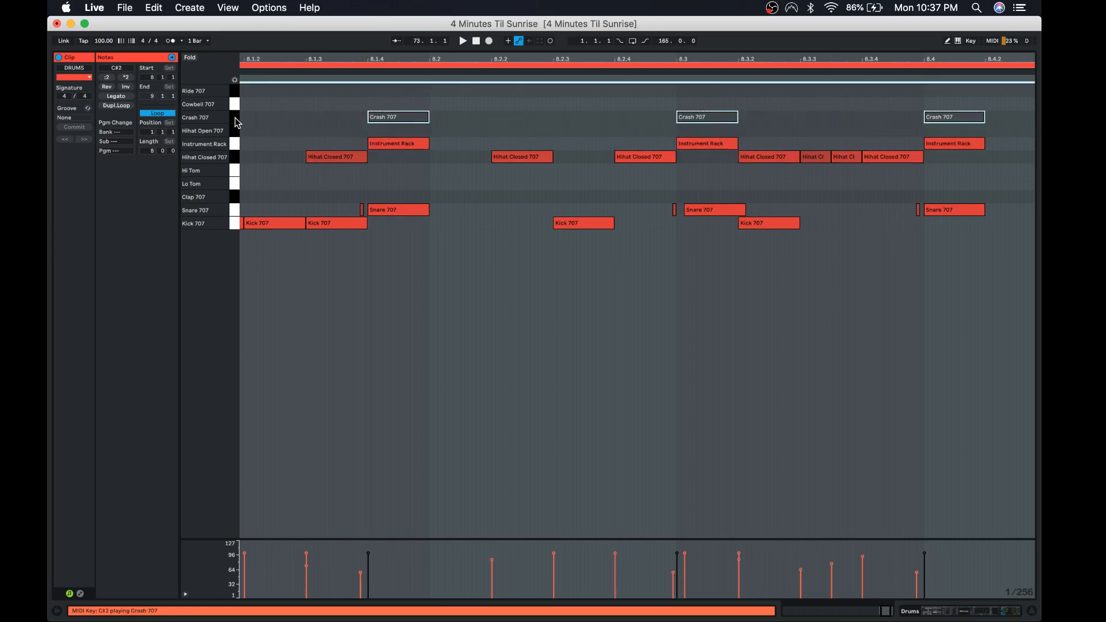
key(super+alt+l)
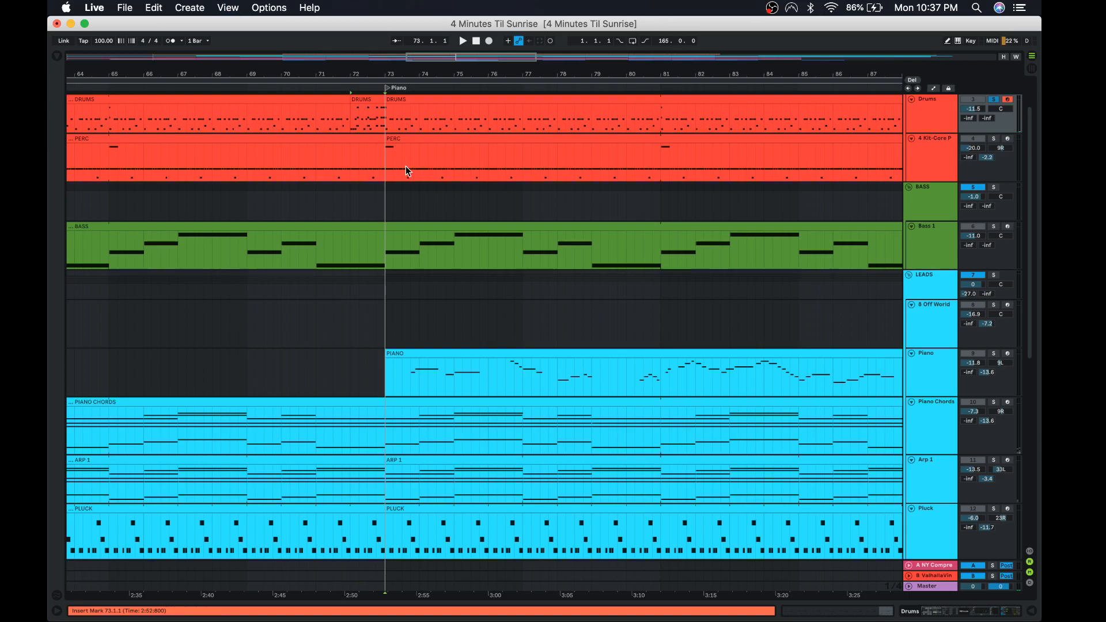
Open the 32-bar PIANO clip at bar 73 to inspect its notes, and return to the arrangement.
click(340, 192)
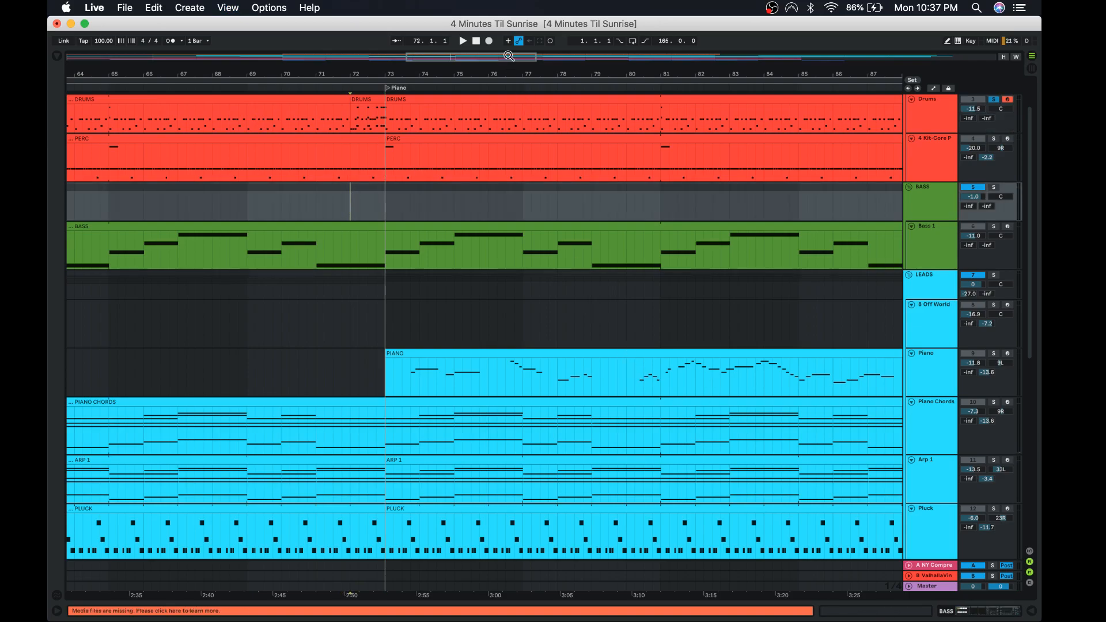
drag(509, 68, 509, 17)
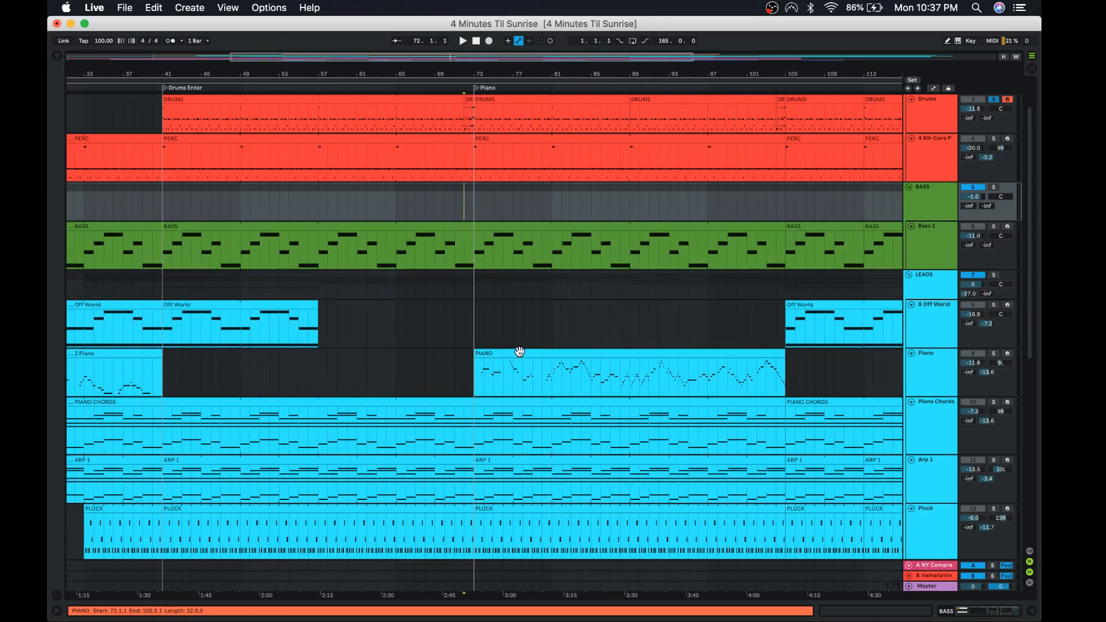
double_click(493, 354)
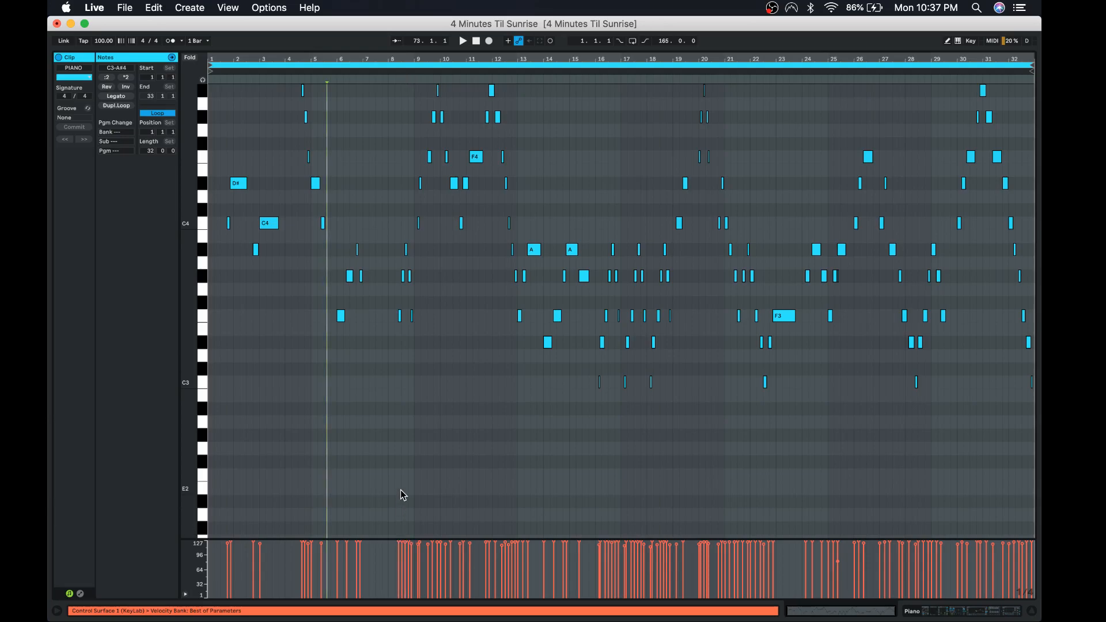
key(super+alt+l)
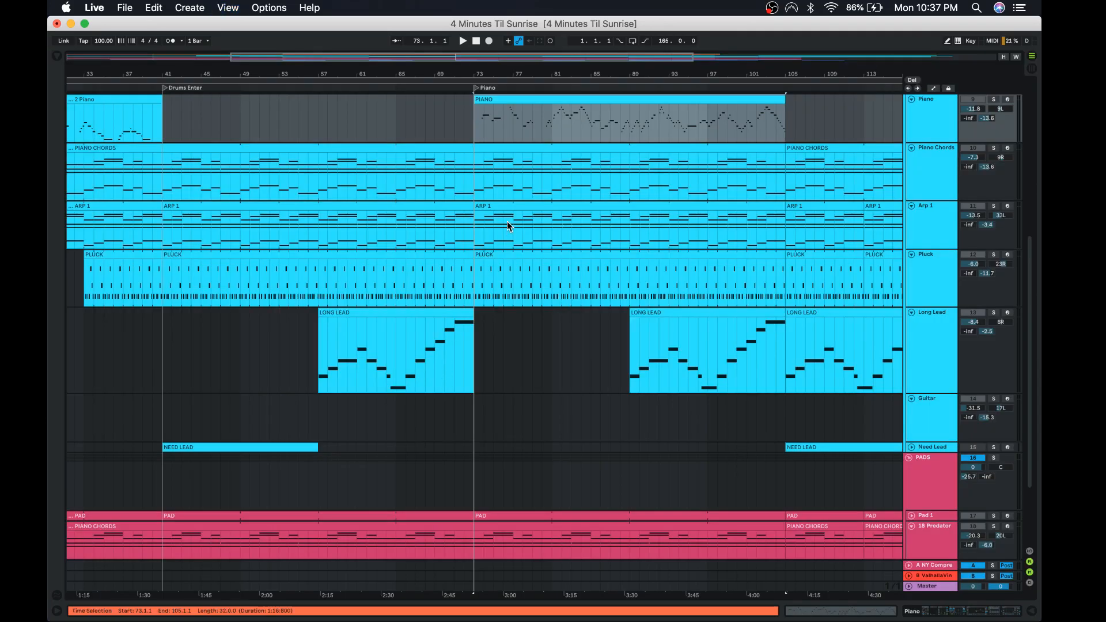
Set the playback start to bar 72 and play the full mix into the Piano section with the Drums track unsoloed.
scroll(507, 222, up, 10)
scroll(507, 222, up, 2)
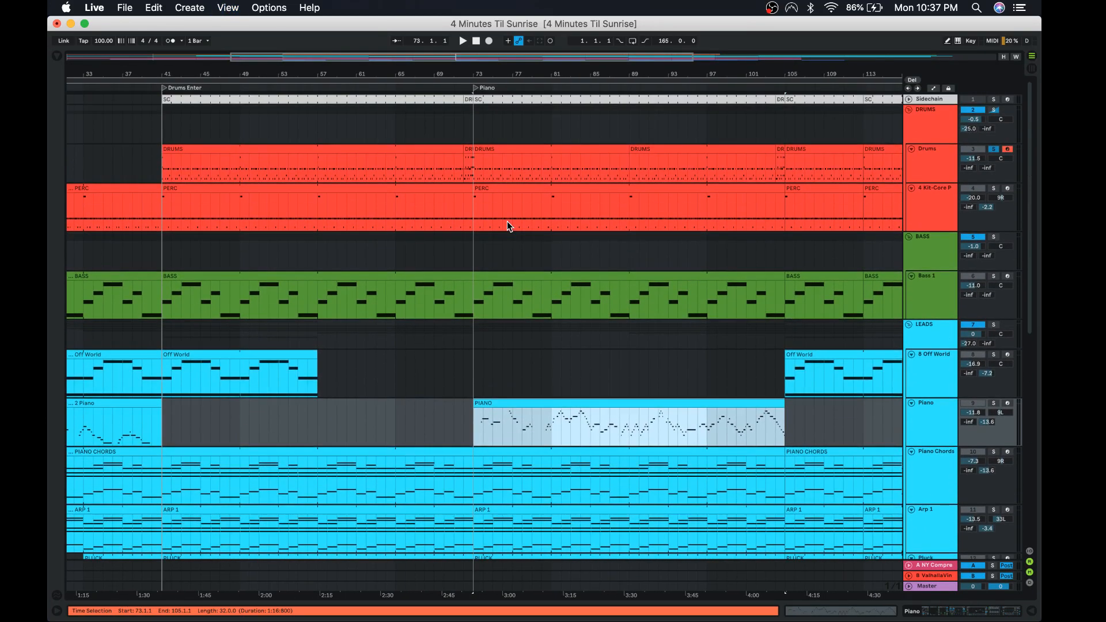
click(463, 122)
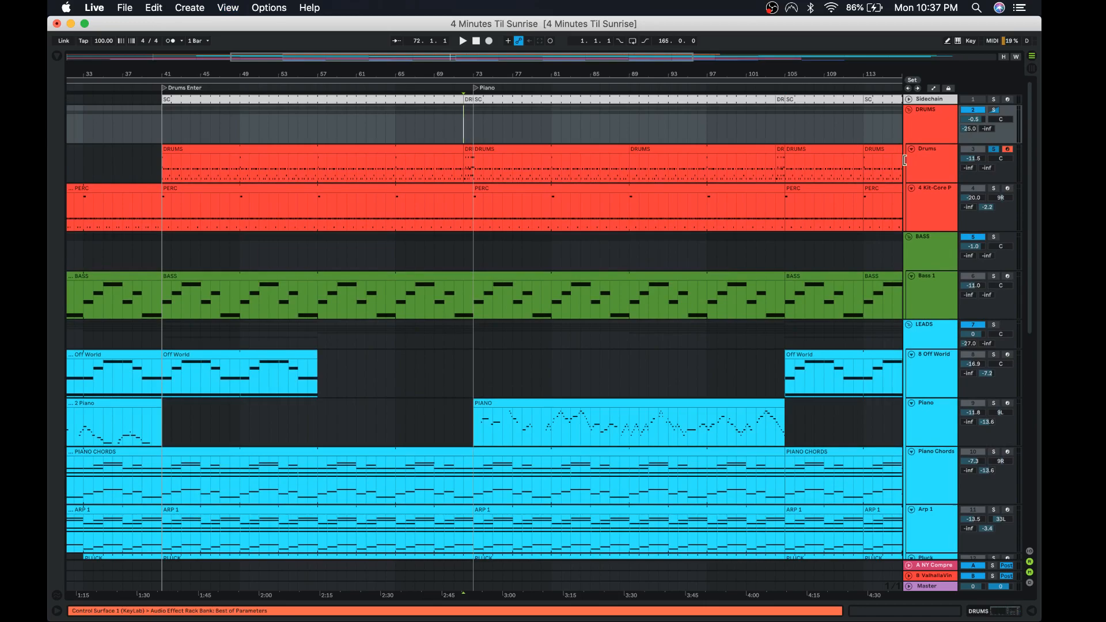
key(space)
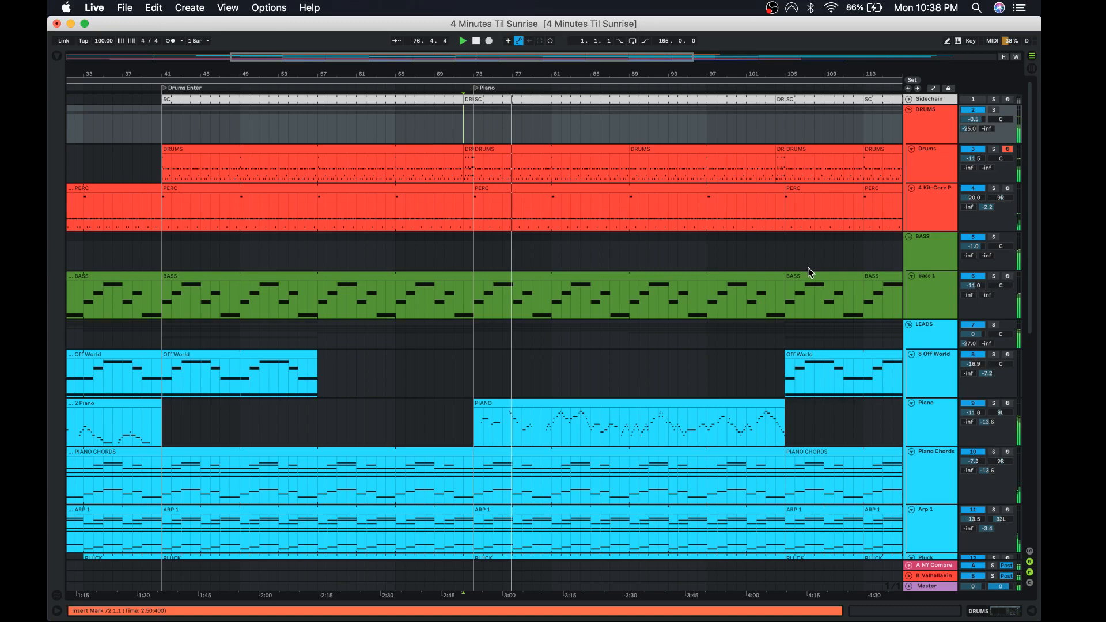
Examine how the tracks develop after the Piano marker, looking over the drums, bass, leads and pads across the whole song.
scroll(807, 267, right, 5)
scroll(807, 267, down, 1)
scroll(808, 267, right, 4)
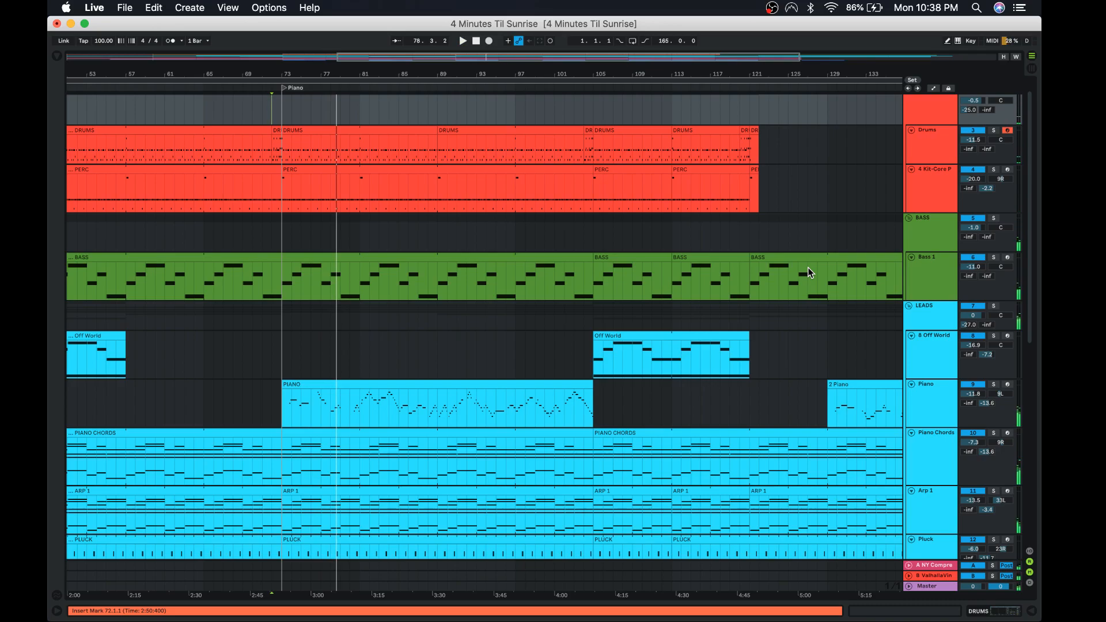
scroll(551, 267, down, 5)
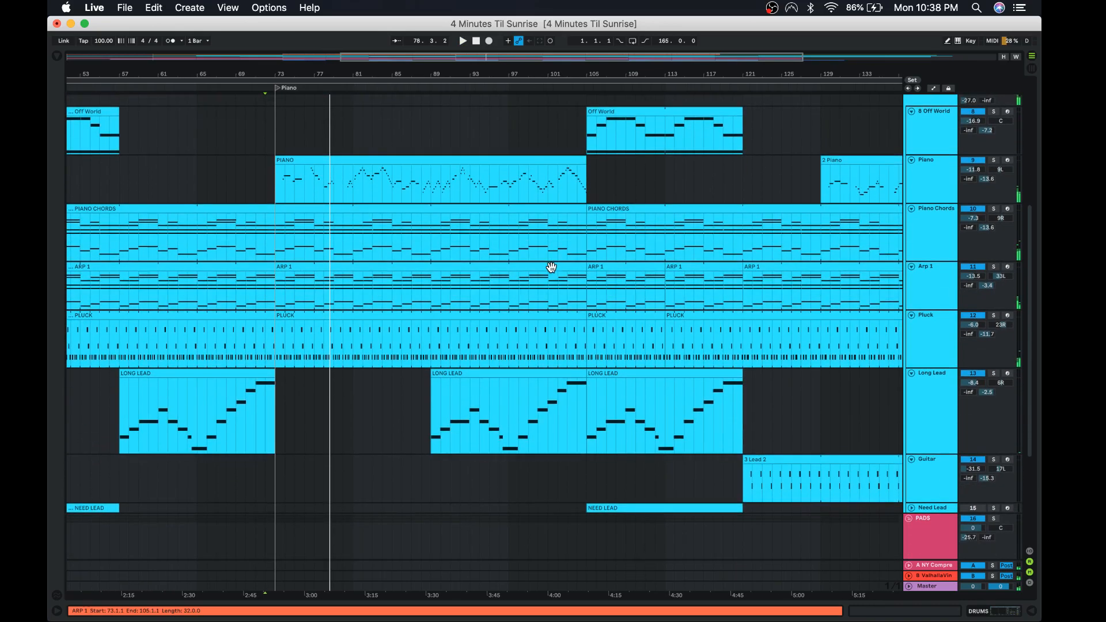
scroll(351, 417, up, 5)
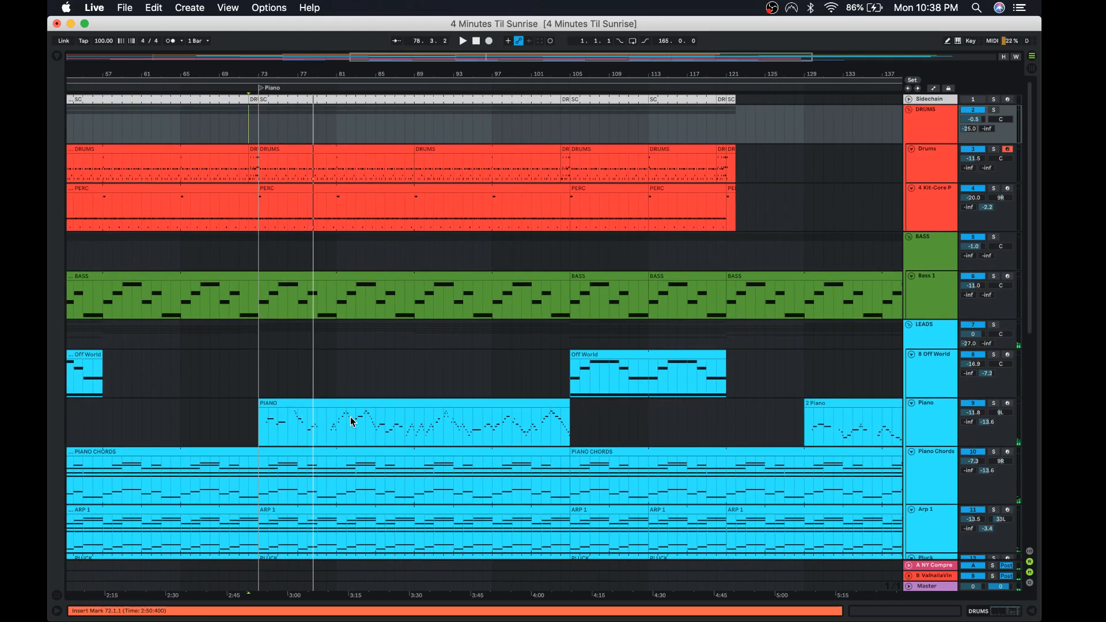
drag(457, 67, 456, 21)
scroll(487, 431, down, 5)
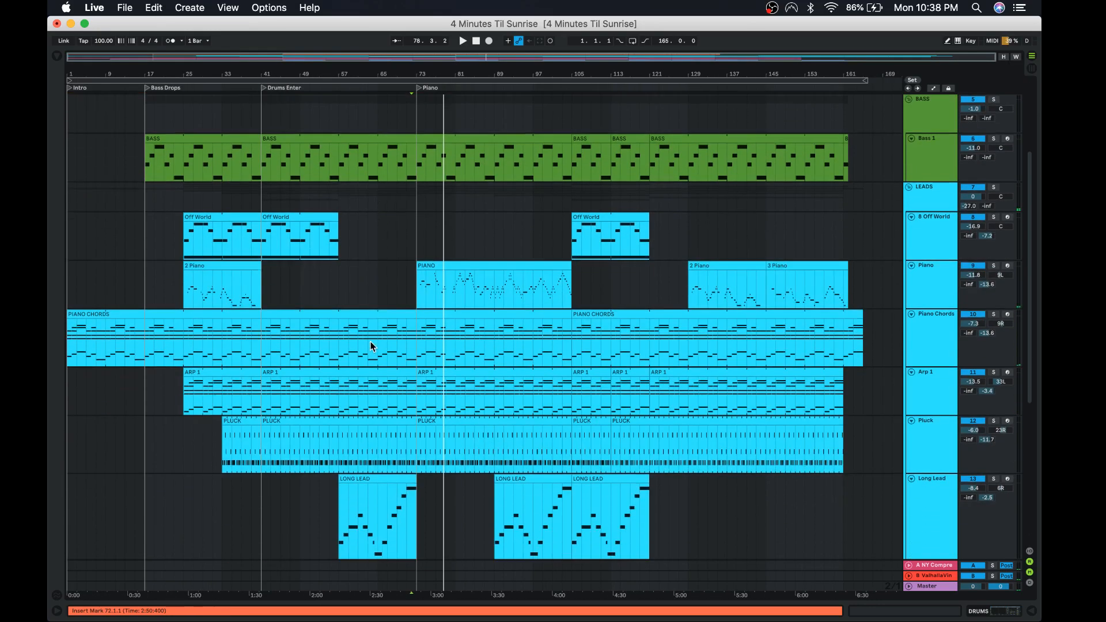
click(417, 319)
scroll(472, 360, up, 5)
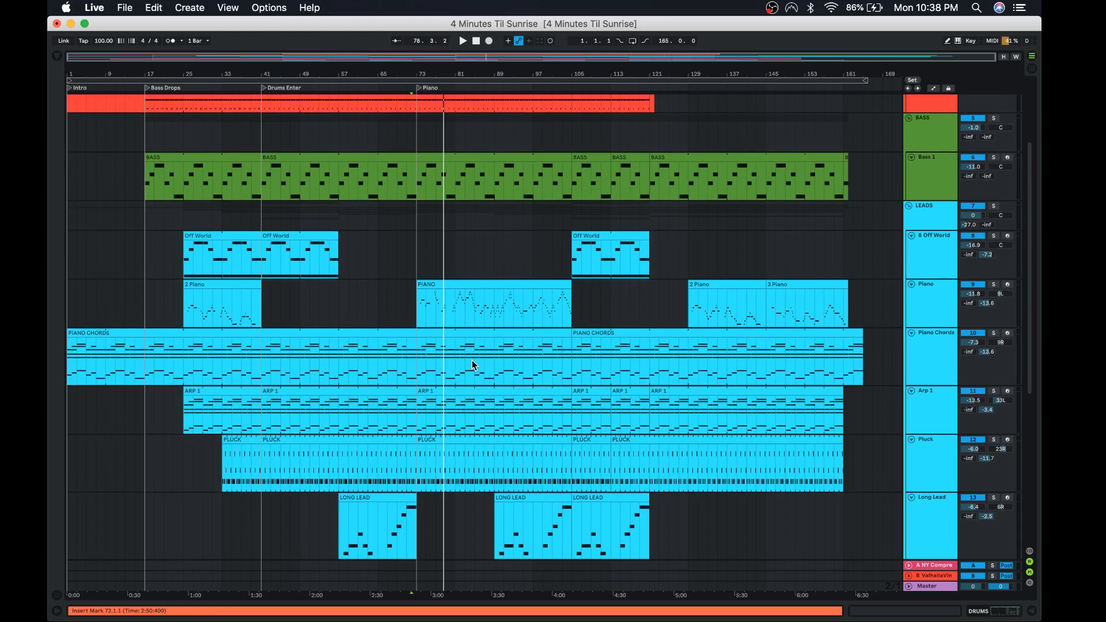
Place the insert mark at bar 121, and inspect the notes and velocities of the 2 Piano clip at bar 129 in an enlarged velocity lane.
click(644, 123)
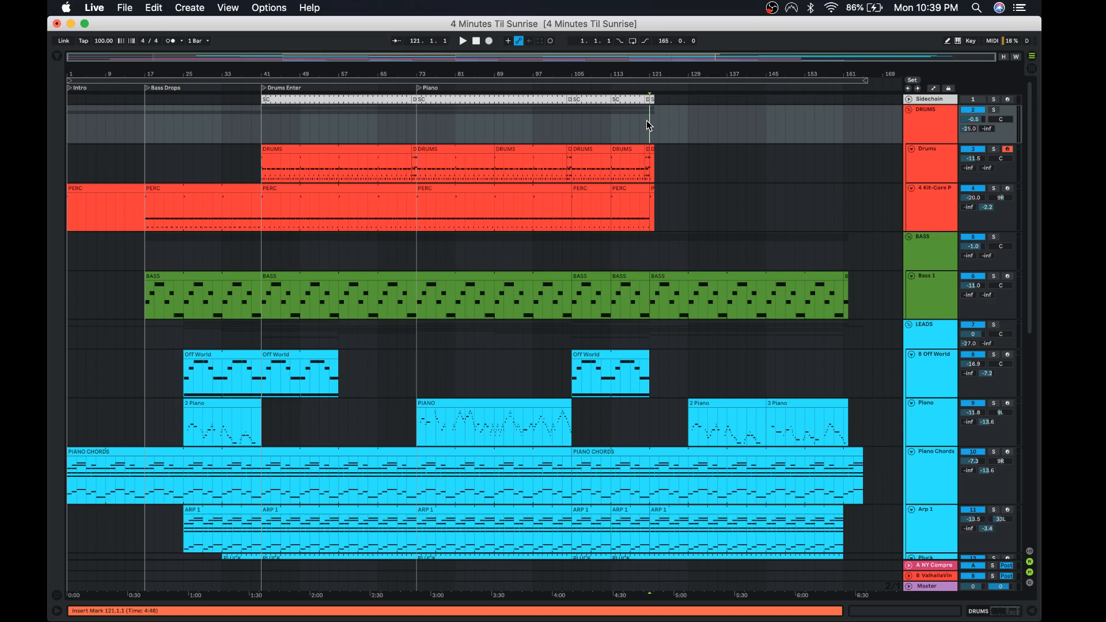
scroll(778, 371, down, 1)
double_click(728, 392)
drag(677, 538, 672, 373)
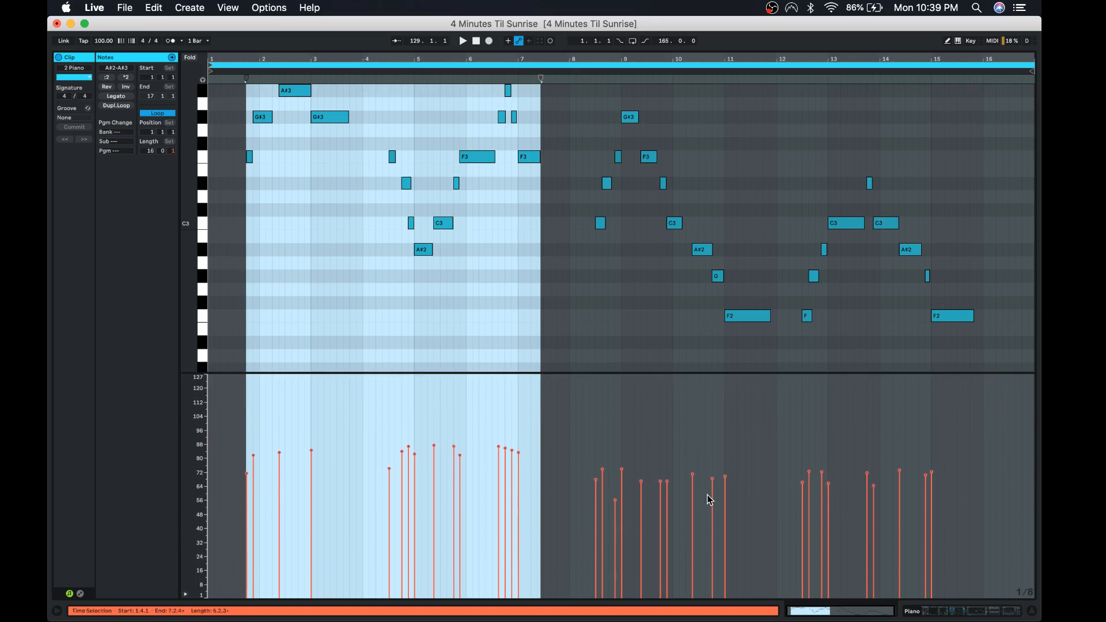
click(1032, 611)
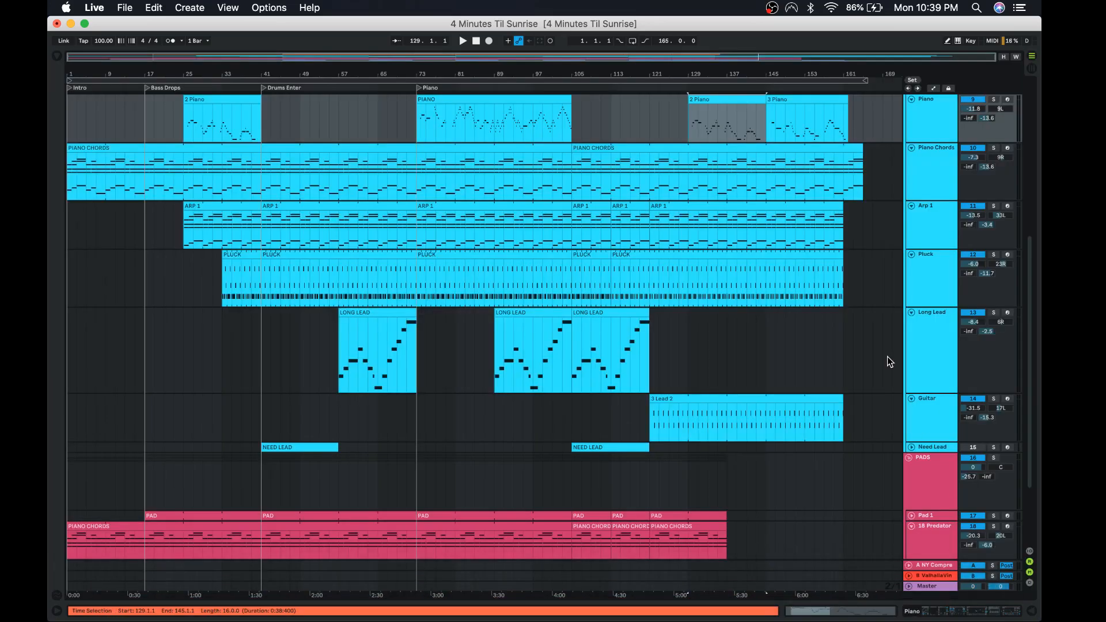
Play the outro's full mix from bar 129 with the bass and lead tracks in view.
scroll(888, 359, up, 3)
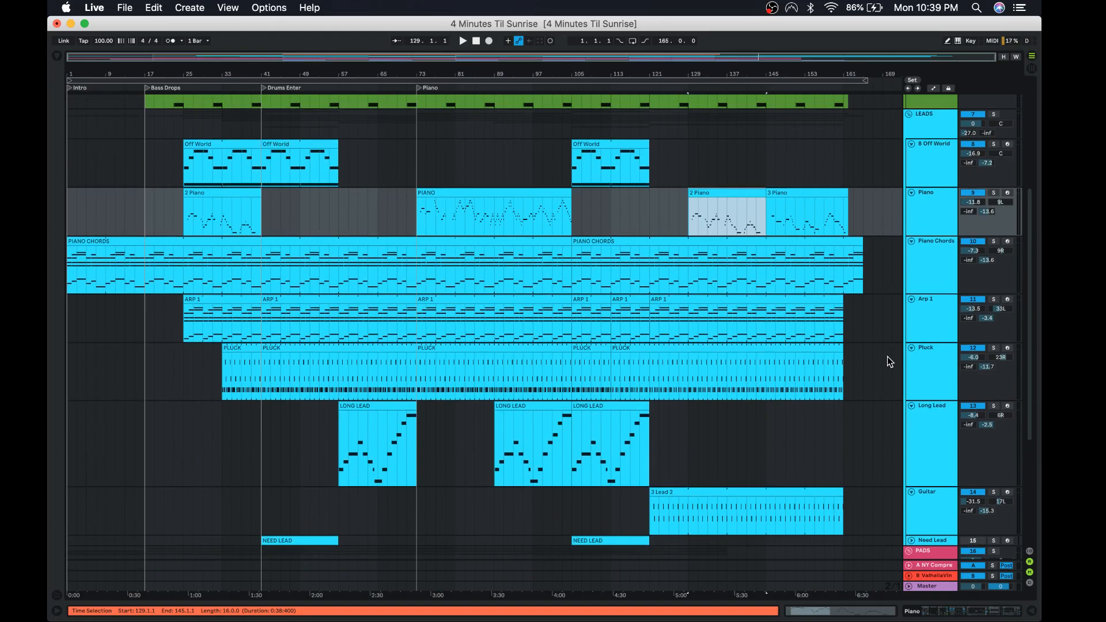
scroll(887, 359, up, 3)
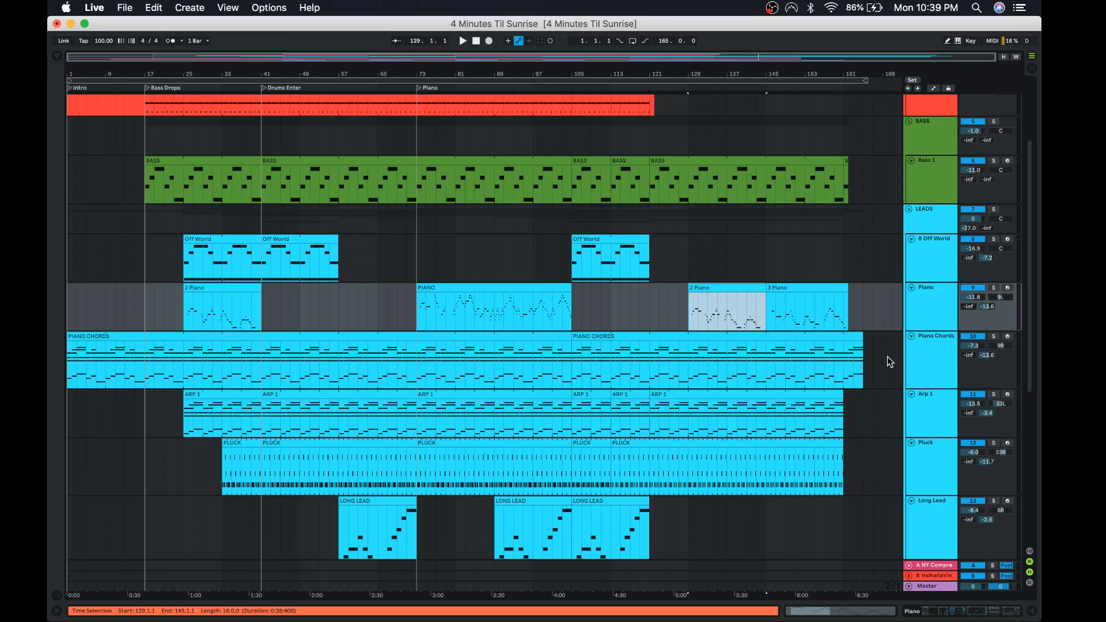
key(space)
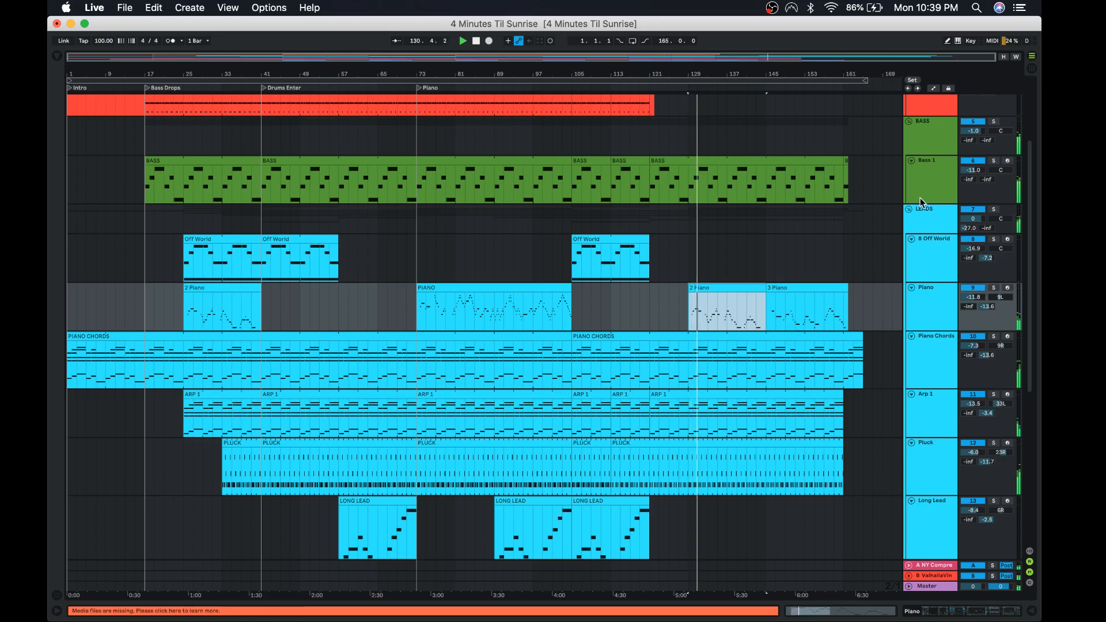
Select the BASS group and show automation to examine the outro's Auto Filter frequency curves on the bass, piano chords, arp and pluck tracks.
click(925, 147)
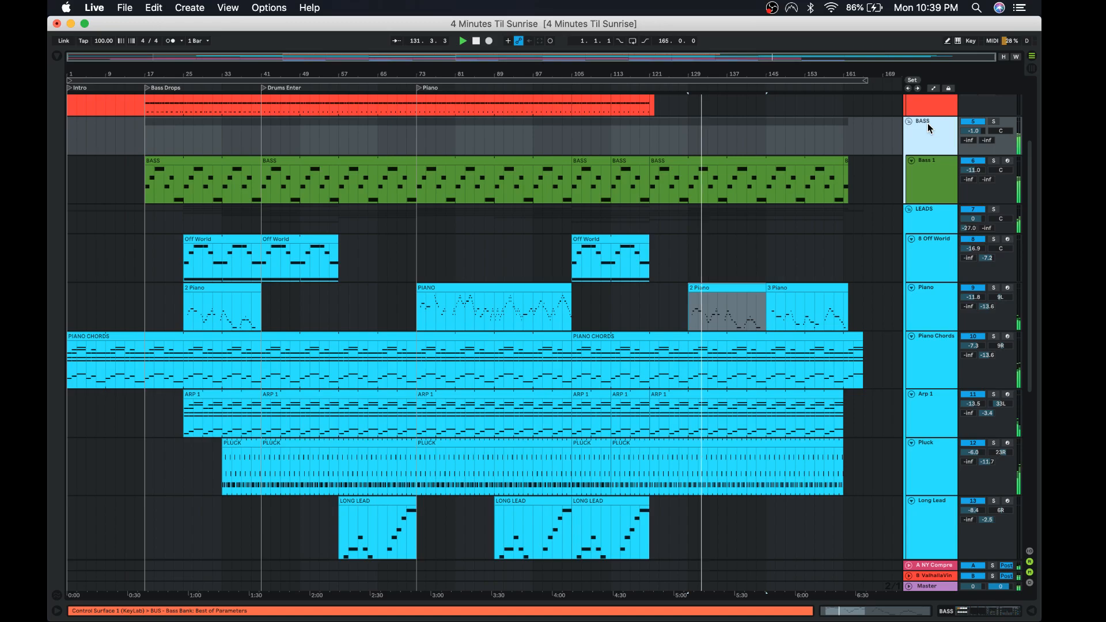
key(a)
scroll(928, 144, up, 3)
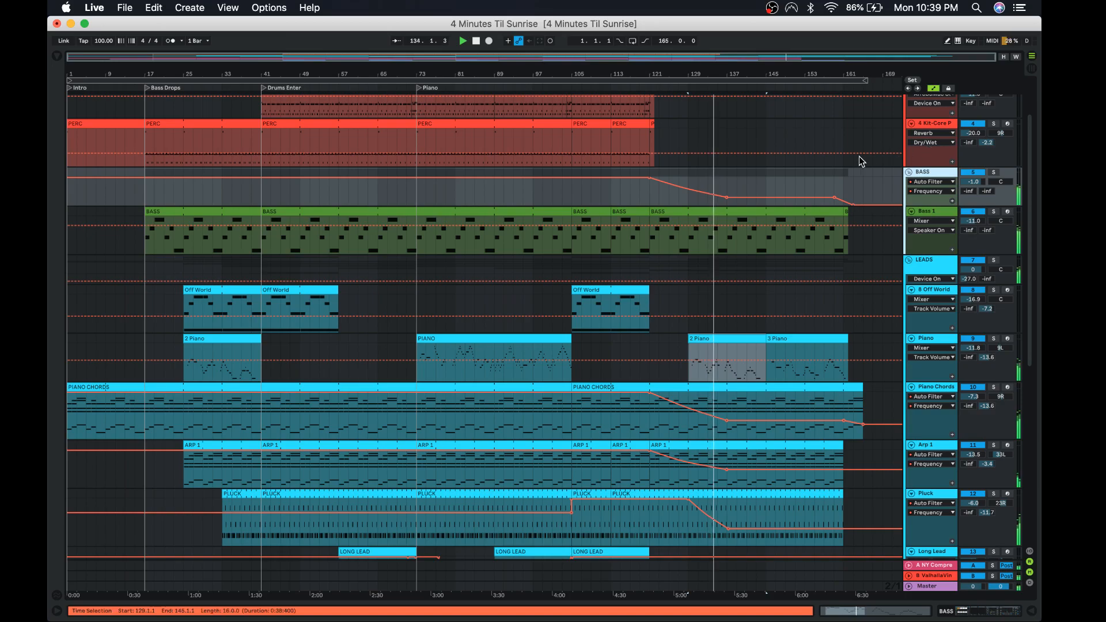
scroll(859, 157, down, 4)
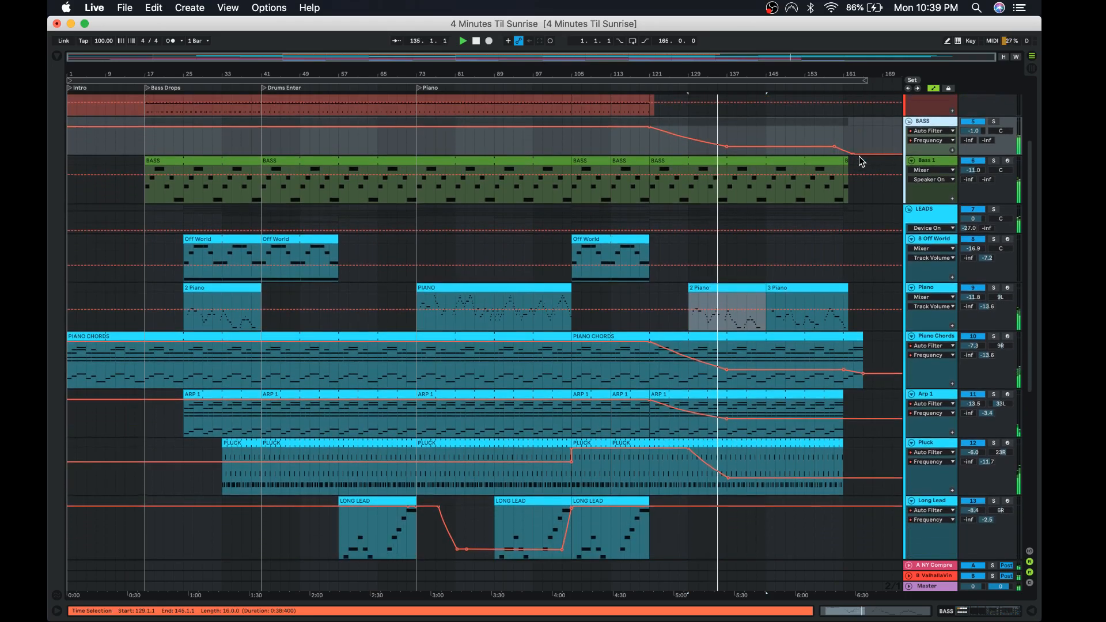
scroll(863, 160, down, 15)
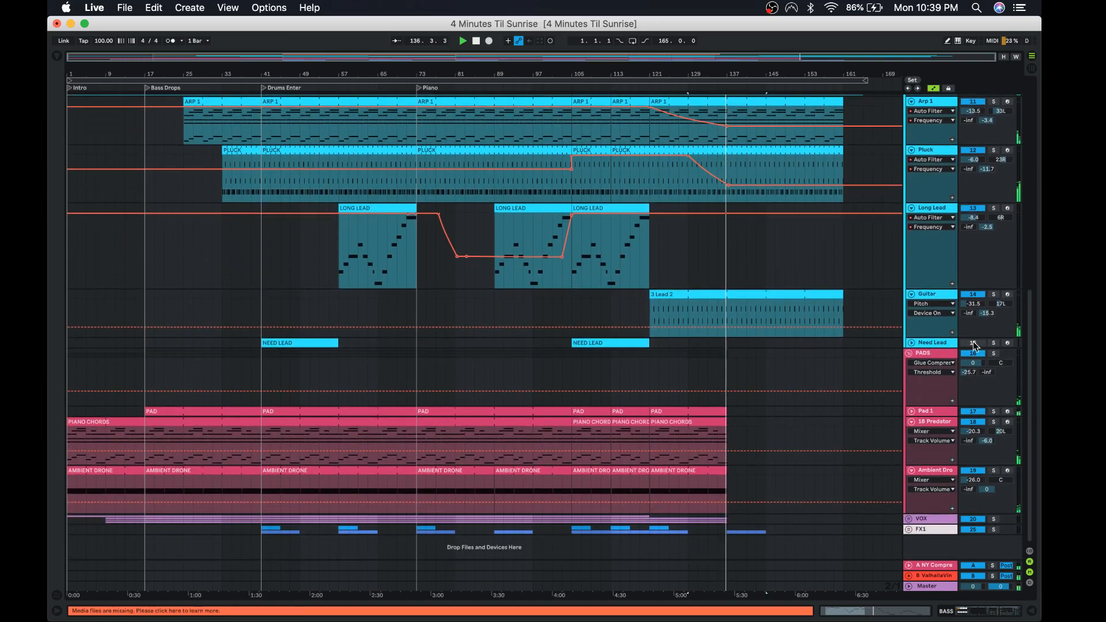
scroll(881, 309, up, 9)
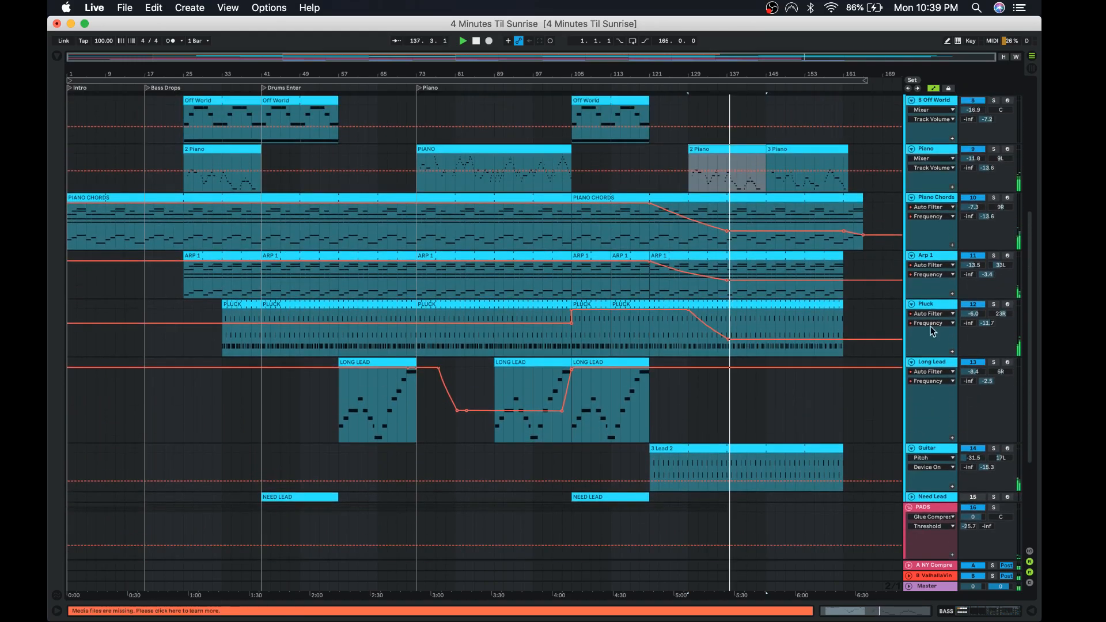
scroll(880, 308, up, 3)
scroll(880, 308, up, 3)
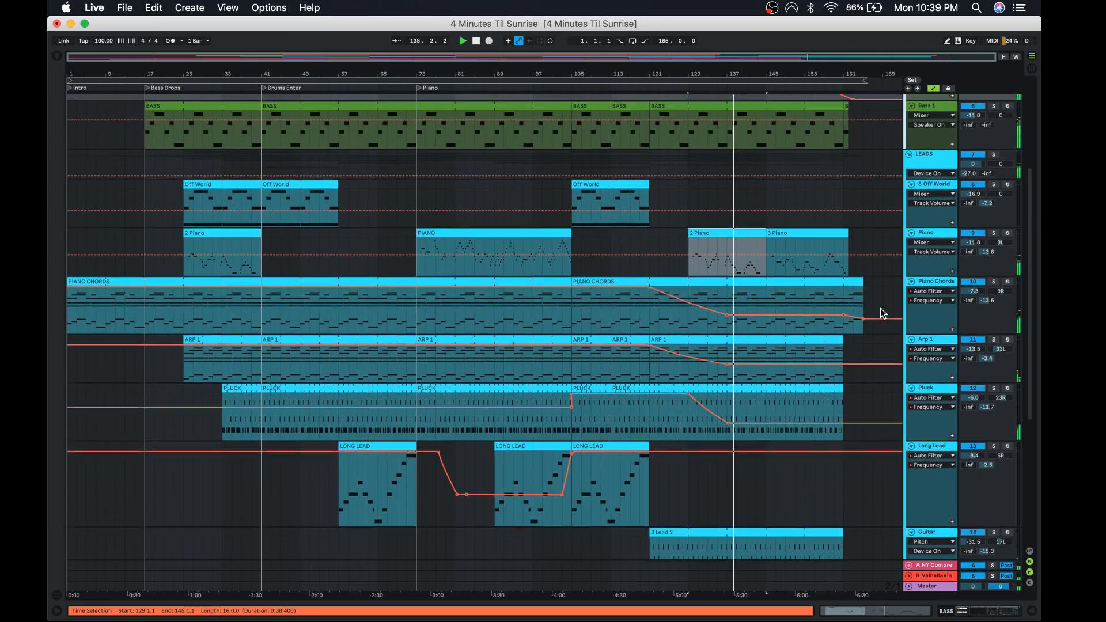
Examine the outro's Auto Filter frequency curves from the BASS group down to the Long Lead track during playback.
scroll(881, 309, up, 3)
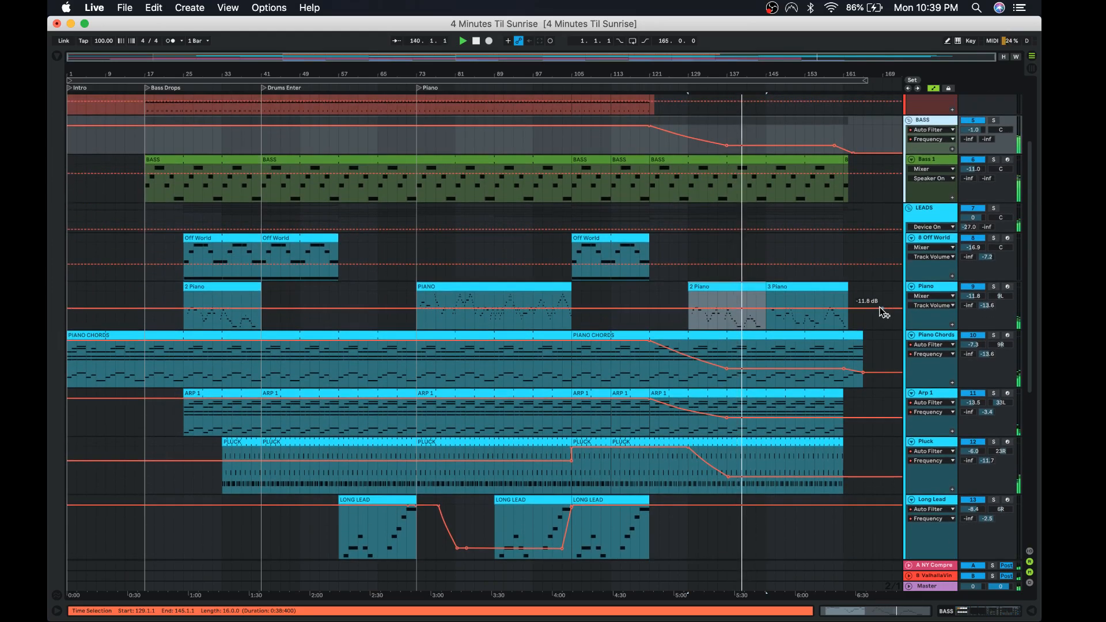
scroll(883, 313, up, 1)
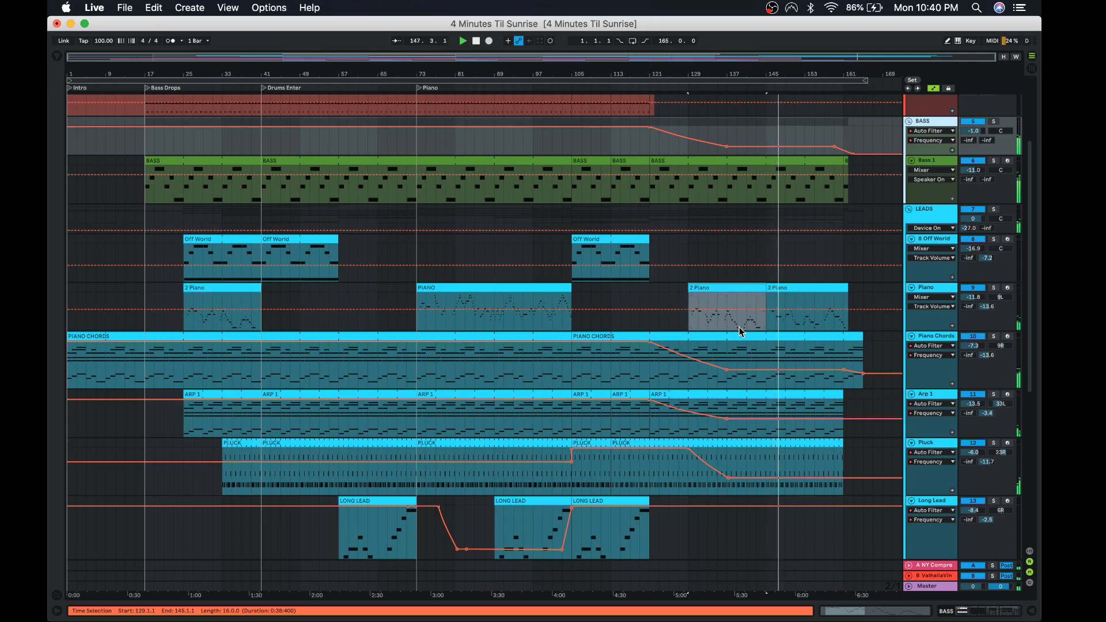
mouse_move(653, 345)
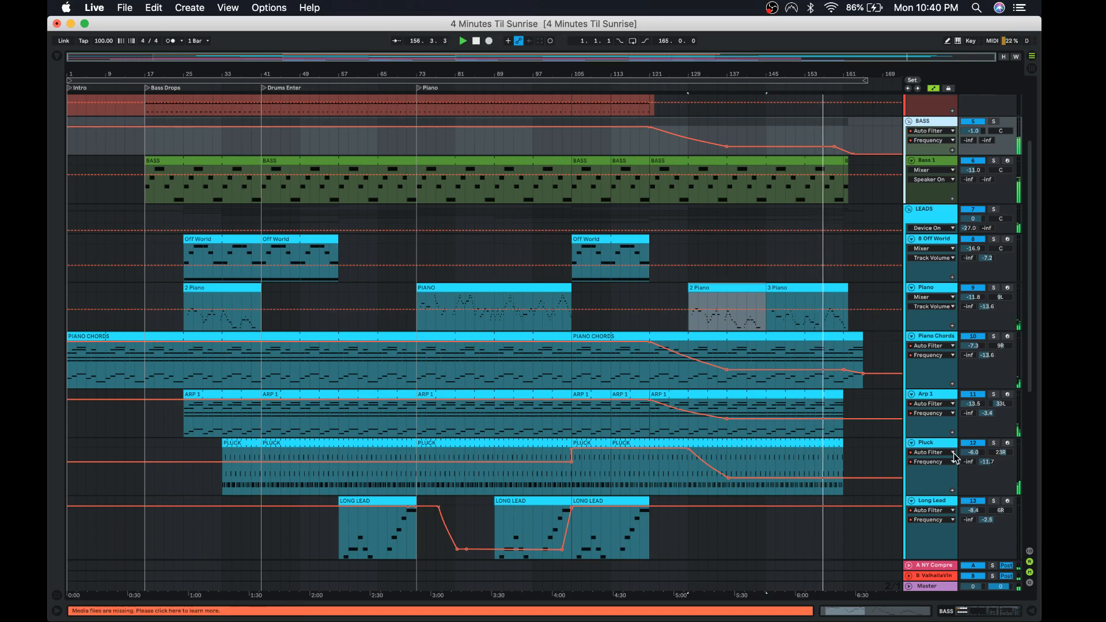
Open the Guitar track's device chain, unfold the Guitar Open rack to inspect its sample and effects, and hide the device view.
scroll(939, 425, down, 2)
scroll(938, 420, down, 3)
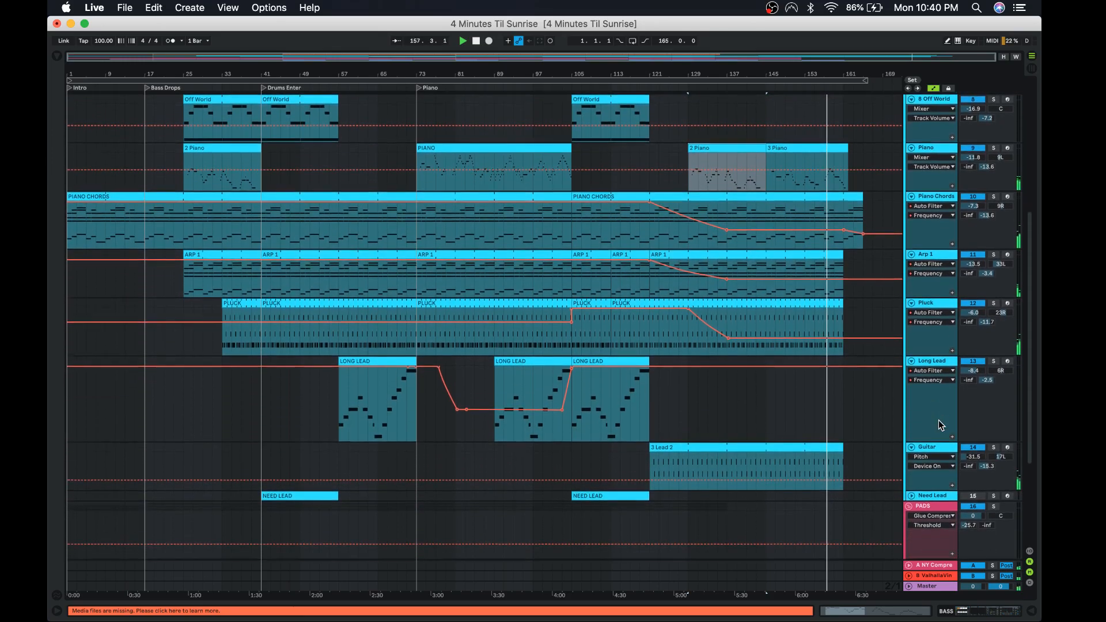
click(935, 441)
double_click(935, 442)
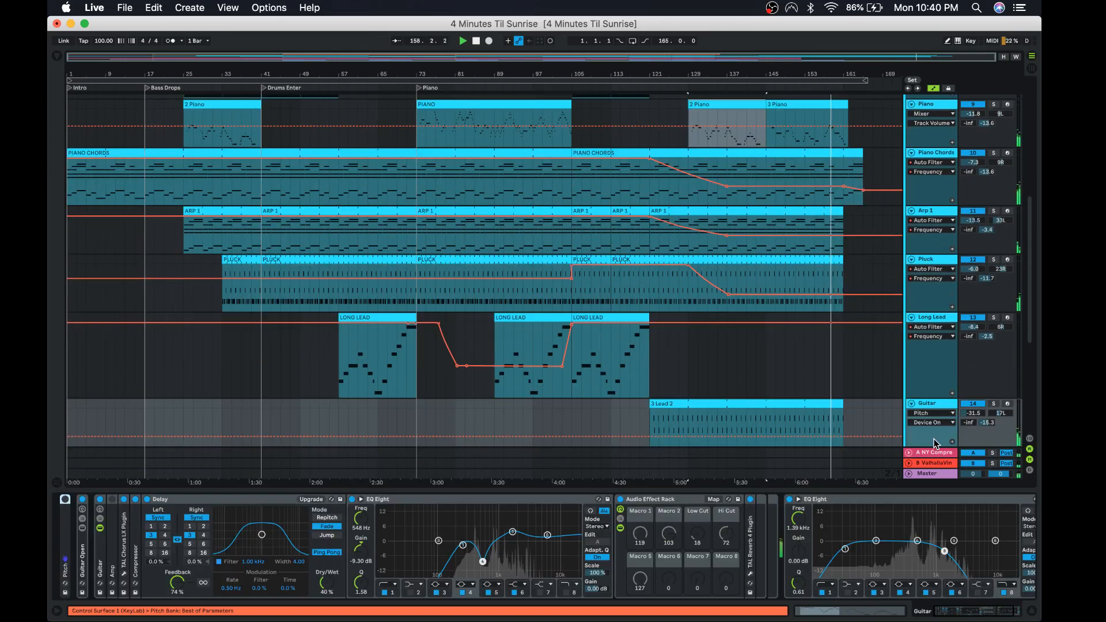
double_click(83, 554)
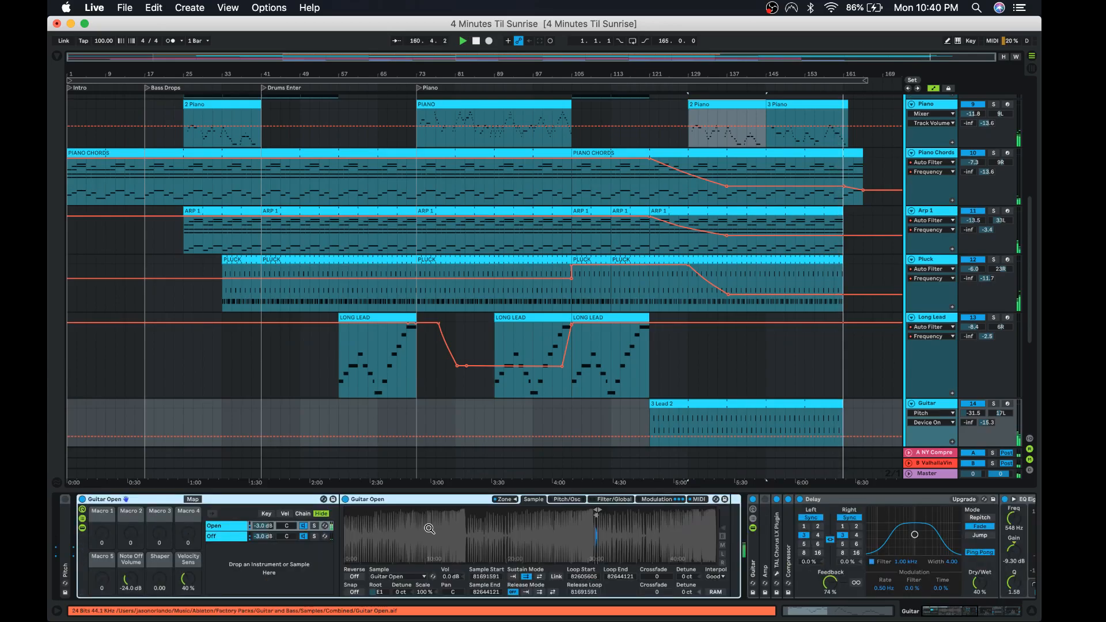
scroll(429, 529, right, 3)
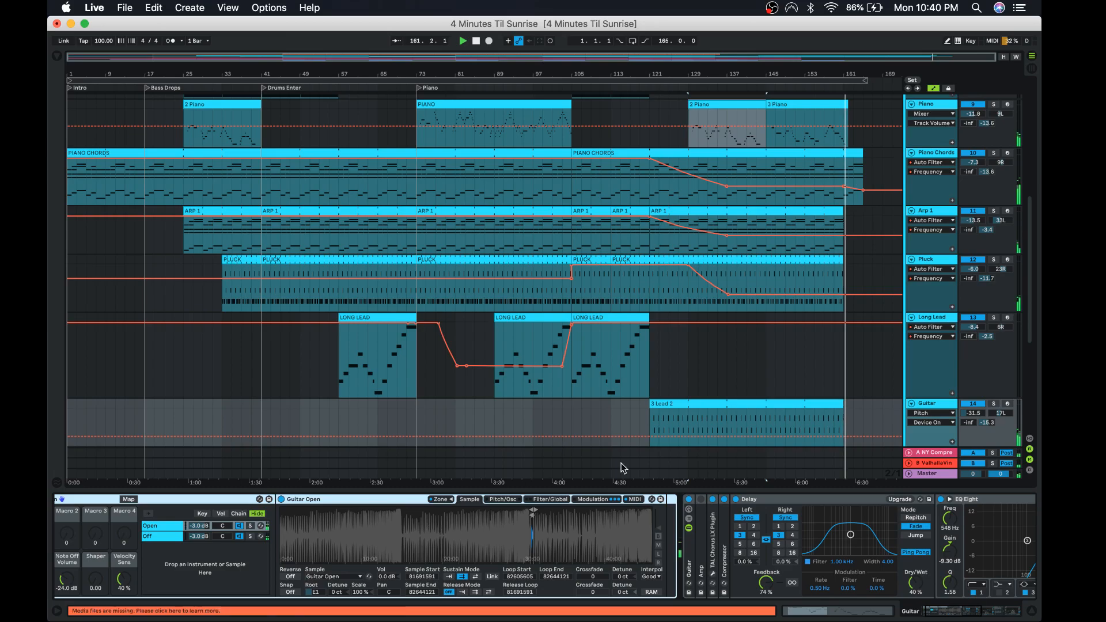
click(1032, 610)
Hide the automation lanes and place the insert mark at bar 121, where the Guitar clip starts.
scroll(878, 344, up, 3)
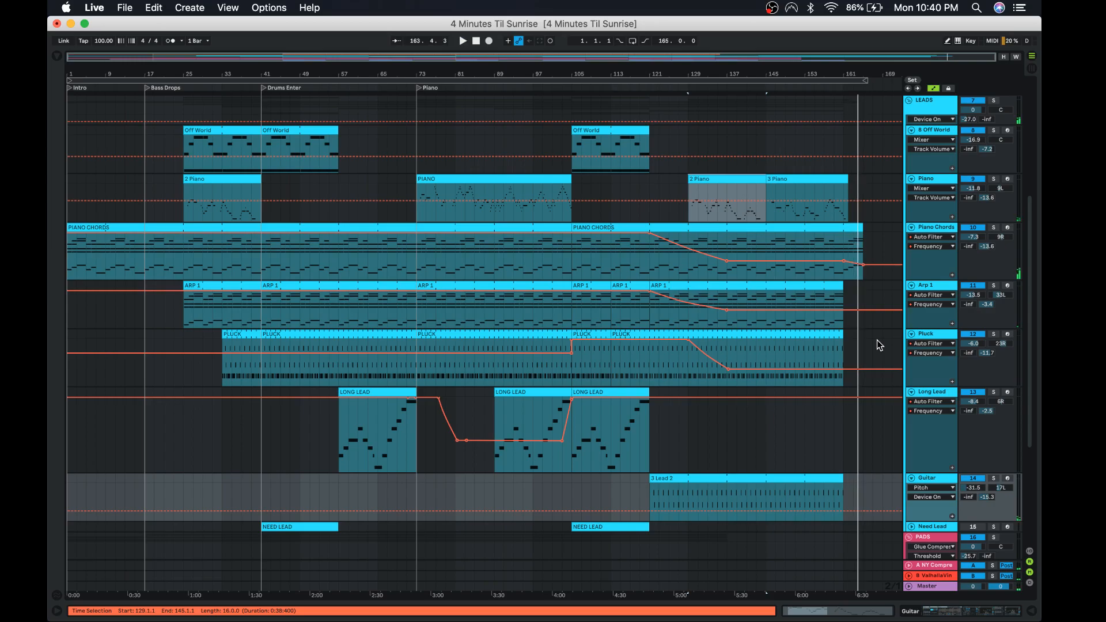
key(a)
scroll(877, 340, down, 3)
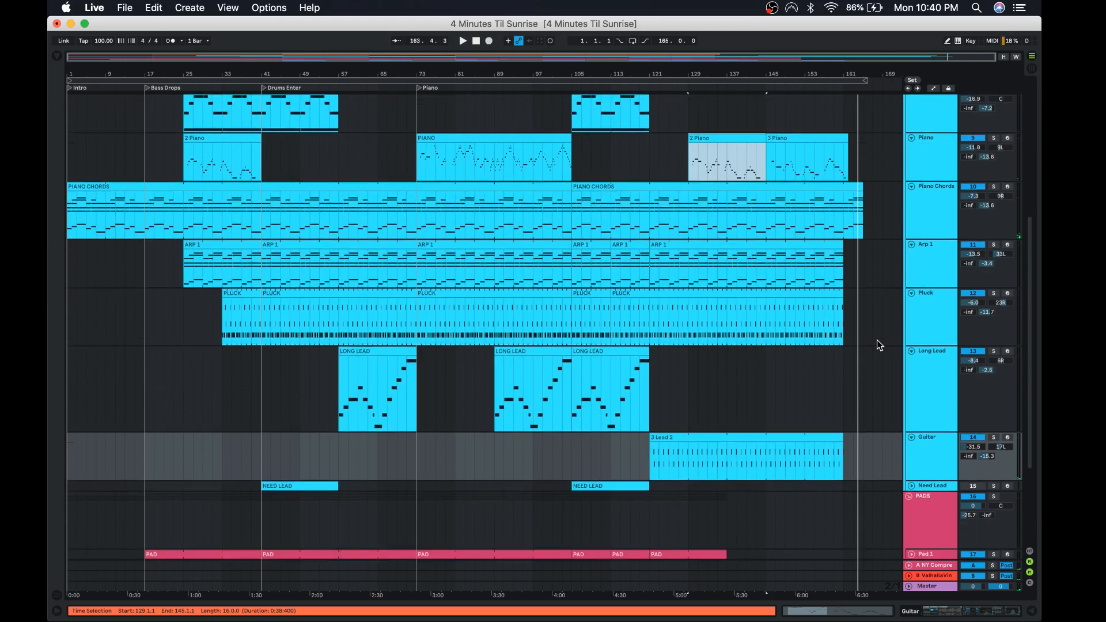
click(714, 354)
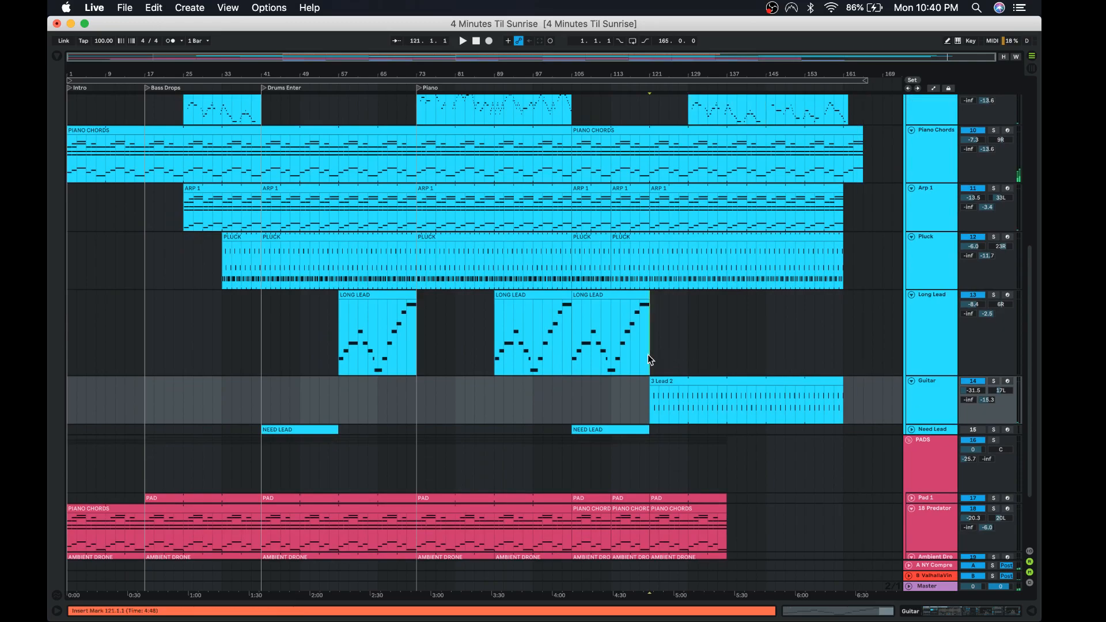
Solo the Guitar track and play it from bar 135 with its device chain shown.
click(994, 383)
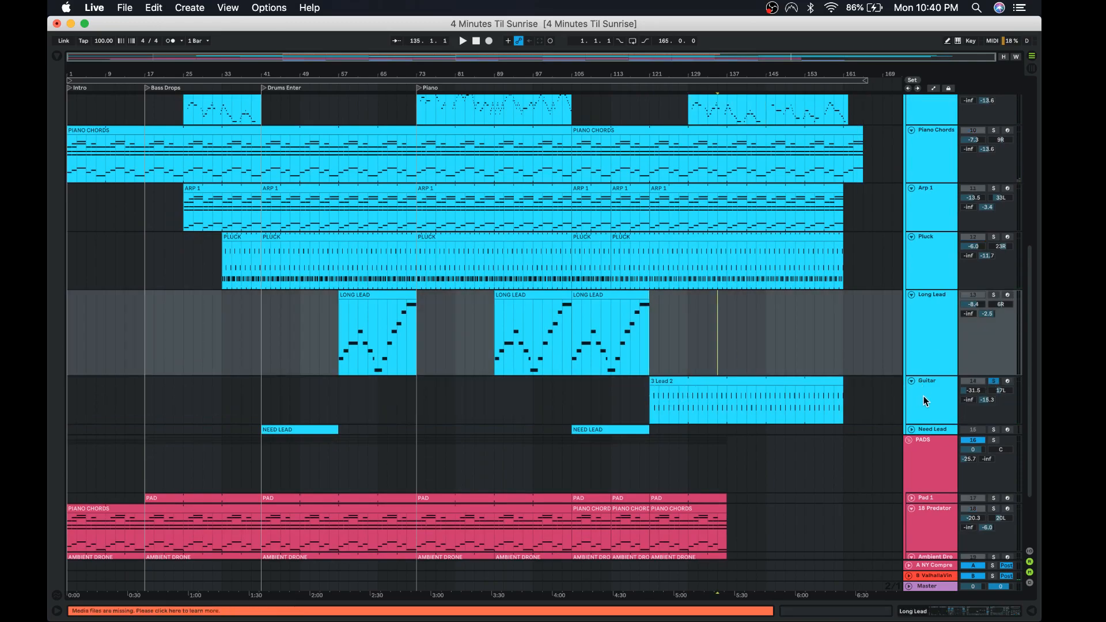
click(792, 399)
key(shift+Tab)
scroll(206, 527, left, 2)
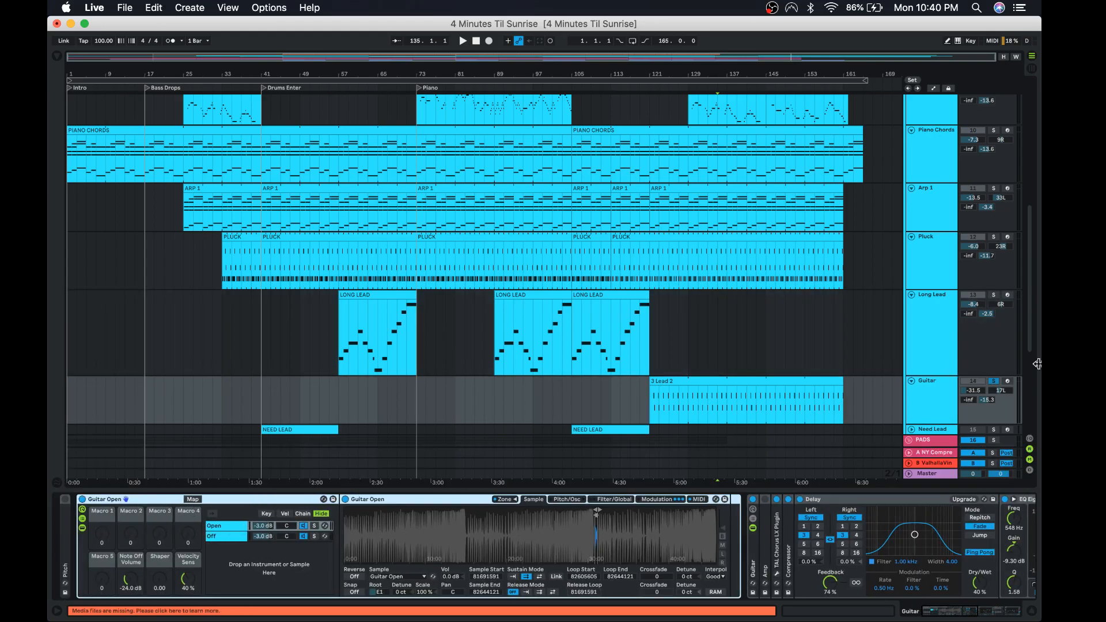
key(space)
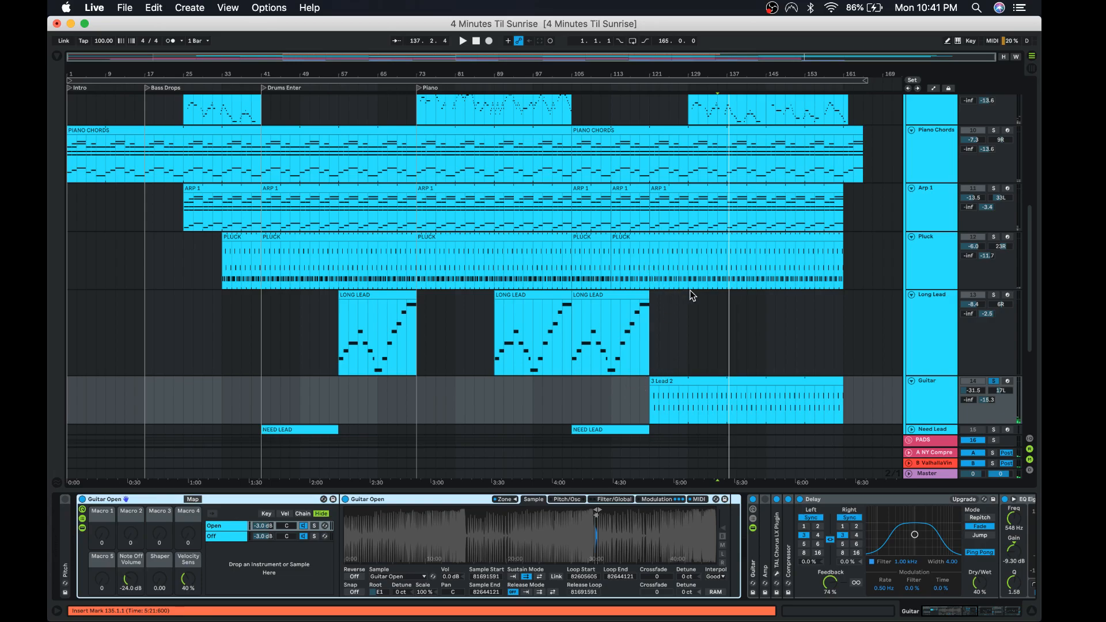
Inspect the Piano Chords track's device chain through to the Auto Filter.
scroll(692, 295, up, 2)
scroll(724, 262, up, 6)
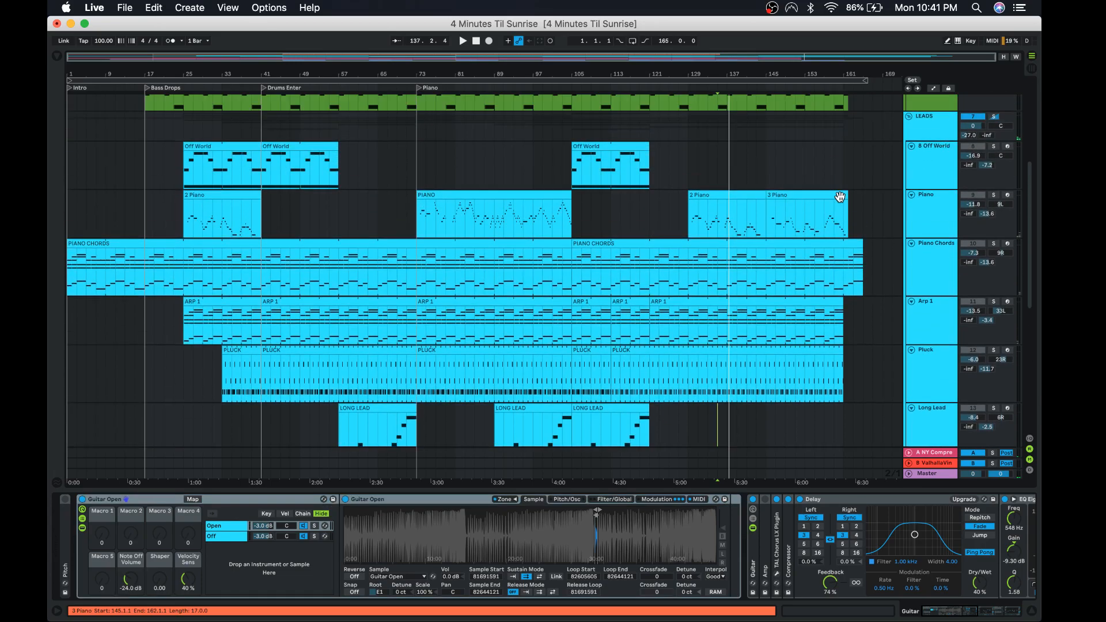
click(918, 248)
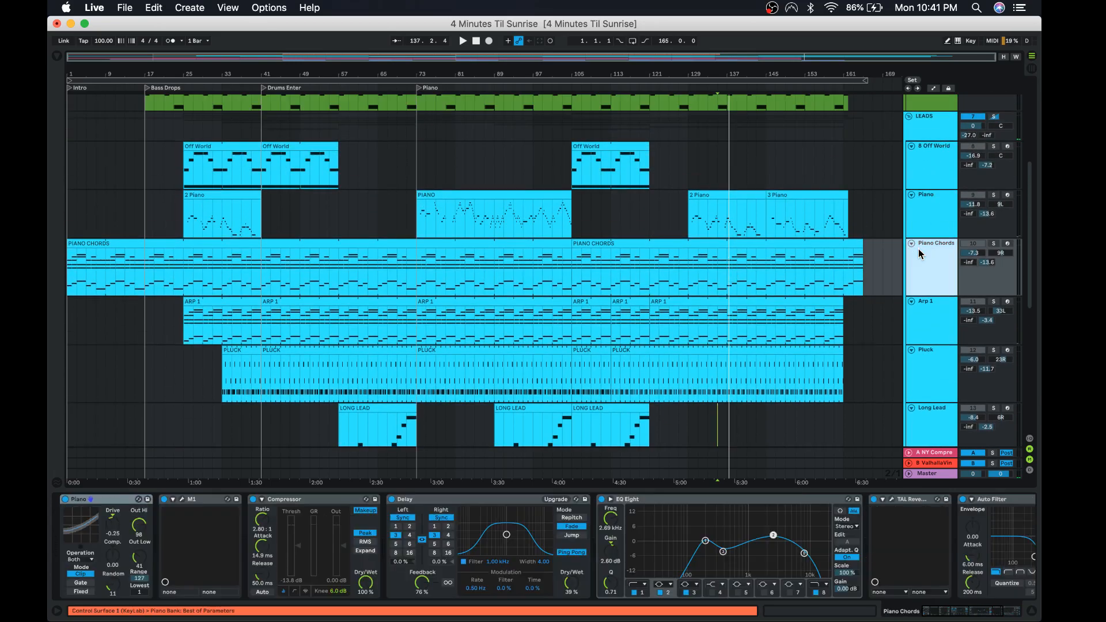
scroll(945, 579, right, 5)
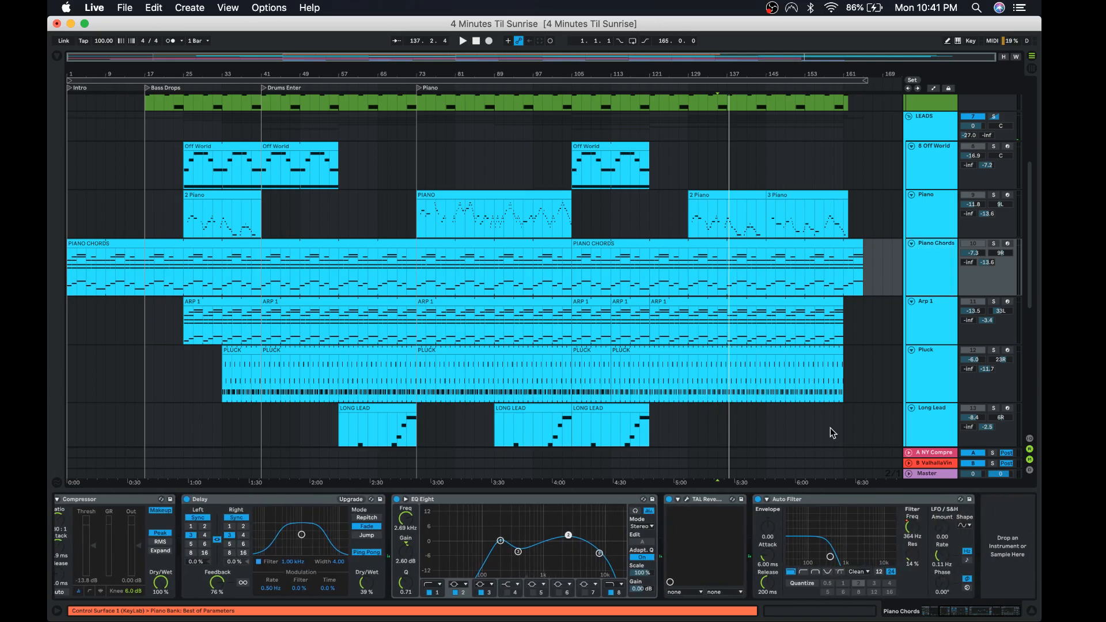
Play from bar 133 and unsolo the Guitar track to hear it within the full mix.
click(714, 302)
click(713, 283)
key(space)
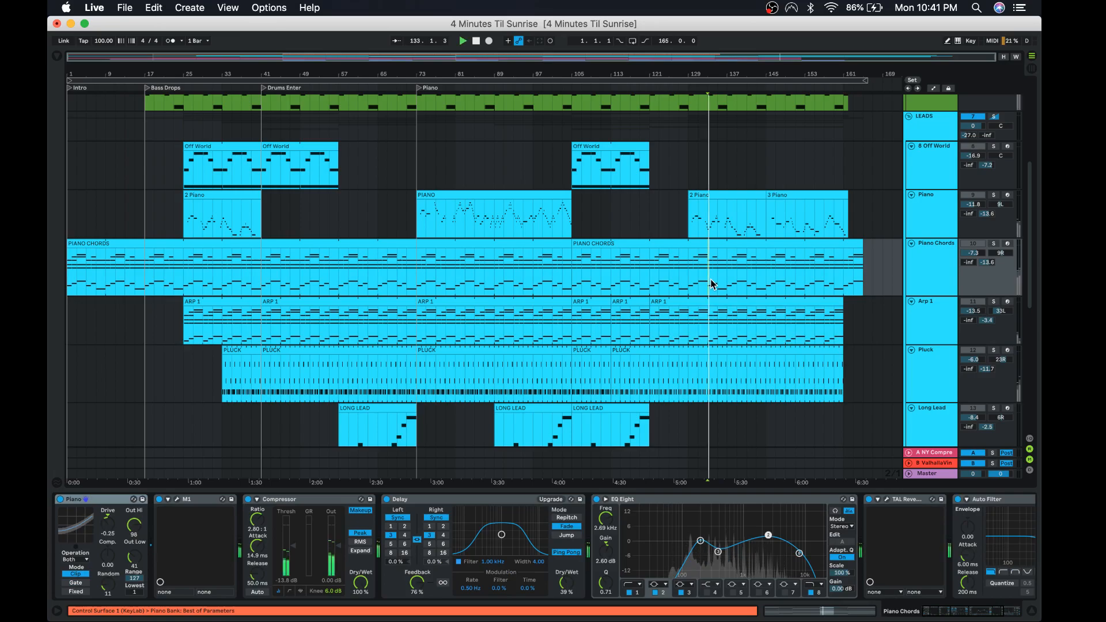
scroll(713, 284, down, 5)
click(931, 242)
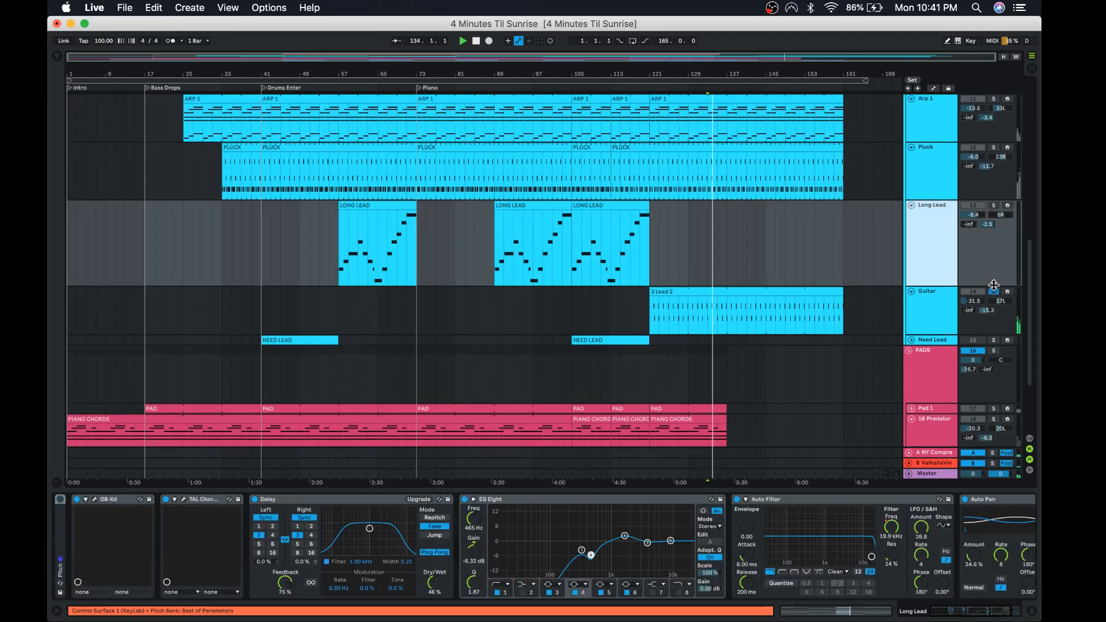
scroll(738, 250, up, 5)
scroll(737, 250, up, 1)
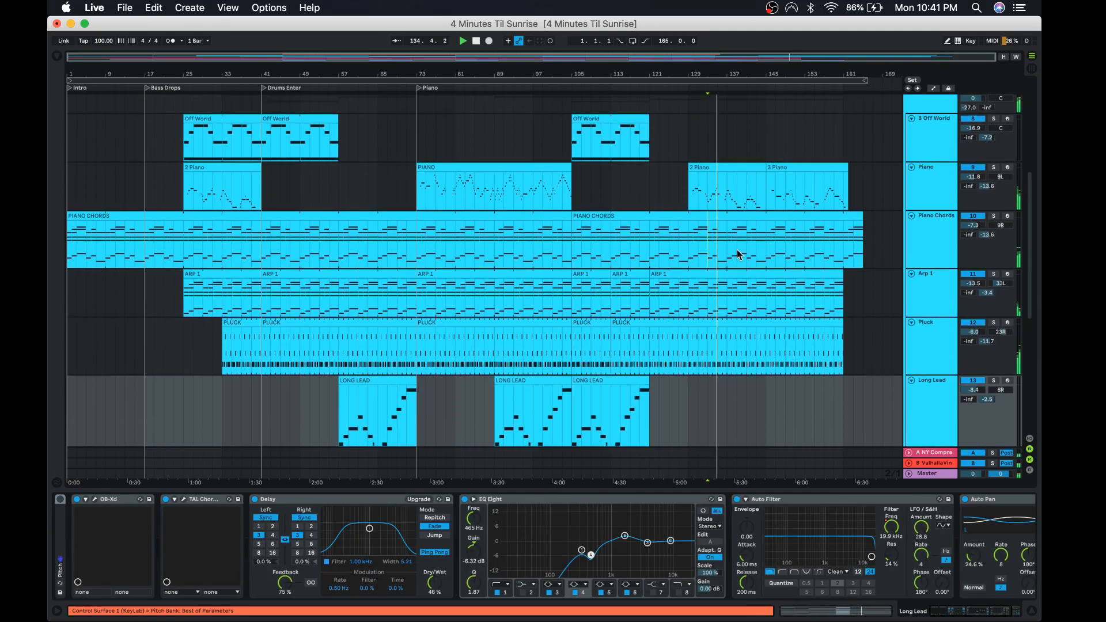
Look over the outro's pads, effects, leads, bass and drums while the full mix plays, and stop playback.
scroll(738, 250, down, 6)
scroll(720, 380, down, 1)
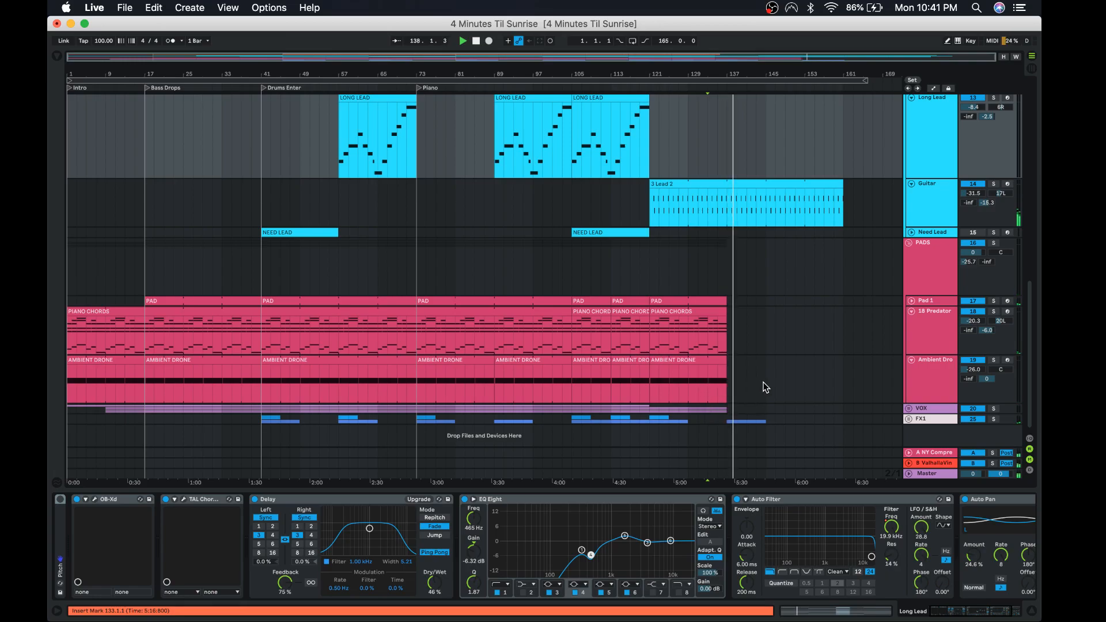
scroll(768, 349, up, 5)
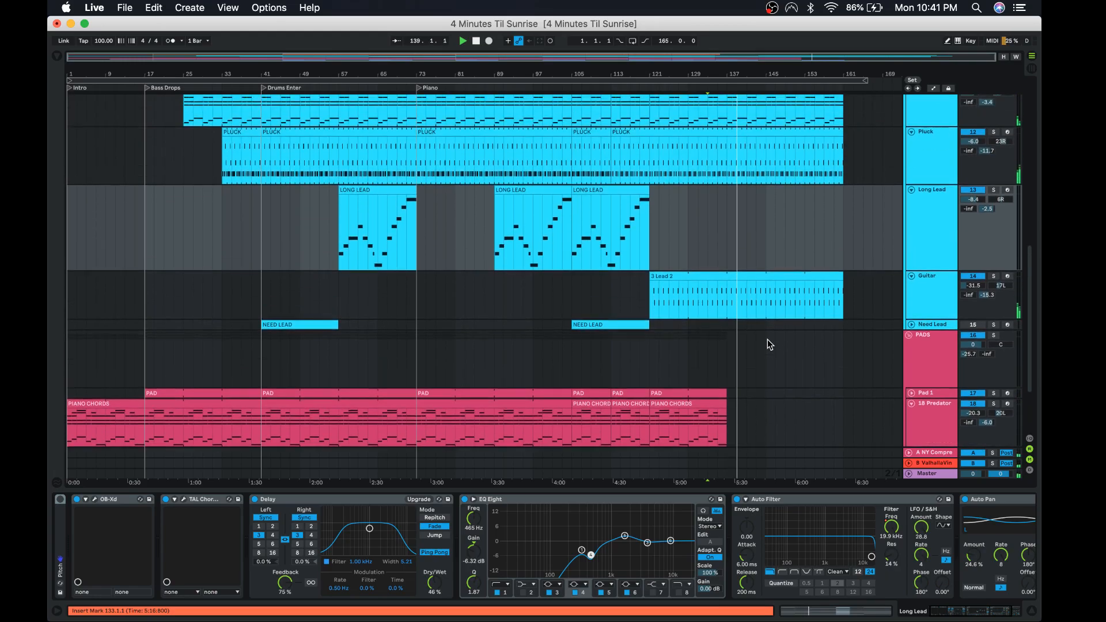
scroll(769, 342, up, 5)
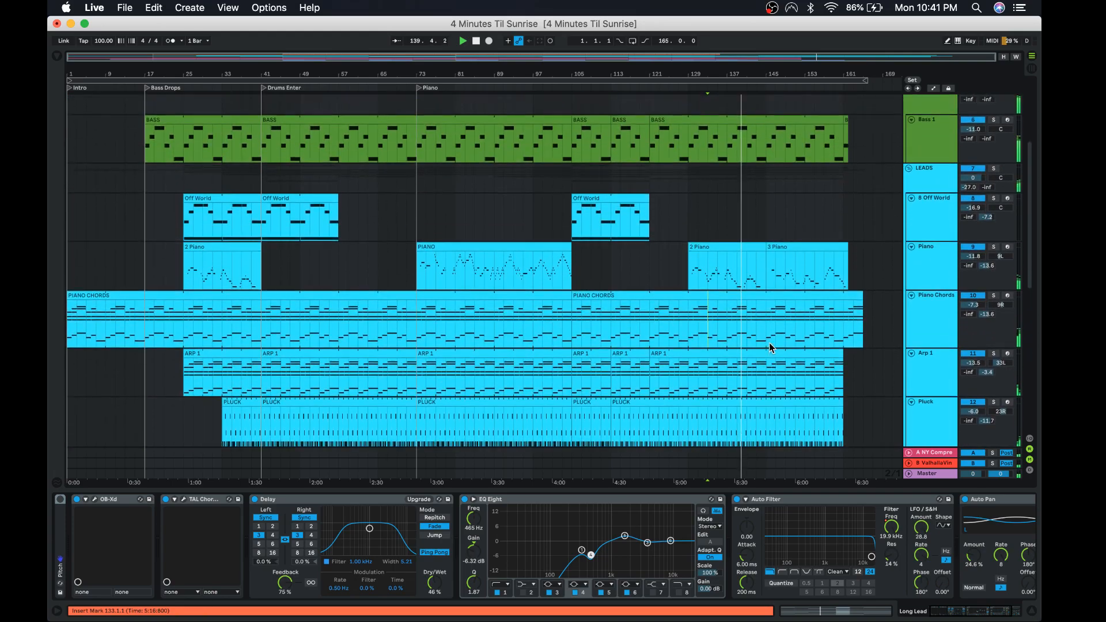
scroll(769, 343, up, 2)
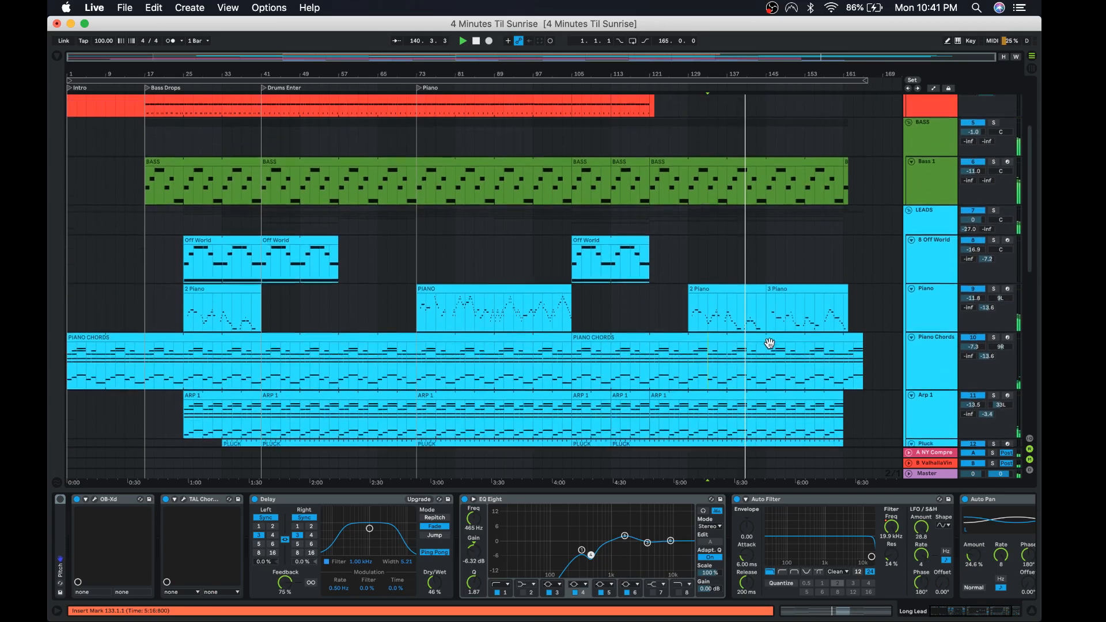
scroll(769, 343, up, 2)
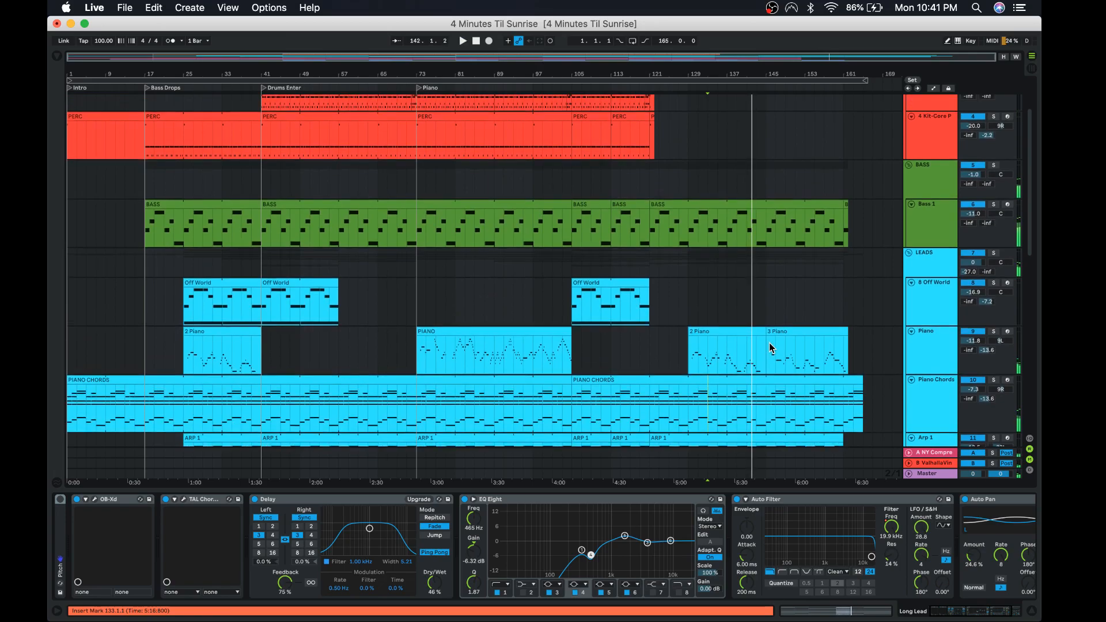
scroll(918, 237, up, 3)
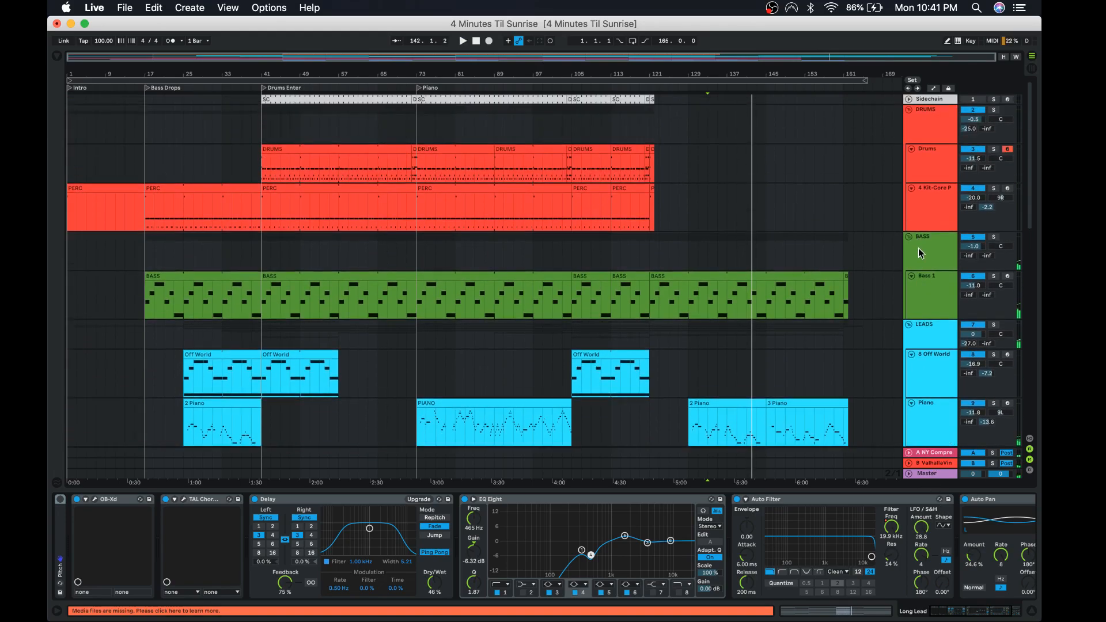
Inspect the device chains of the BASS and LEADS groups and the Bass 1, Off World, Piano Chords and Piano tracks.
click(928, 259)
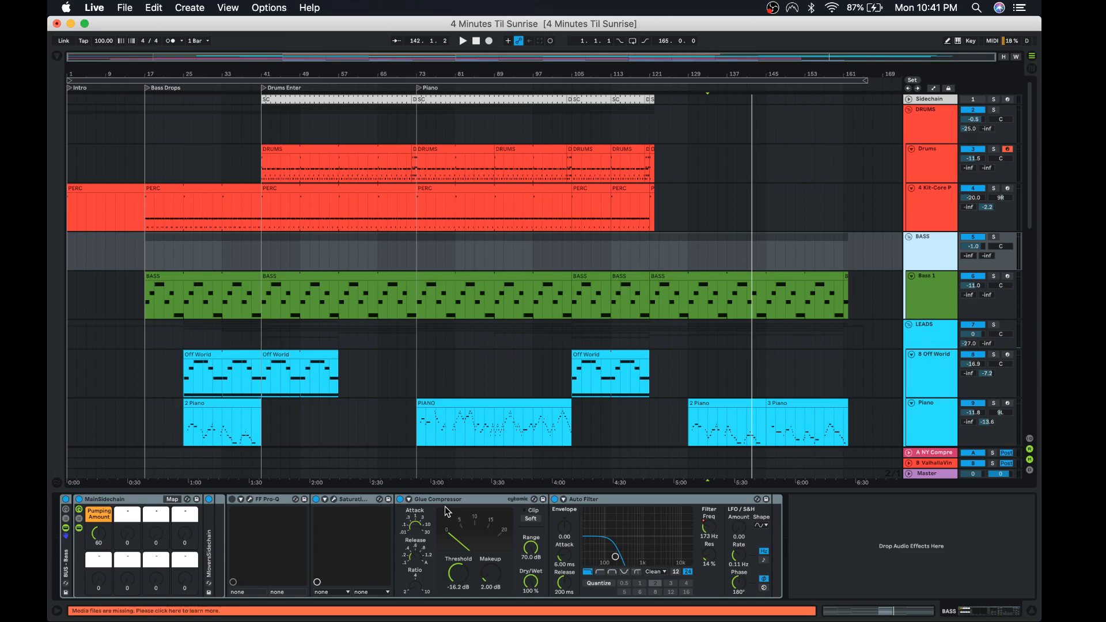
click(918, 285)
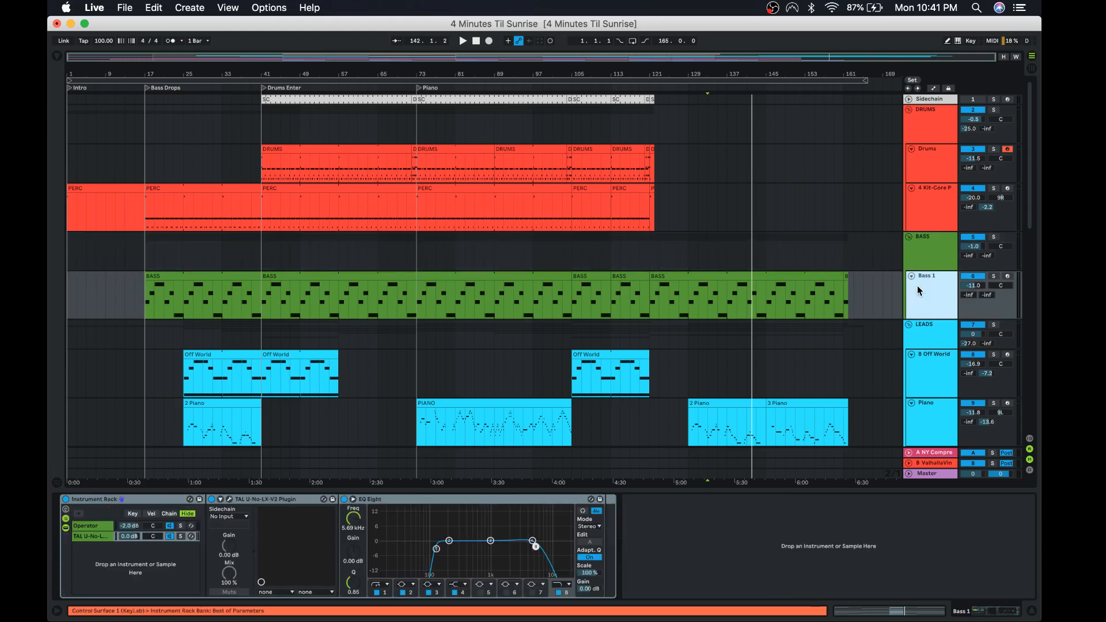
click(933, 340)
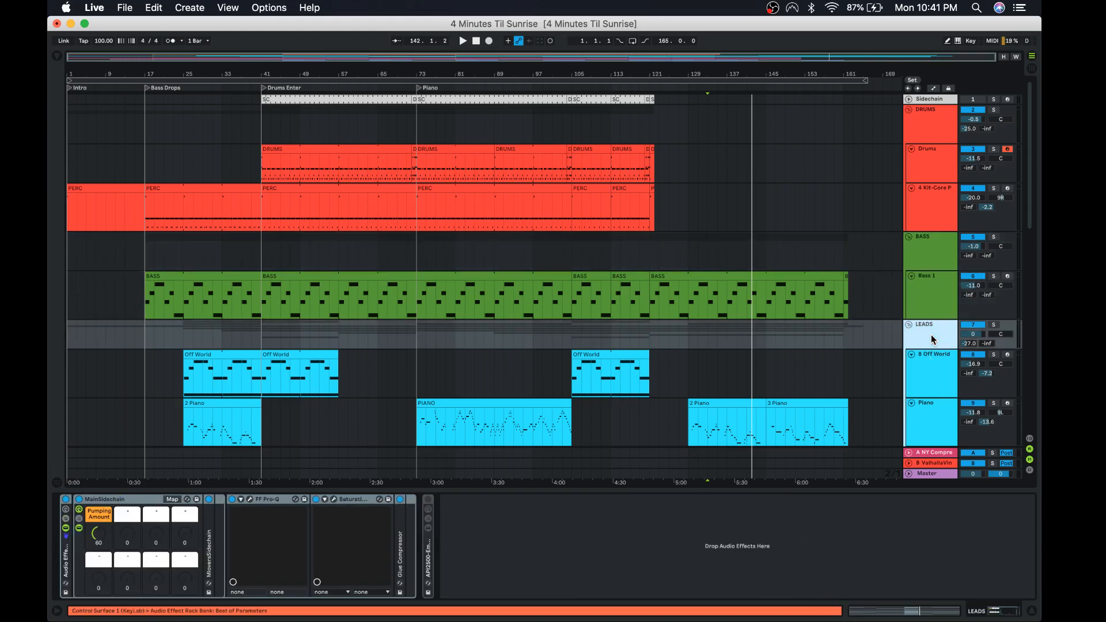
click(943, 375)
scroll(943, 378, down, 3)
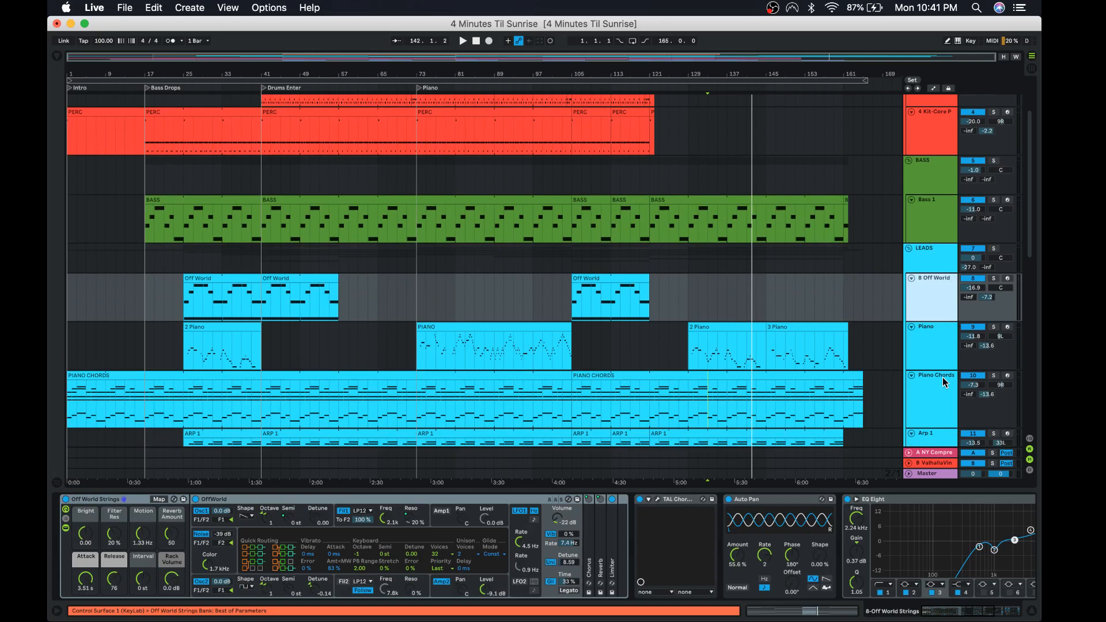
click(942, 378)
click(929, 344)
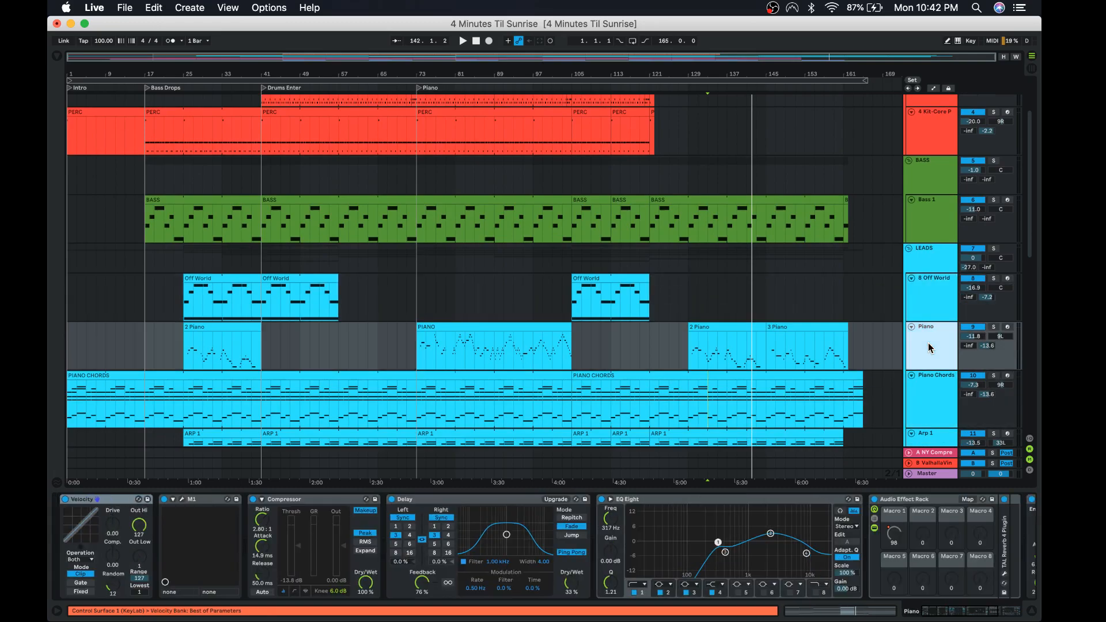
Look over the whole arrangement from the drums down to the pads, and hide the device view.
scroll(928, 343, down, 8)
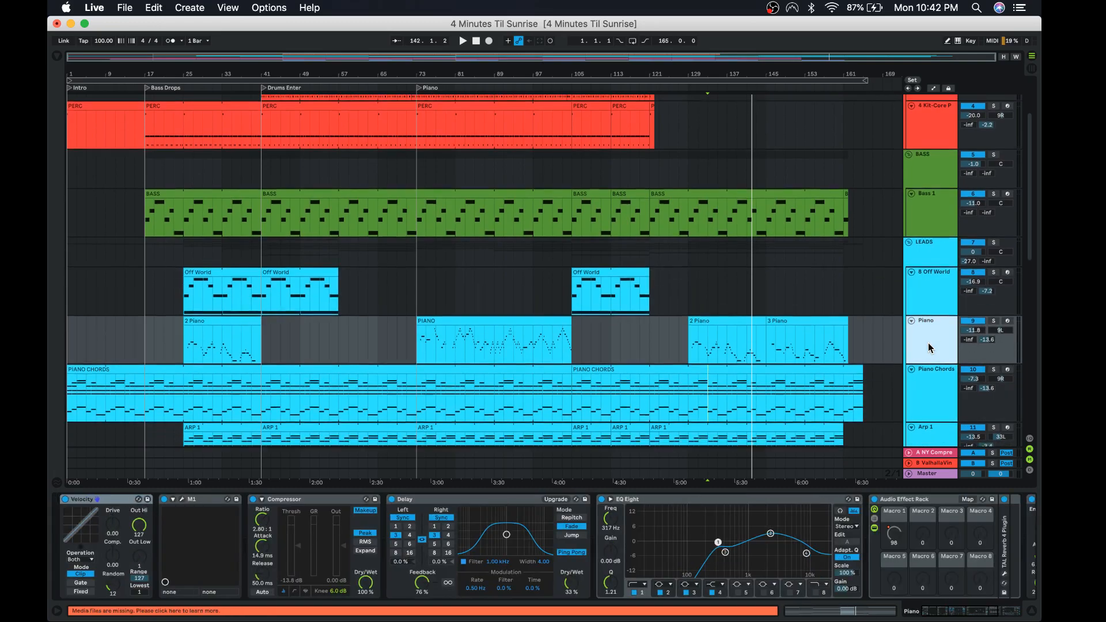
scroll(929, 344, down, 1)
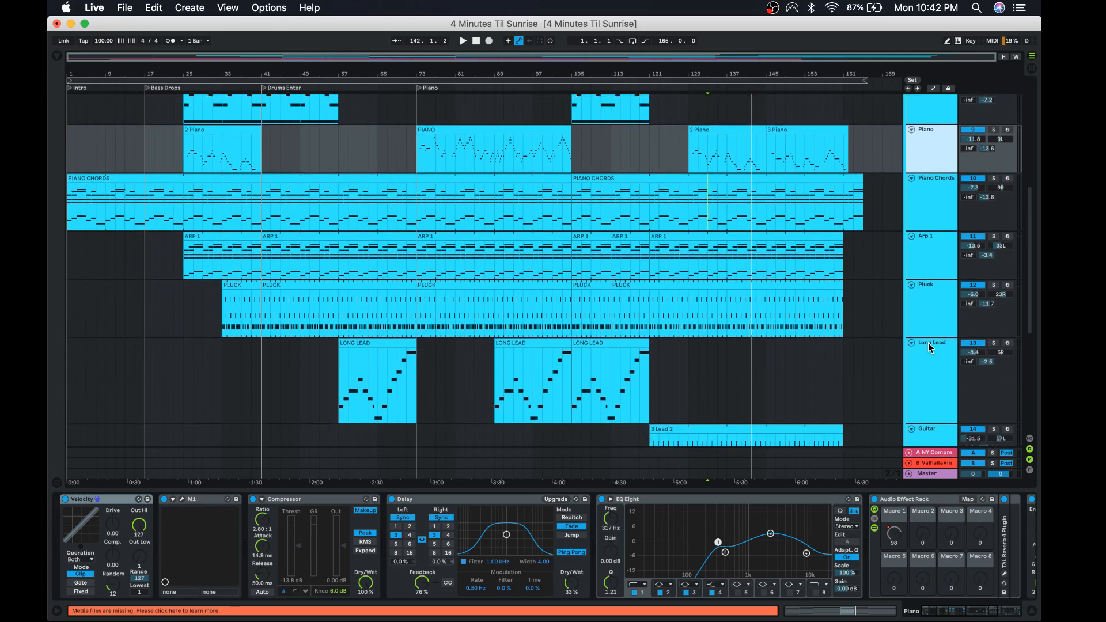
scroll(928, 344, down, 10)
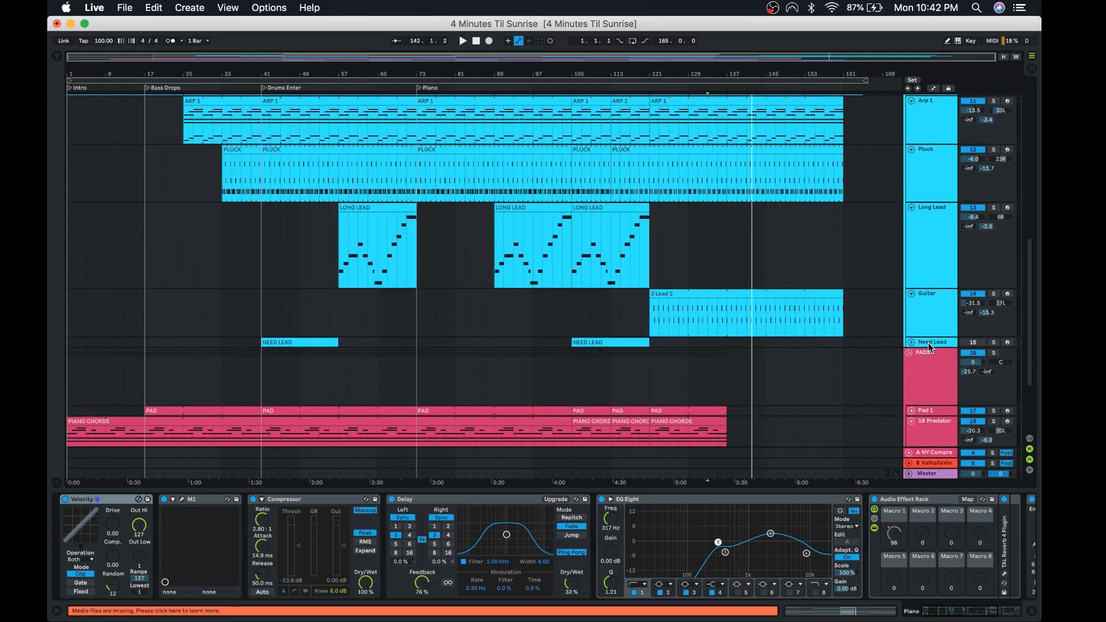
scroll(928, 343, up, 9)
scroll(928, 343, up, 10)
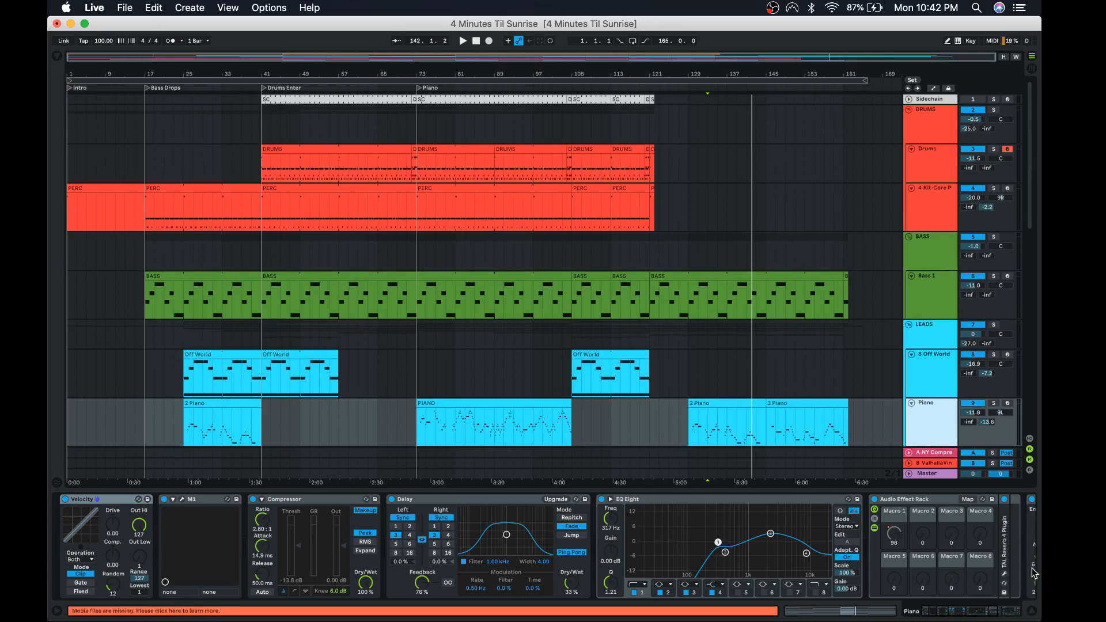
click(1032, 611)
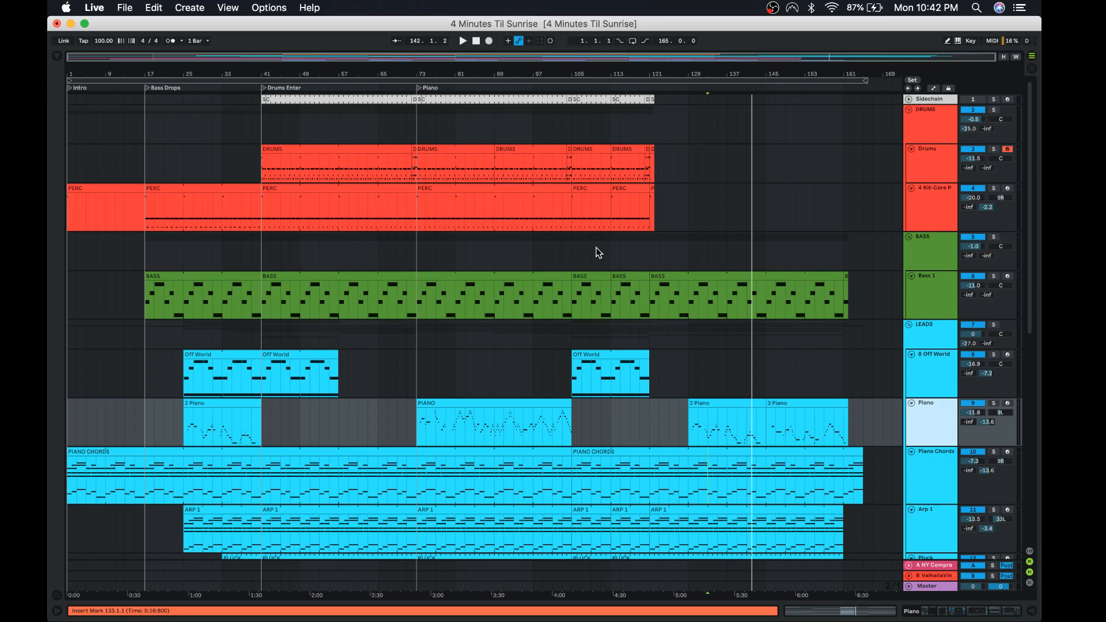
scroll(597, 249, down, 5)
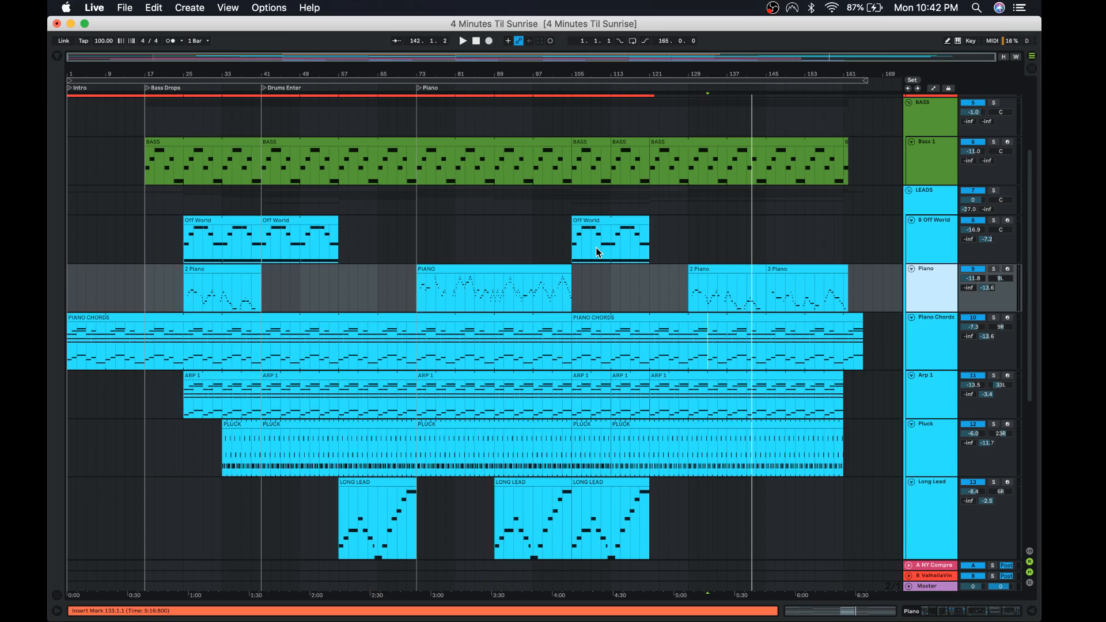
scroll(595, 247, up, 5)
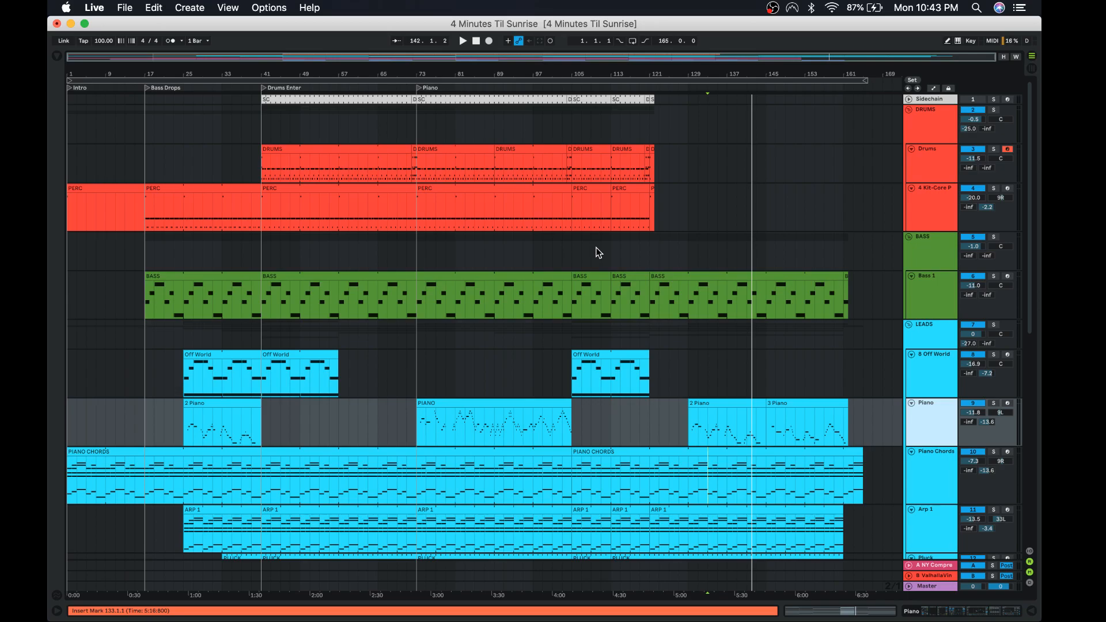
Play the full mix from bar 121, where the drums drop out.
click(655, 246)
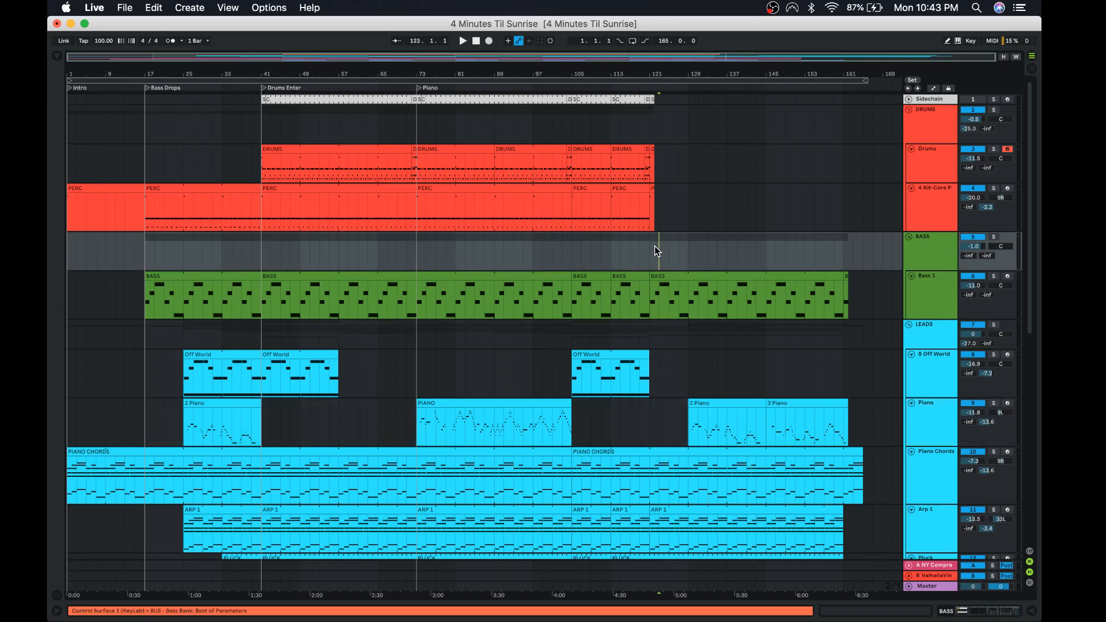
key(space)
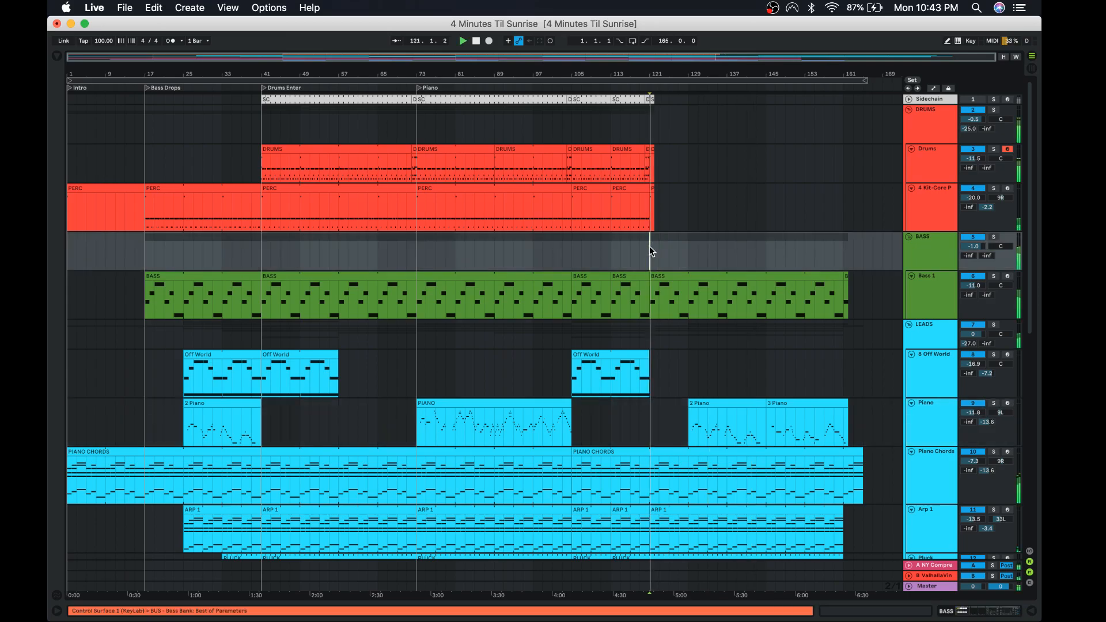